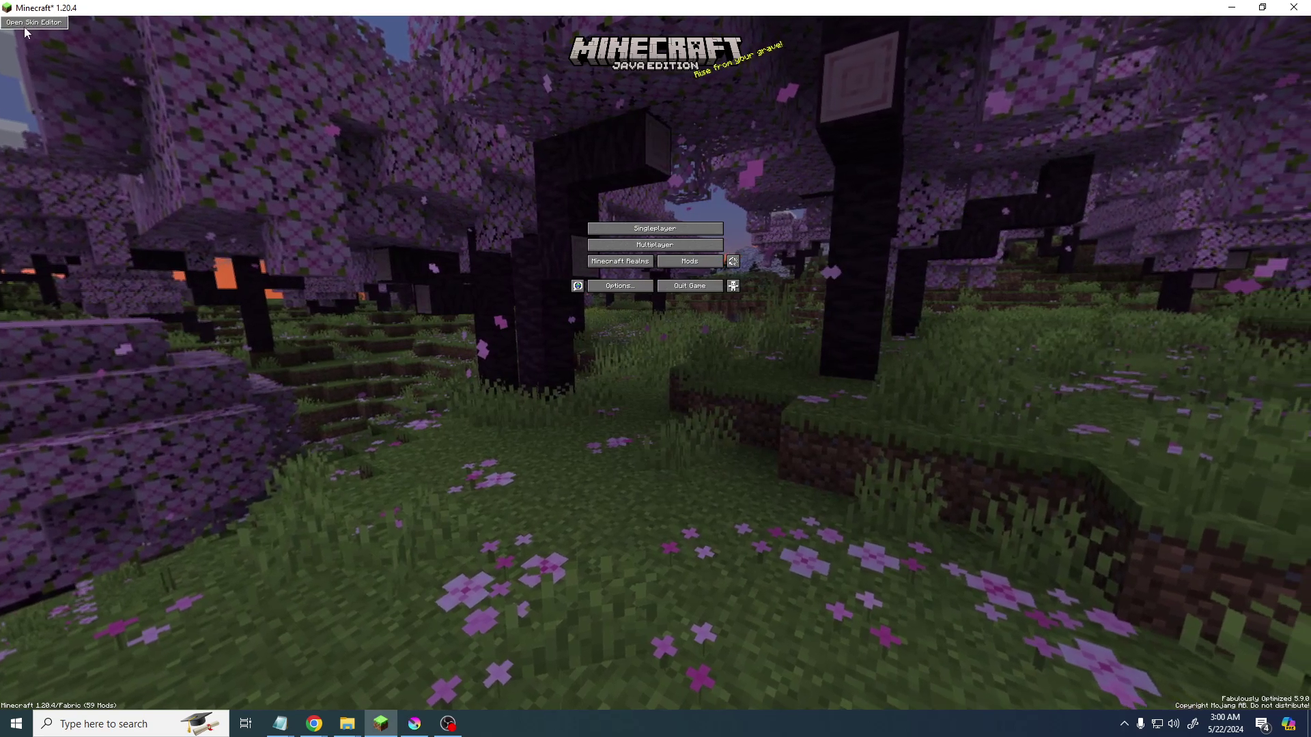
- Open the skin model editor and rotate the view to see the model from behind
{"action": "left_click", "coordinate": [34, 24]}
{"action": "left_click", "coordinate": [13, 22]}
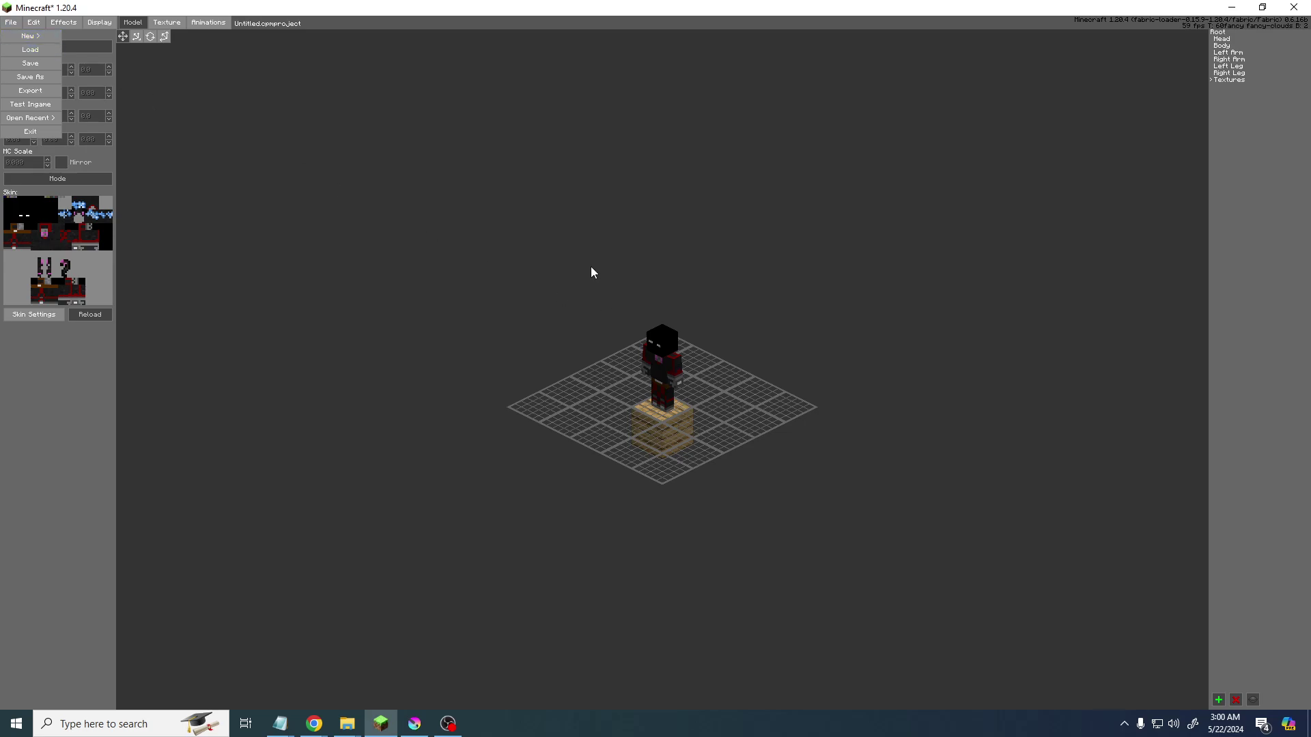
{"action": "left_click", "coordinate": [555, 273]}
{"action": "right_click_drag", "start_coordinate": [102, 75], "coordinate": [605, 275]}
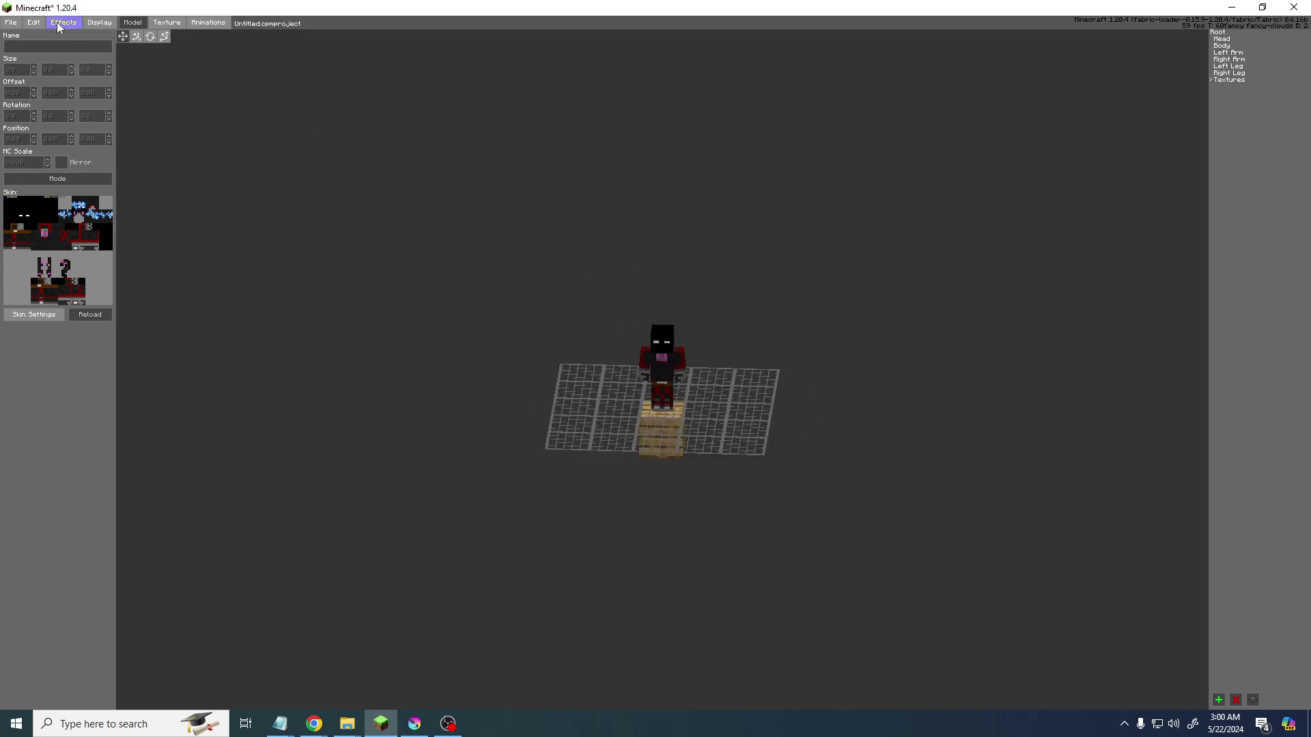
- Load Ennshay.cpmproject from Documents > CPM and orbit to a near-front view of the winged model
{"action": "left_click", "coordinate": [11, 22]}
{"action": "left_click", "coordinate": [27, 50]}
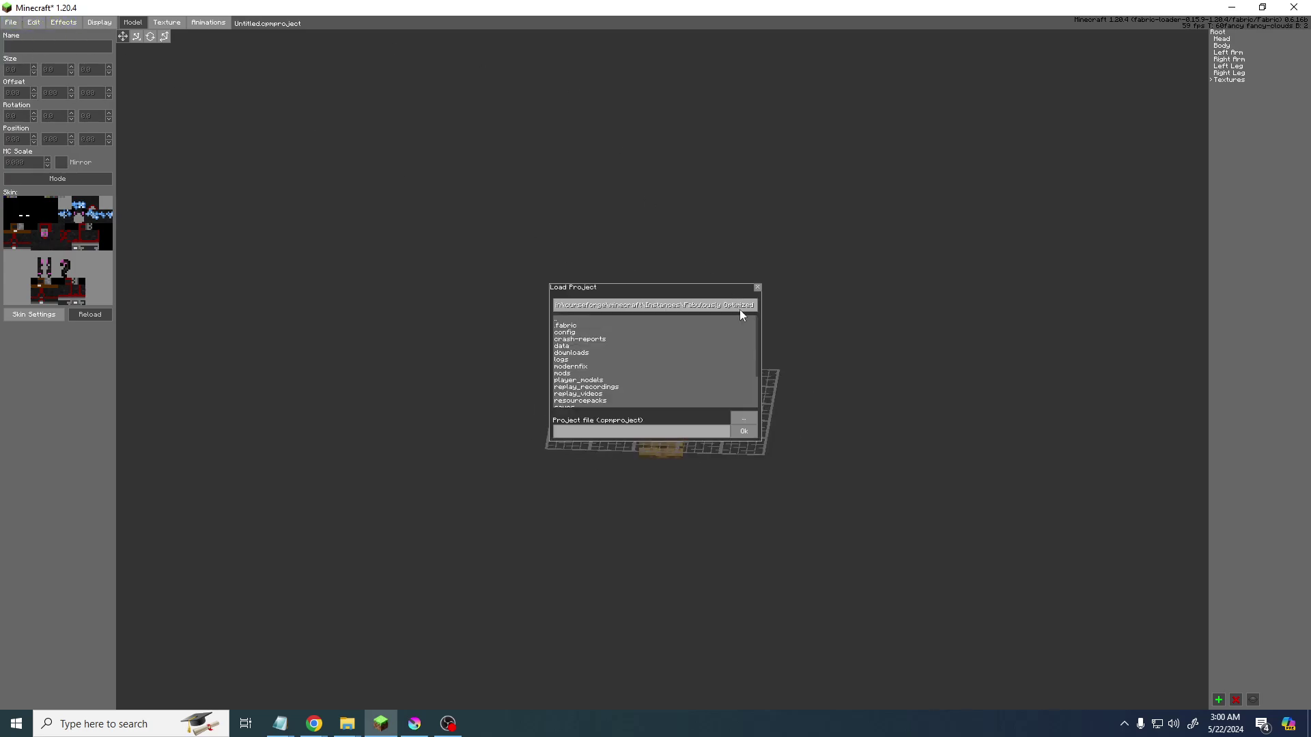
{"action": "left_click", "coordinate": [743, 418]}
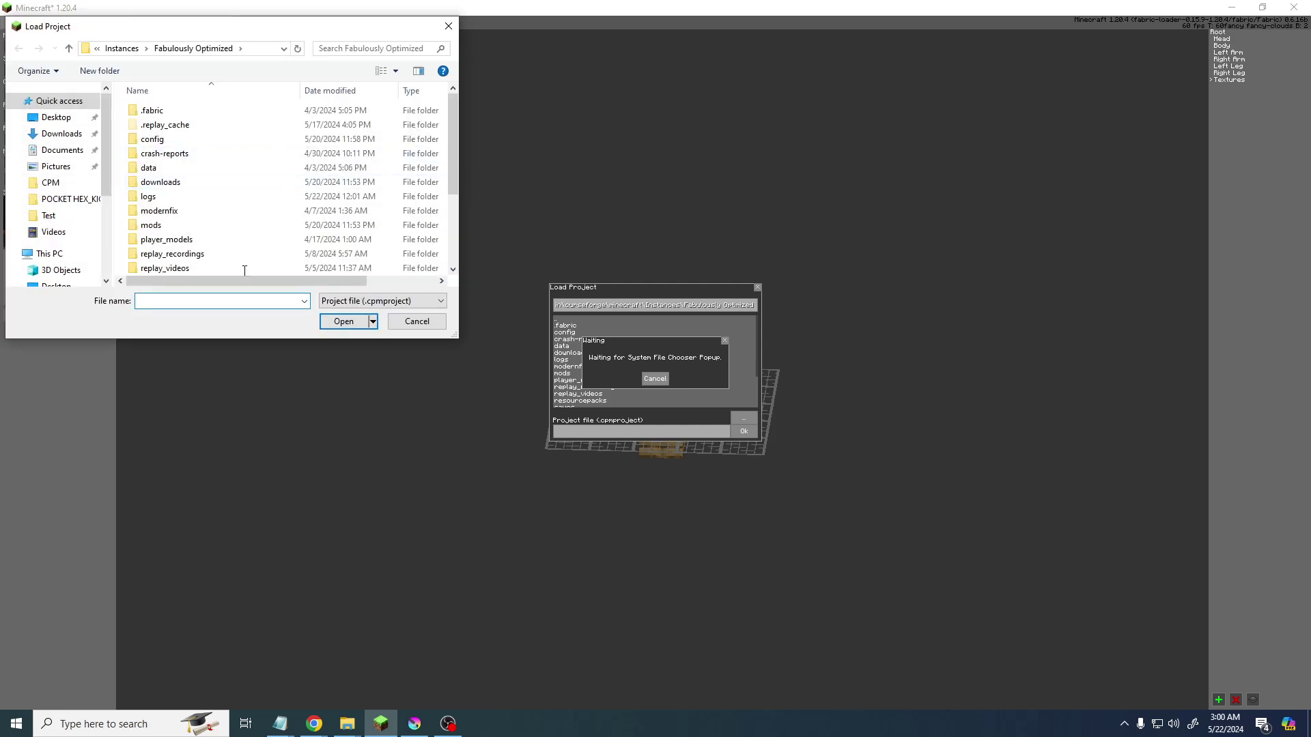
{"action": "left_click", "coordinate": [50, 182]}
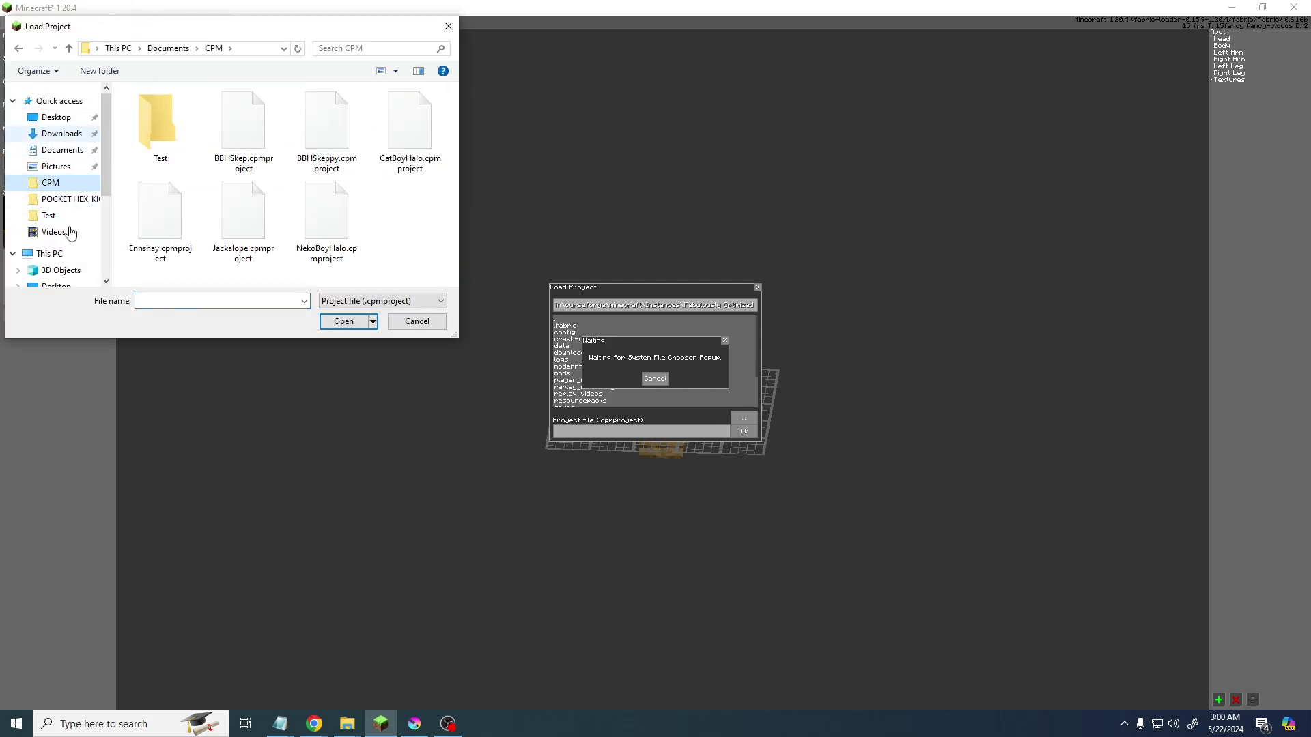
{"action": "left_click", "coordinate": [156, 205]}
{"action": "left_click", "coordinate": [339, 322]}
{"action": "left_click", "coordinate": [734, 431]}
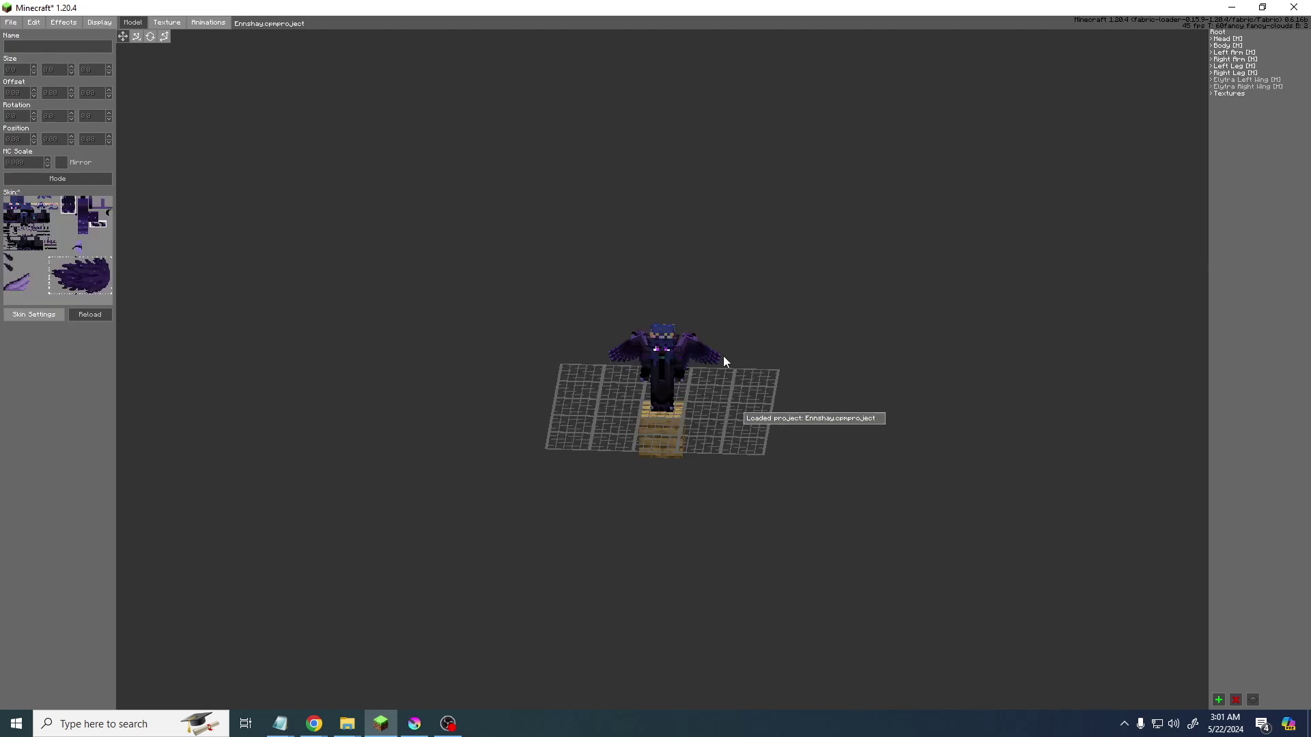
{"action": "scroll", "coordinate": [686, 368], "scroll_direction": "up", "scroll_amount": 3}
{"action": "right_click_drag", "start_coordinate": [686, 374], "coordinate": [303, 110]}
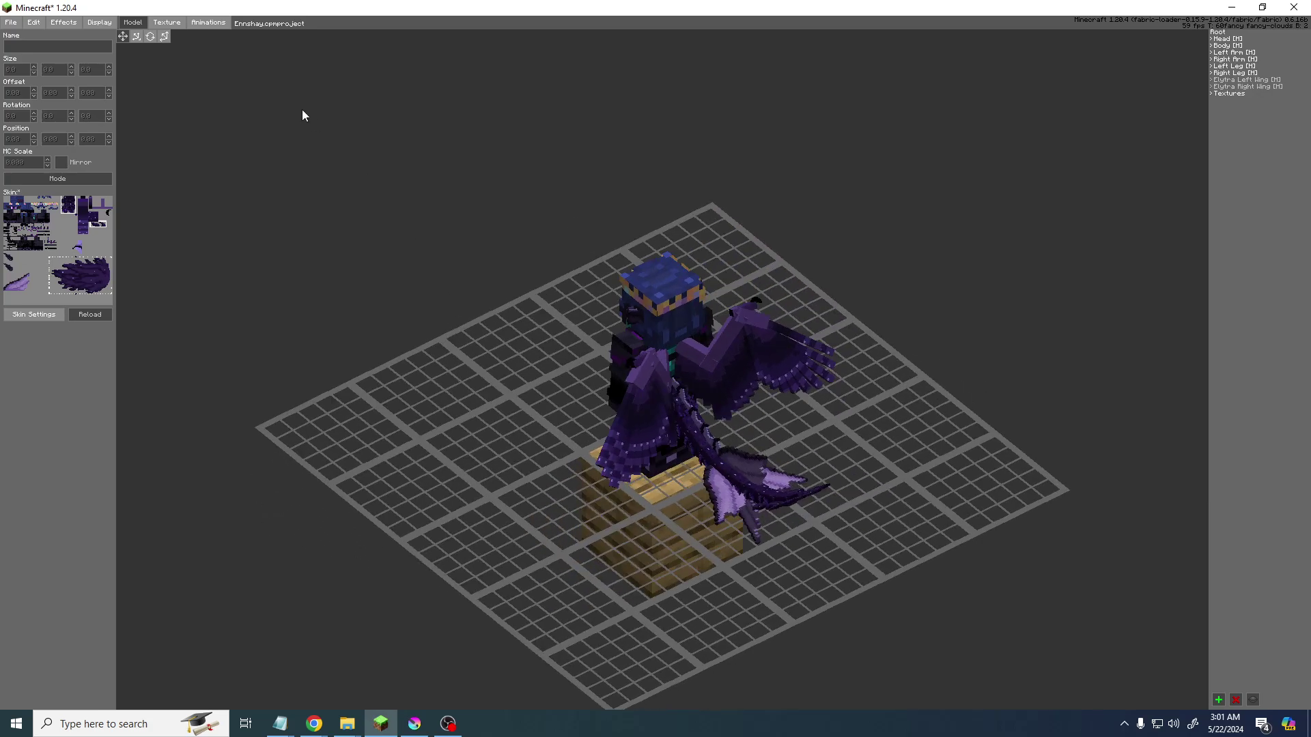
{"action": "right_click_drag", "start_coordinate": [453, 394], "coordinate": [596, 427]}
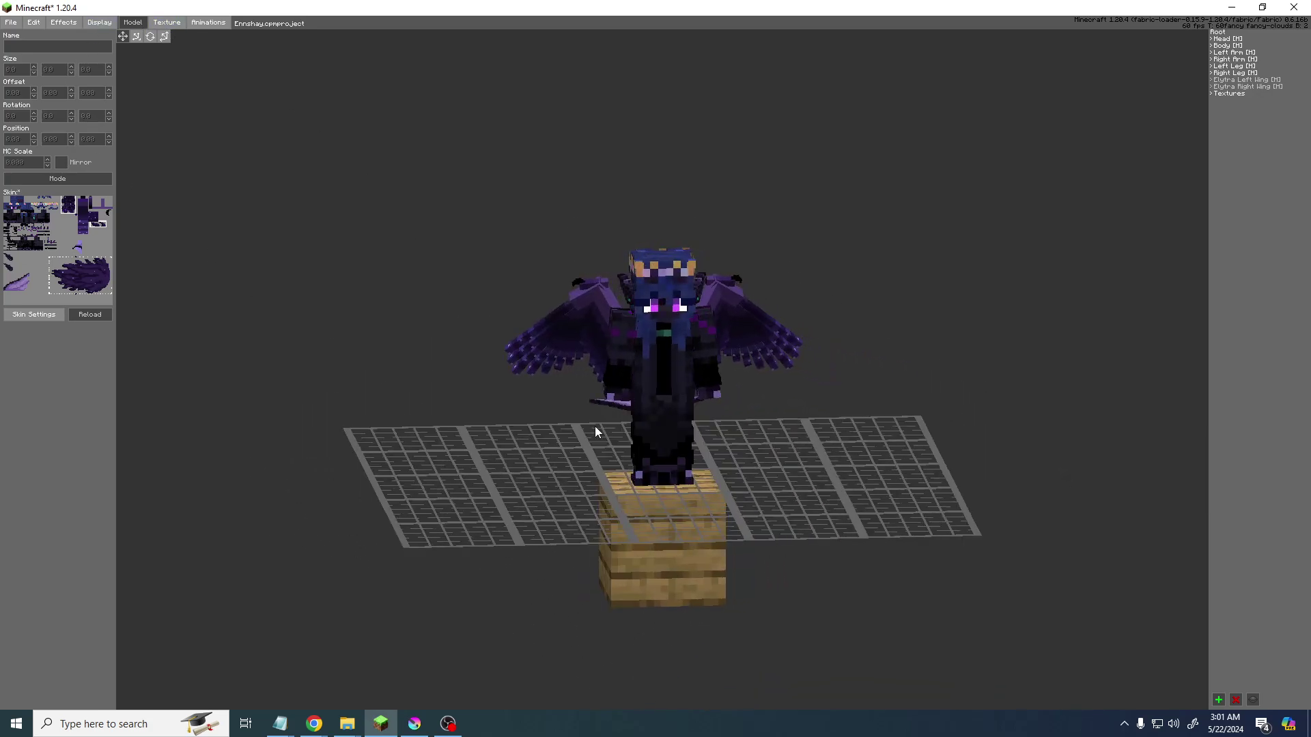
- From the Texture tab's Skin Settings, save the skin as test.png into Documents\CPM\Test
{"action": "left_click", "coordinate": [166, 23]}
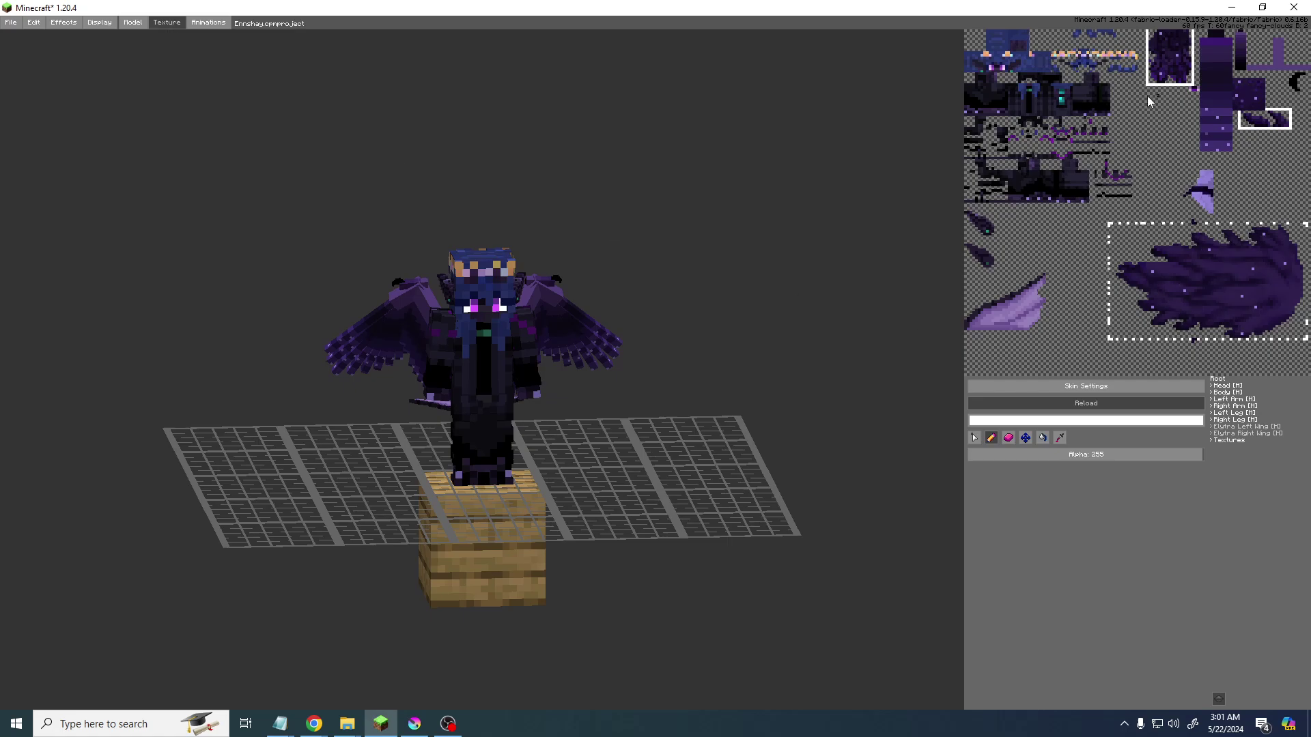
{"action": "right_click_drag", "start_coordinate": [855, 284], "coordinate": [978, 66]}
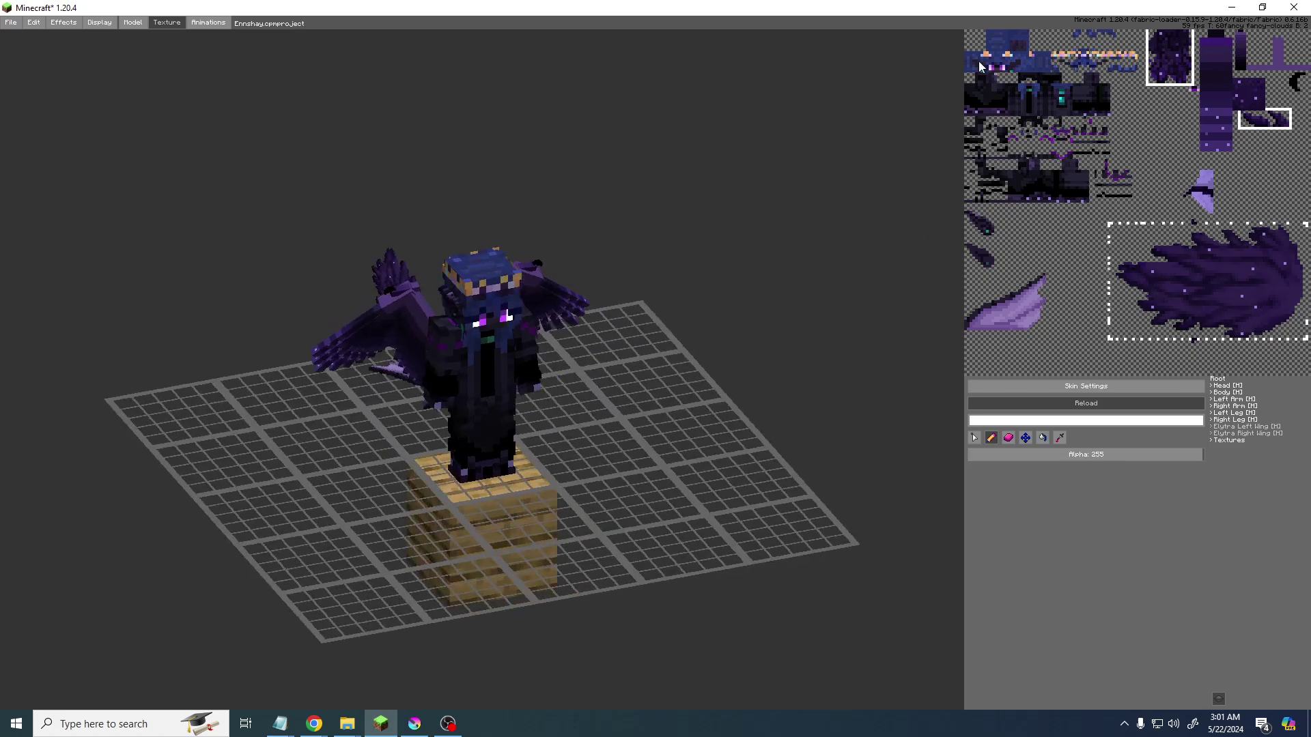
{"action": "left_click", "coordinate": [1091, 387]}
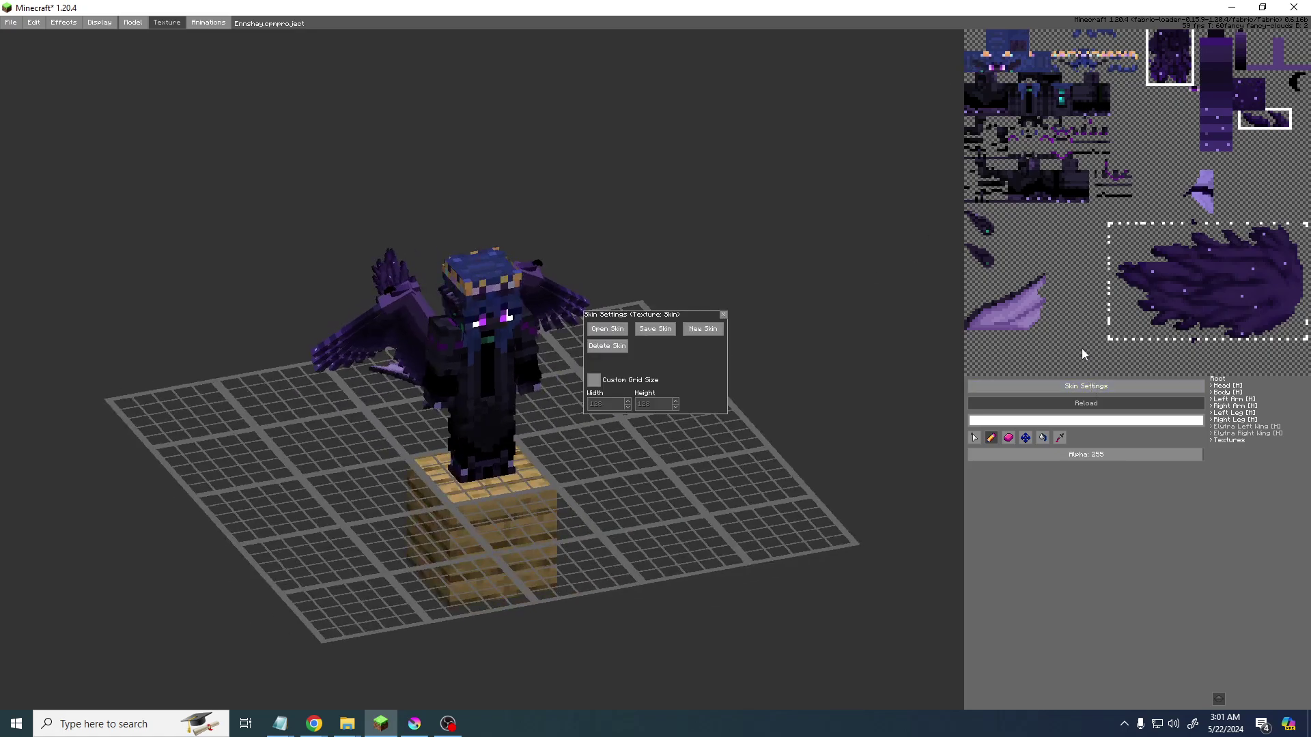
{"action": "left_click", "coordinate": [659, 332]}
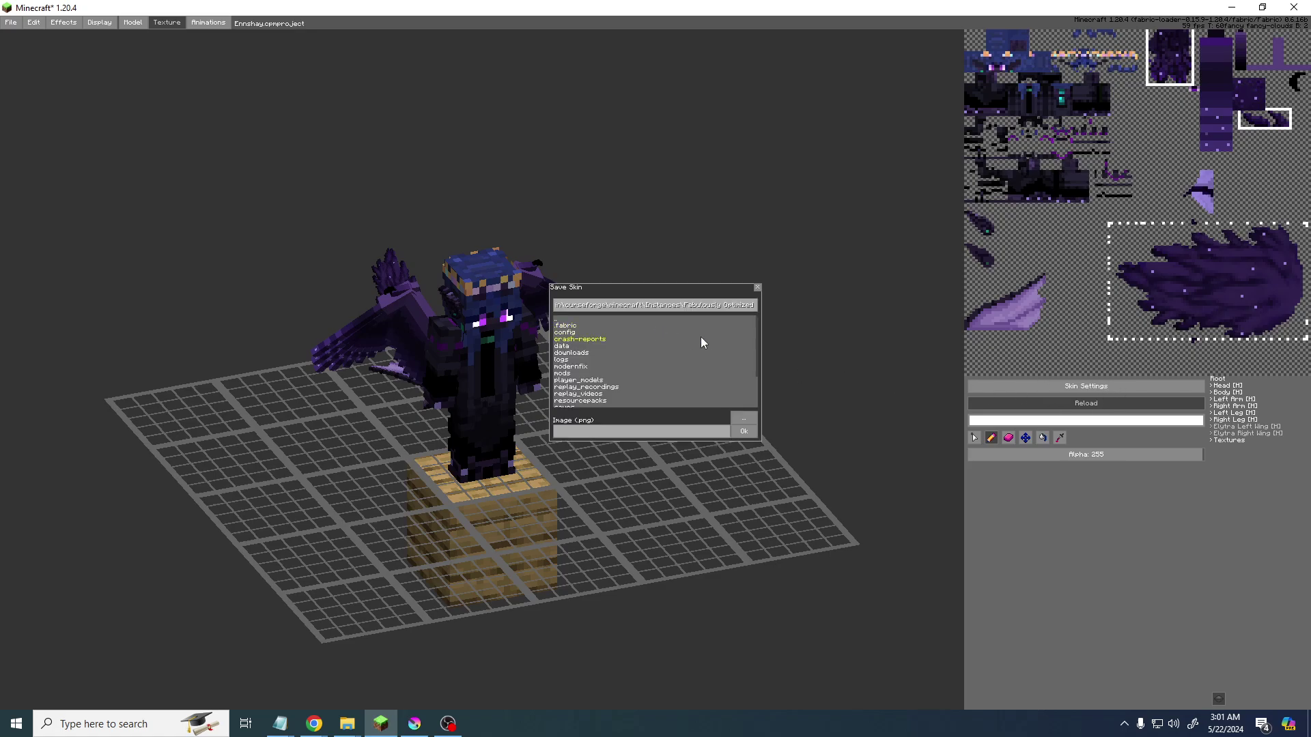
{"action": "left_click", "coordinate": [754, 418]}
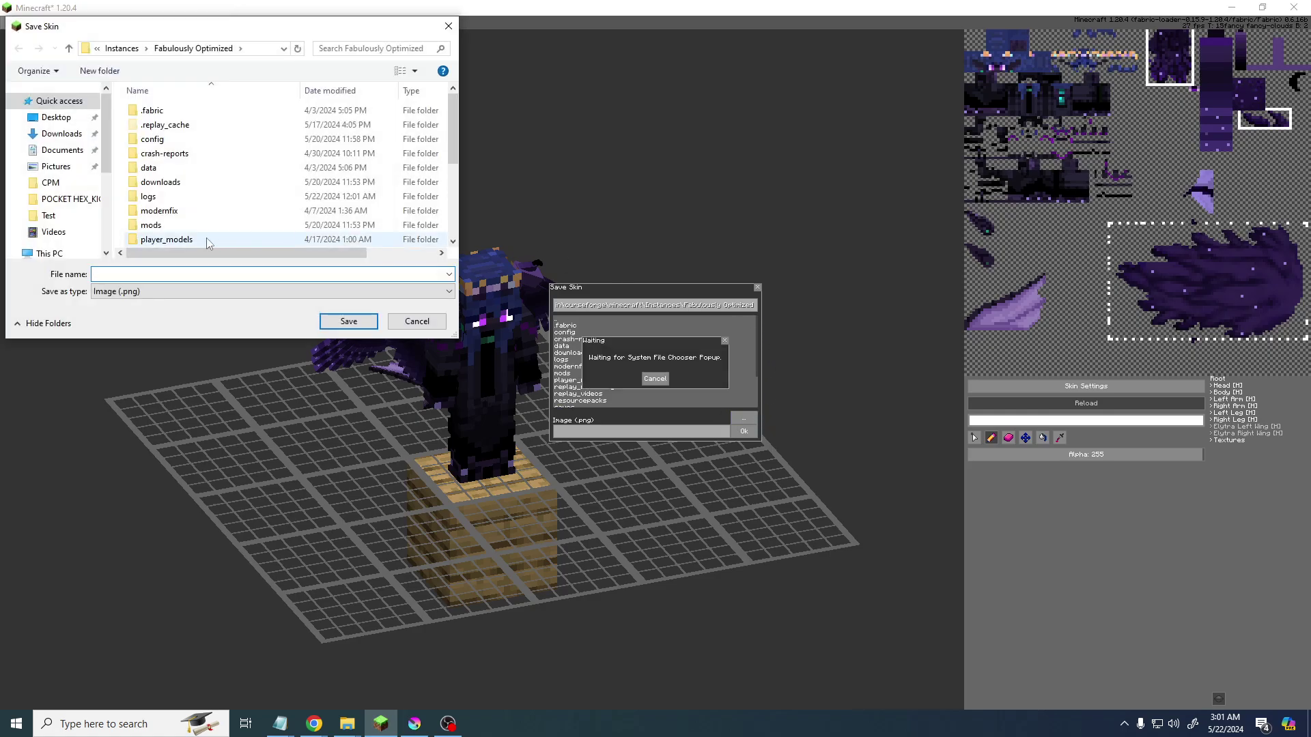
{"action": "left_click", "coordinate": [76, 181]}
{"action": "double_click", "coordinate": [153, 113]}
{"action": "left_click", "coordinate": [173, 273]}
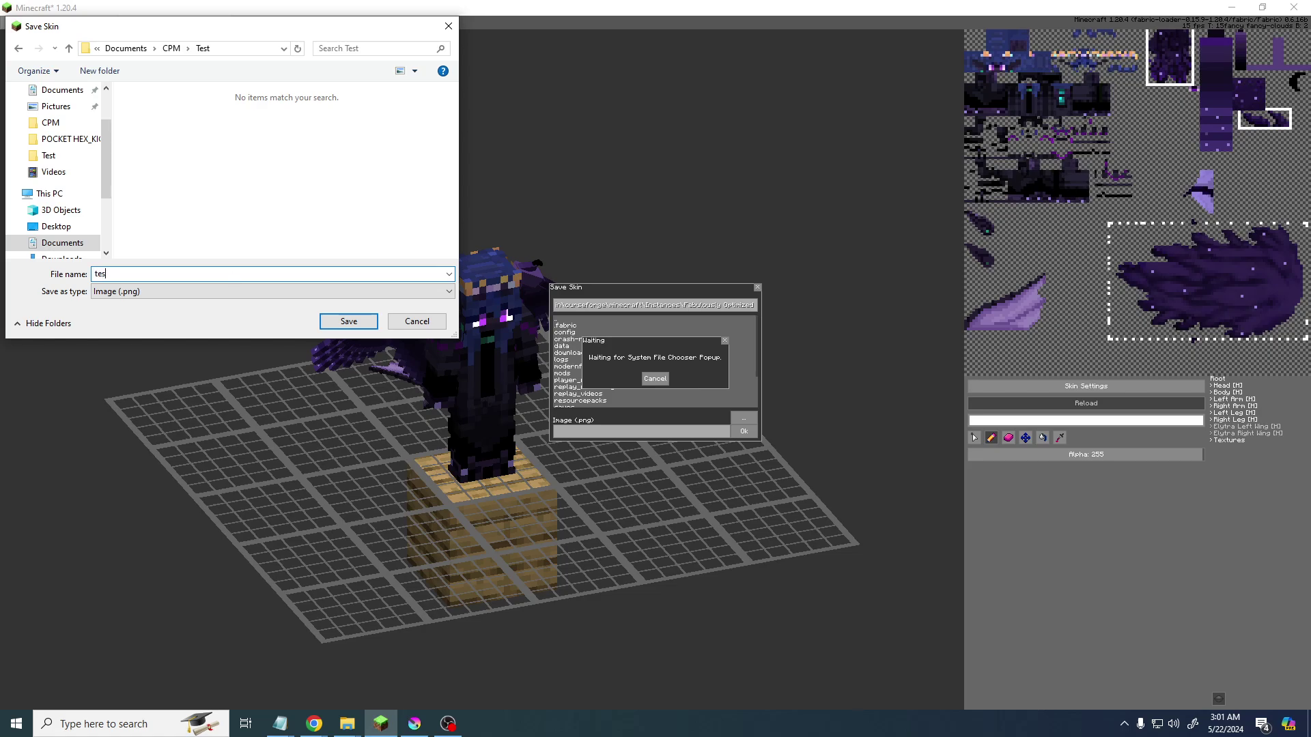
{"action": "left_click", "coordinate": [346, 321]}
{"action": "left_click", "coordinate": [742, 430]}
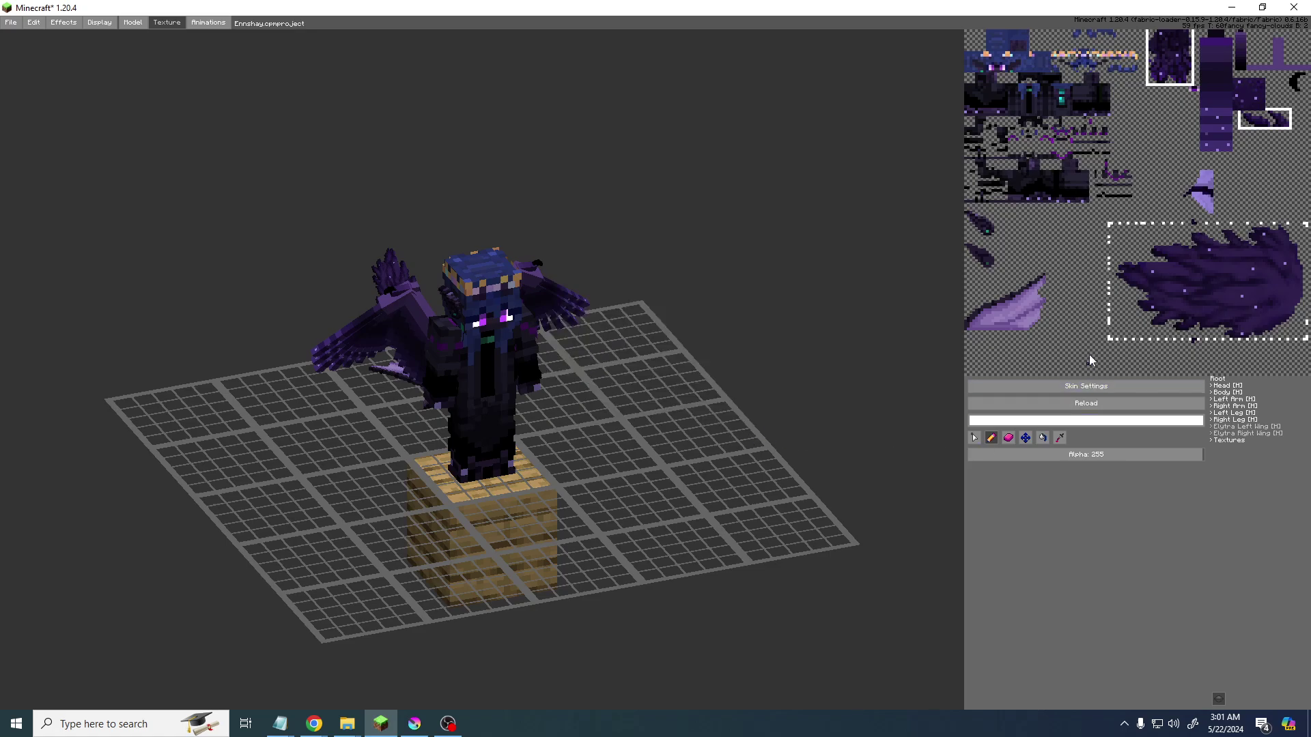
- View test.png from the Test folder in Photos, then close Photos and the Explorer window
{"action": "left_click", "coordinate": [346, 723]}
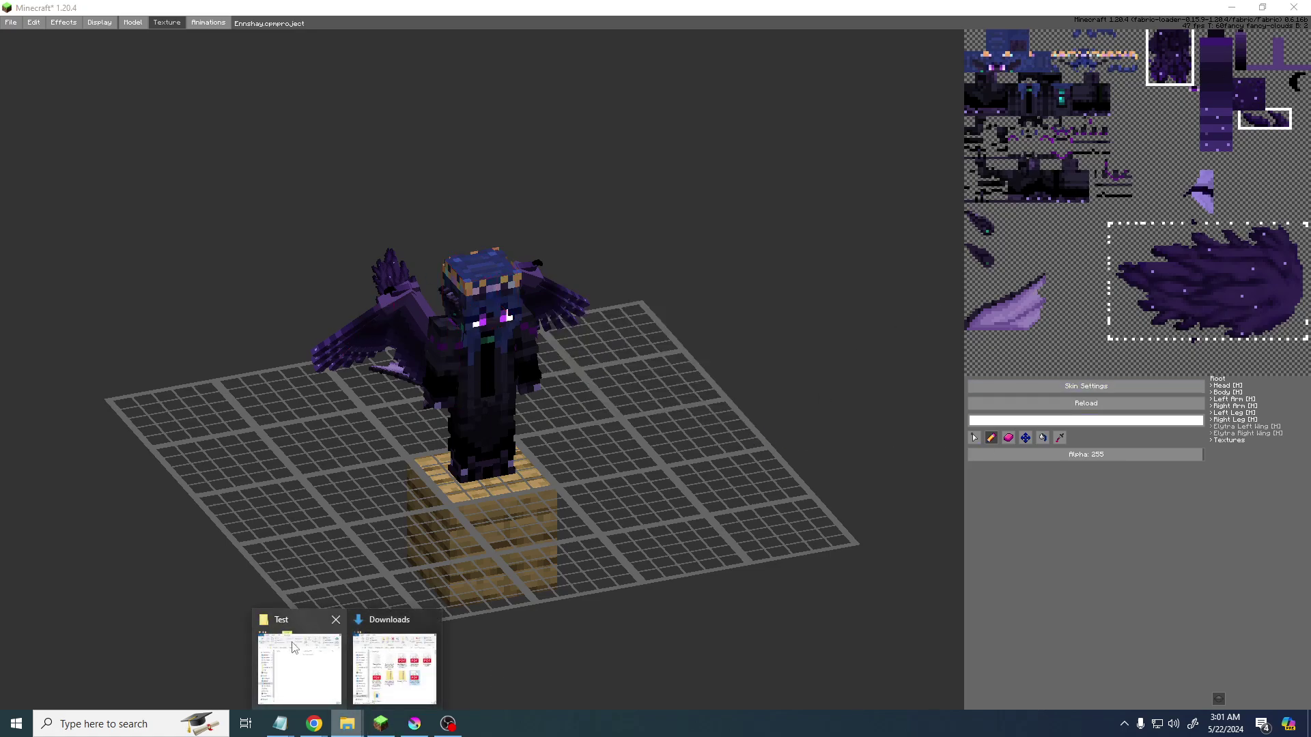
{"action": "left_click", "coordinate": [299, 665]}
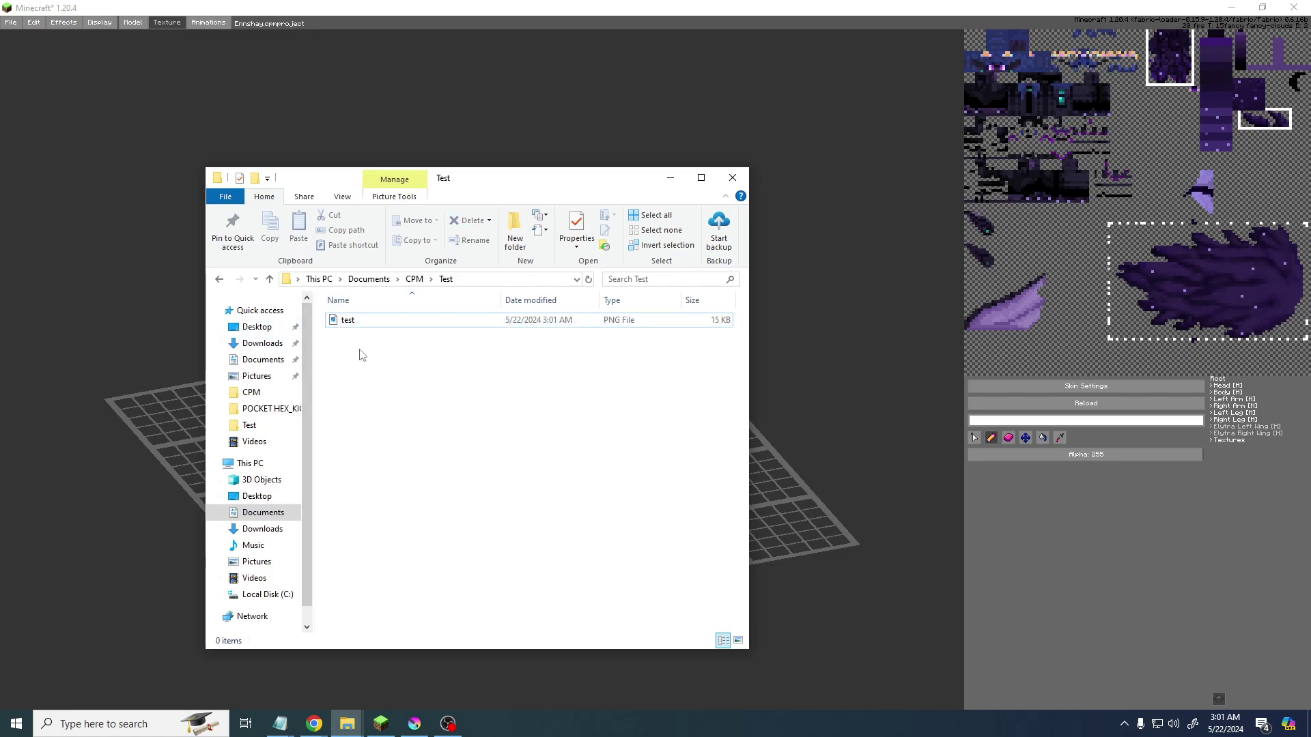
{"action": "left_click", "coordinate": [359, 323]}
{"action": "key", "text": "Return"}
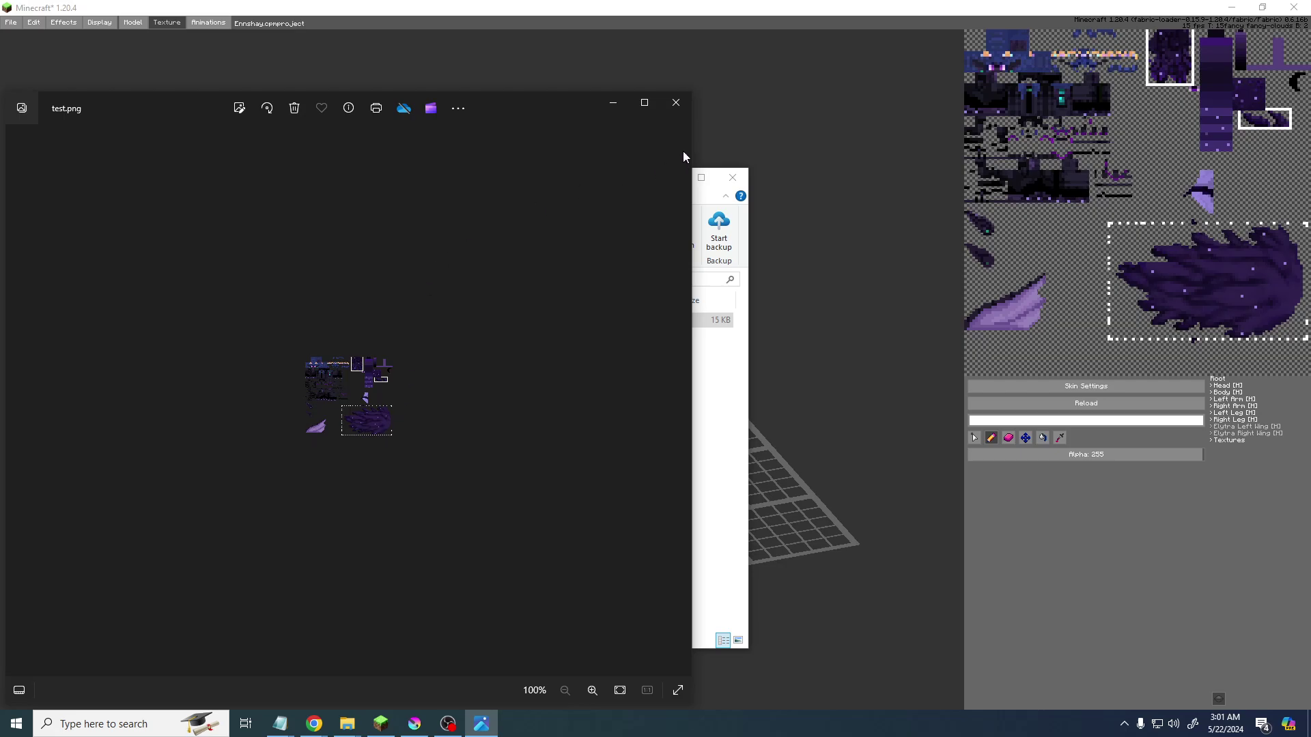
{"action": "left_click", "coordinate": [677, 103]}
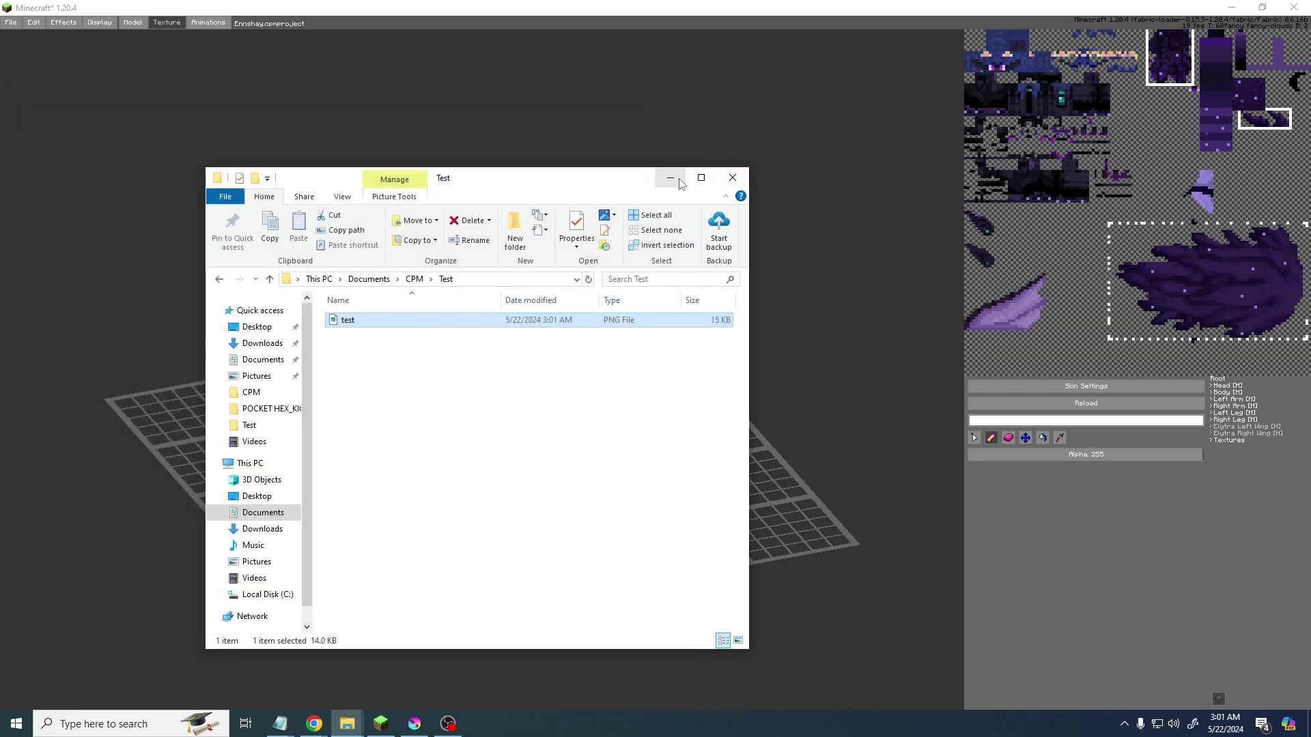
{"action": "left_click", "coordinate": [732, 176]}
- Paint a thick purple loop across test.png in Krita and save it over the existing file
{"action": "left_click", "coordinate": [414, 724]}
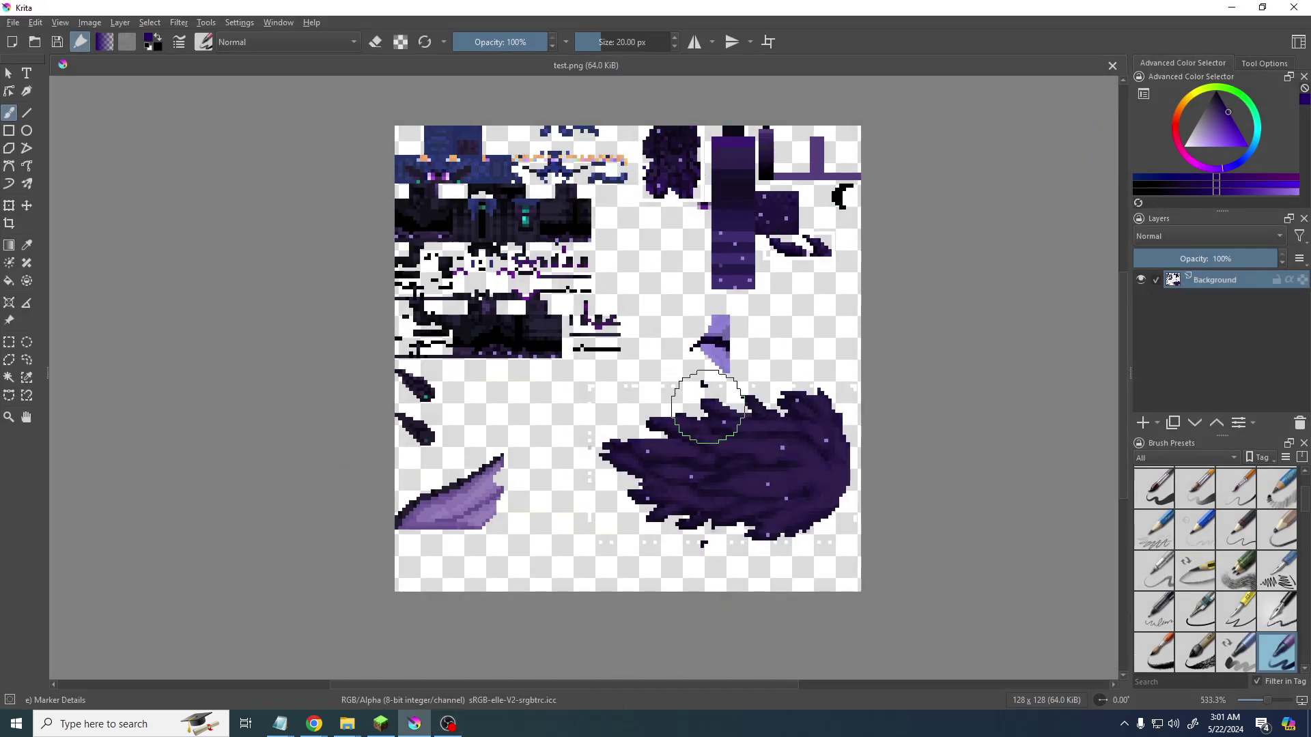
{"action": "mouse_move", "coordinate": [728, 470]}
{"action": "left_mouse_down"}
{"action": "mouse_move", "coordinate": [651, 342]}
{"action": "mouse_move", "coordinate": [558, 344]}
{"action": "mouse_move", "coordinate": [557, 408]}
{"action": "mouse_move", "coordinate": [673, 394]}
{"action": "mouse_move", "coordinate": [671, 255]}
{"action": "mouse_move", "coordinate": [478, 247]}
{"action": "left_mouse_up"}
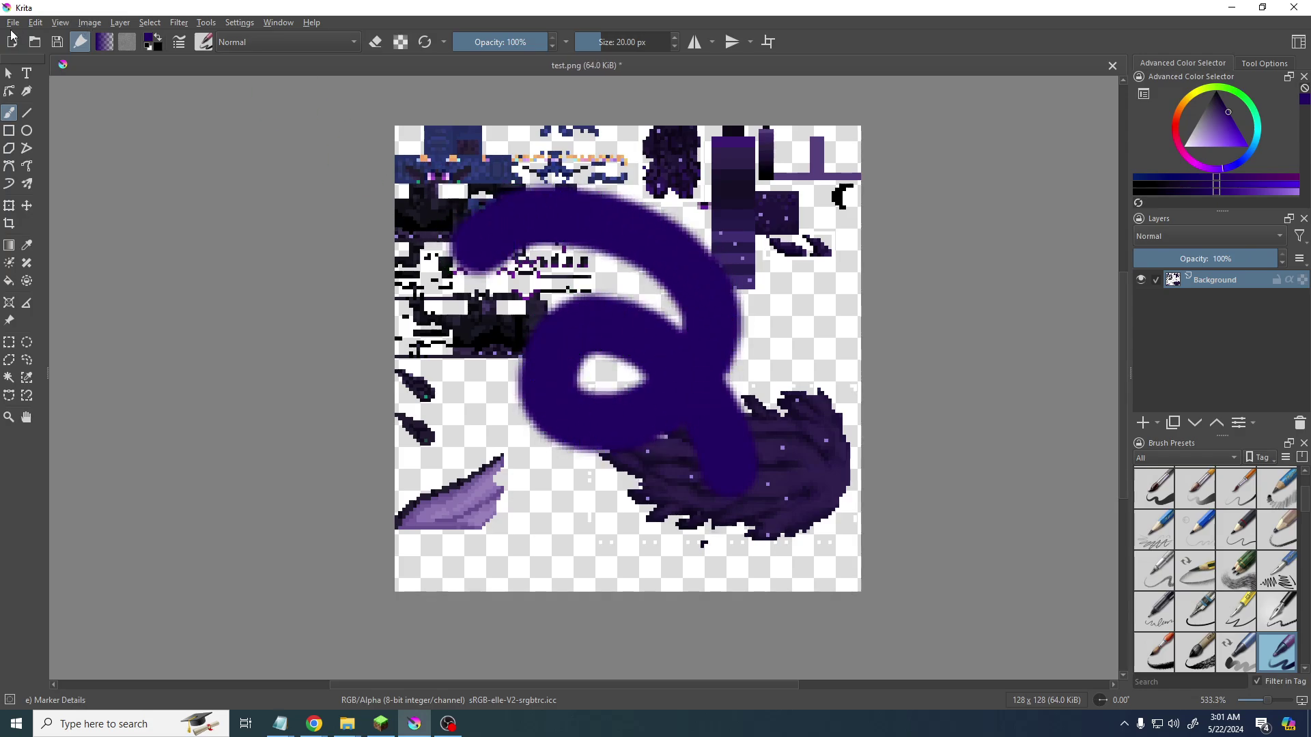
{"action": "left_click", "coordinate": [12, 23]}
{"action": "left_click", "coordinate": [34, 103]}
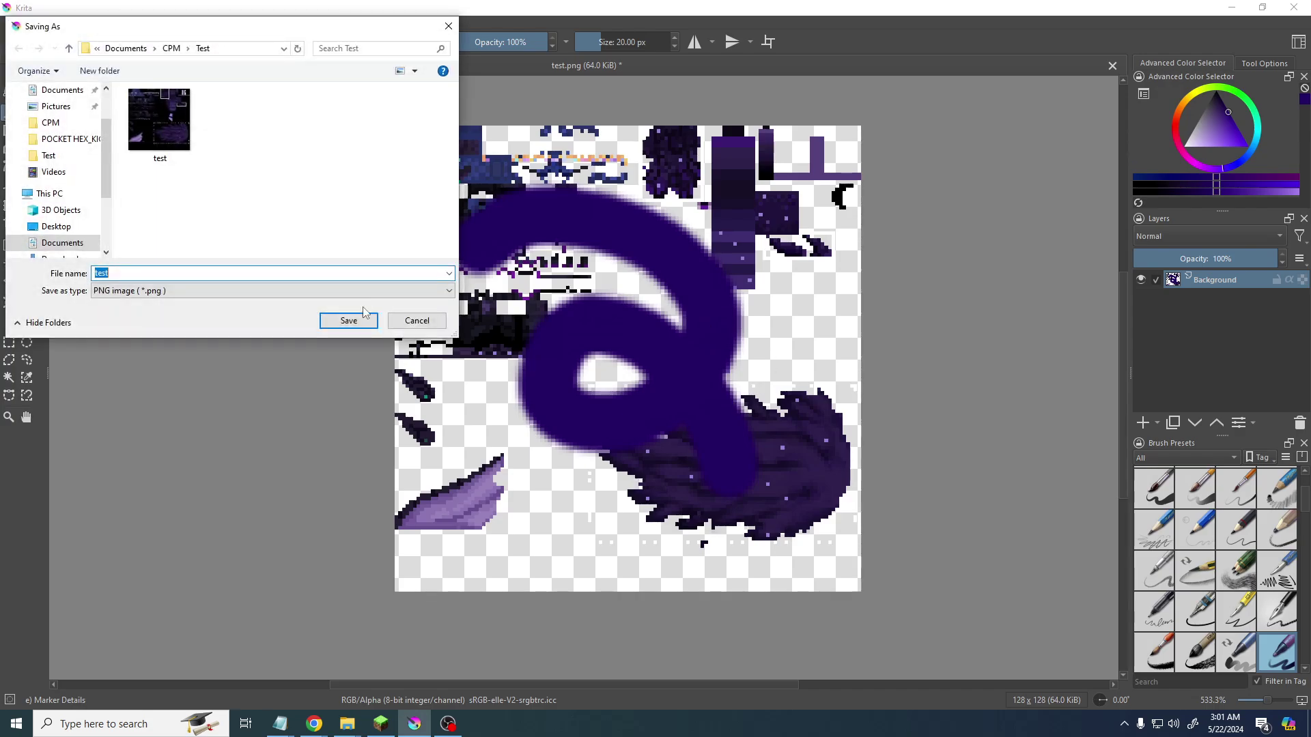
{"action": "left_click", "coordinate": [349, 320]}
{"action": "left_click", "coordinate": [688, 362]}
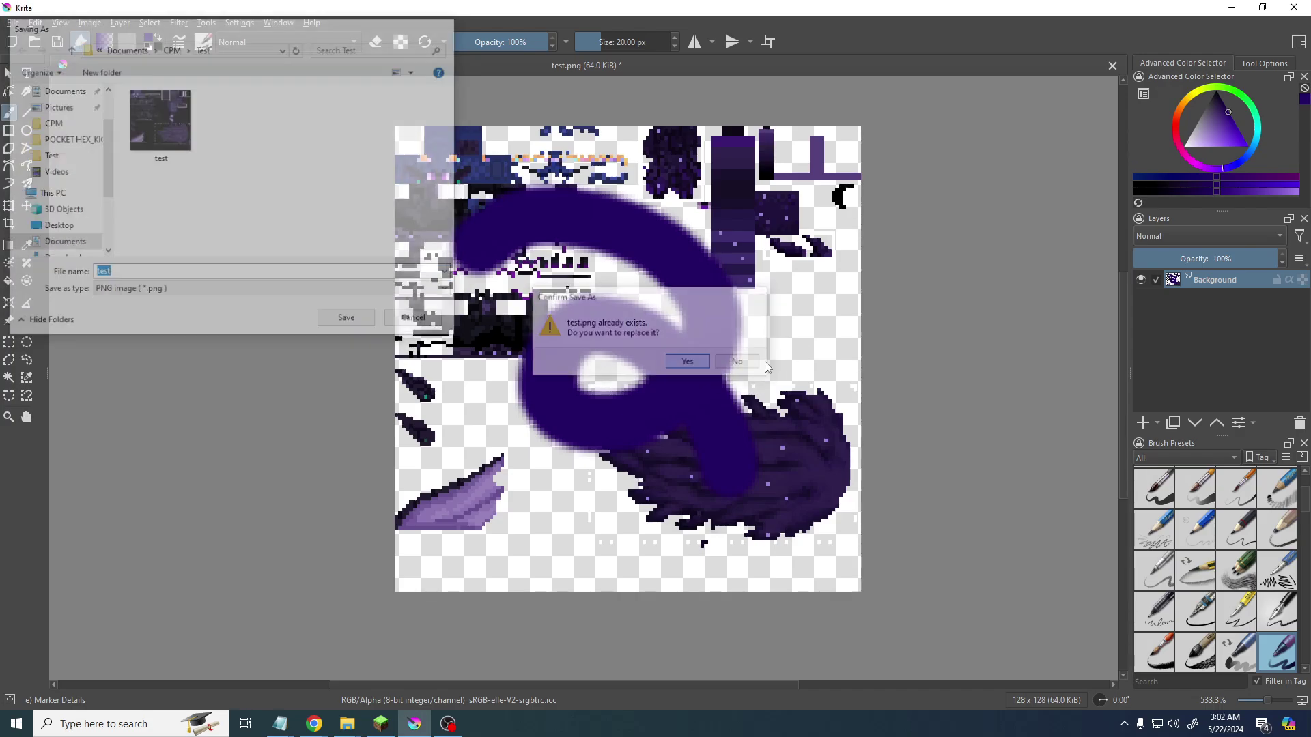
{"action": "left_click", "coordinate": [714, 489]}
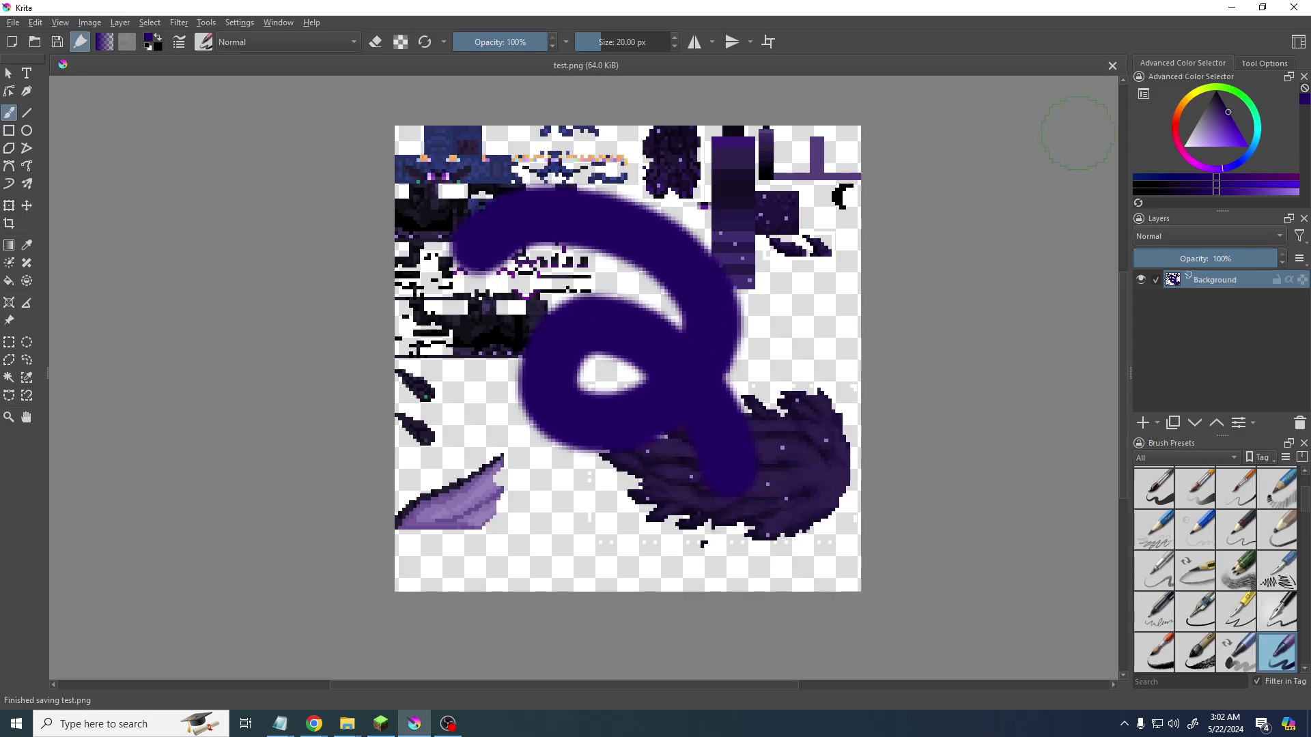
- Reload test.png in the Texture panel and orbit to see the purple swirl on the winged model
{"action": "left_click", "coordinate": [1230, 7]}
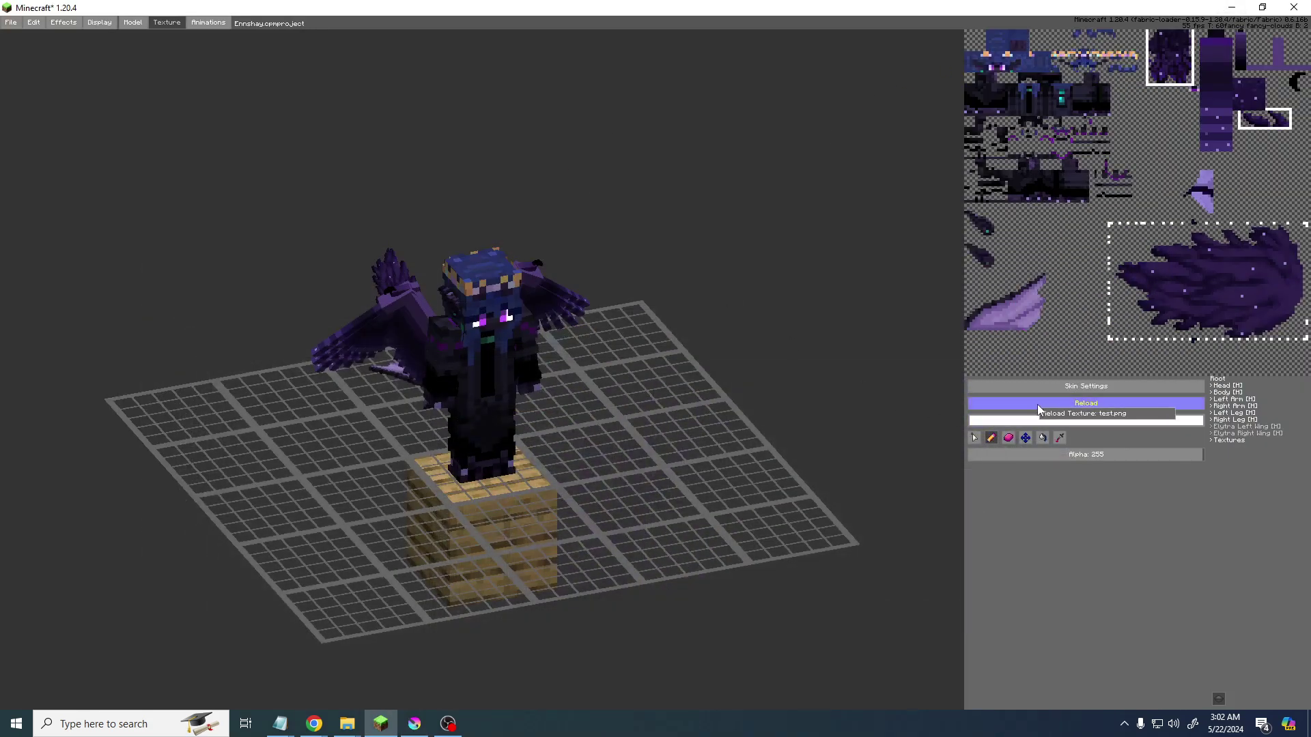
{"action": "left_click", "coordinate": [1113, 404]}
{"action": "middle_click_drag", "start_coordinate": [762, 409], "coordinate": [614, 512]}
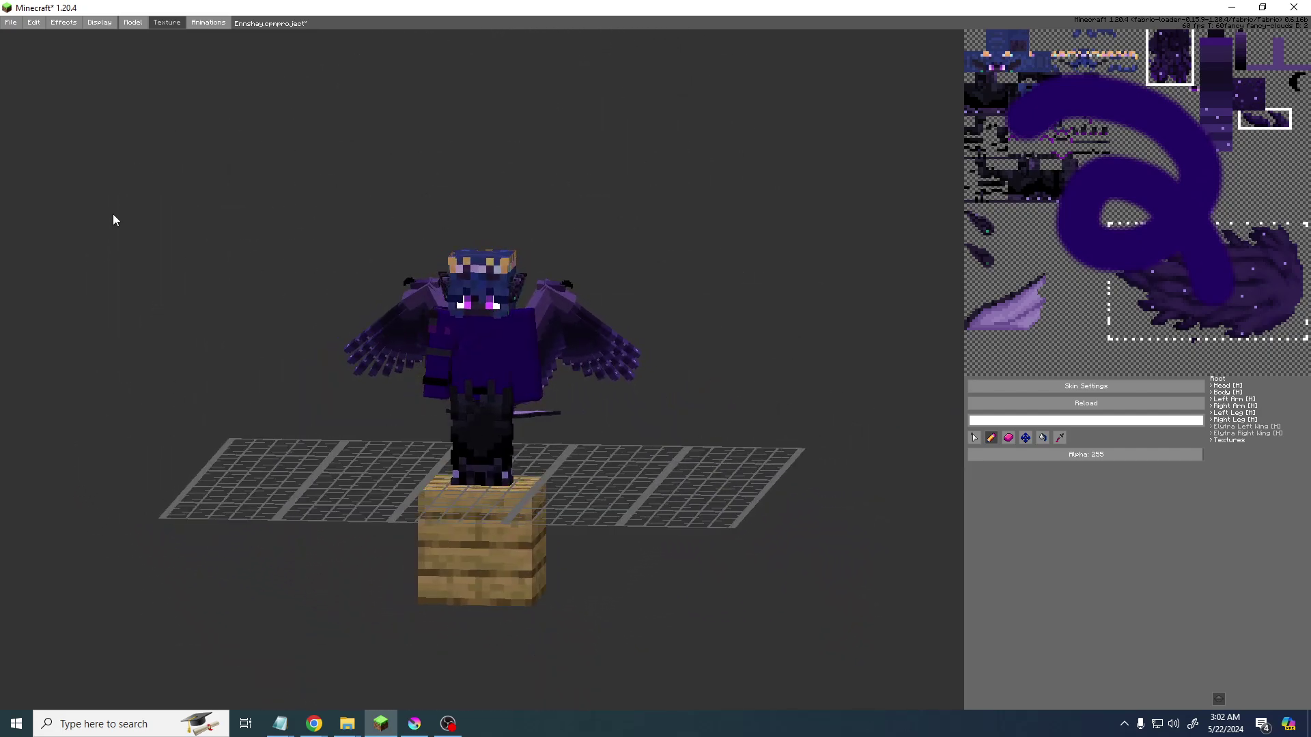
{"action": "middle_click_drag", "start_coordinate": [8, 41], "coordinate": [76, 64]}
- Open the skin export settings and briefly try the vanilla skin file browser
{"action": "left_click", "coordinate": [11, 22]}
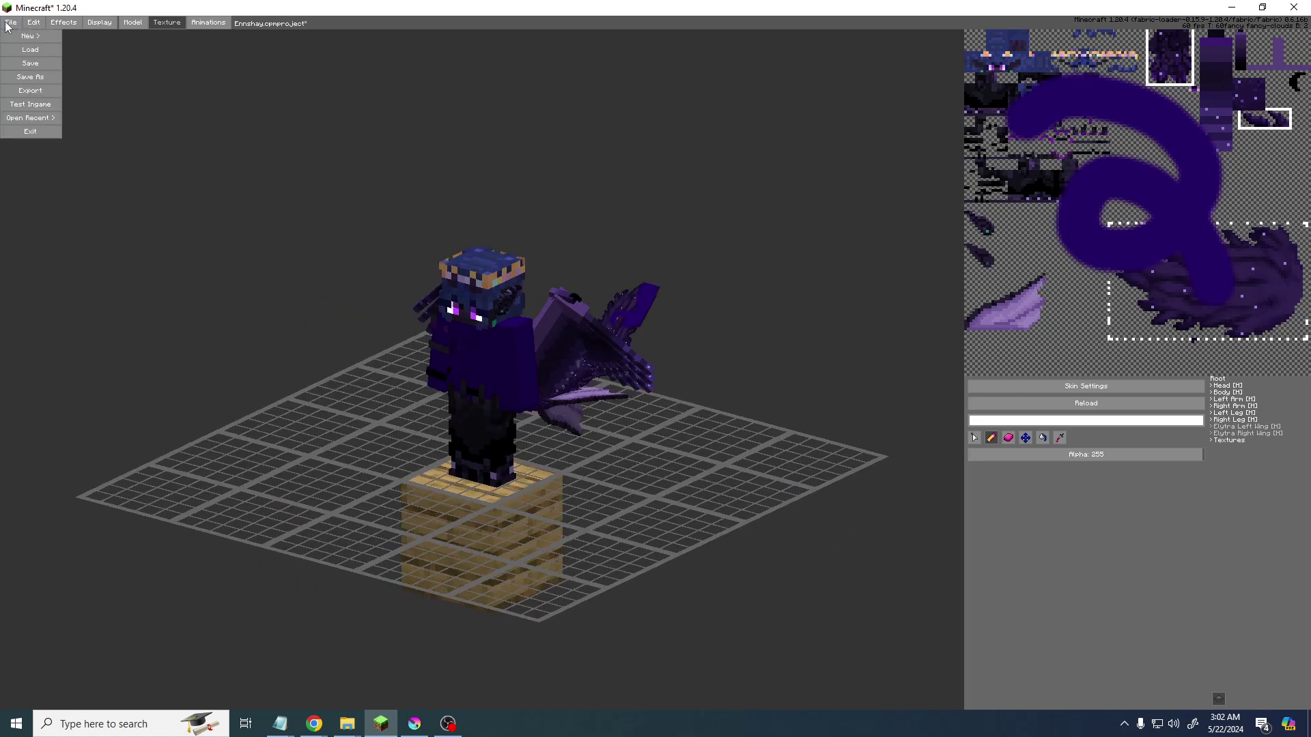
{"action": "left_click", "coordinate": [35, 90]}
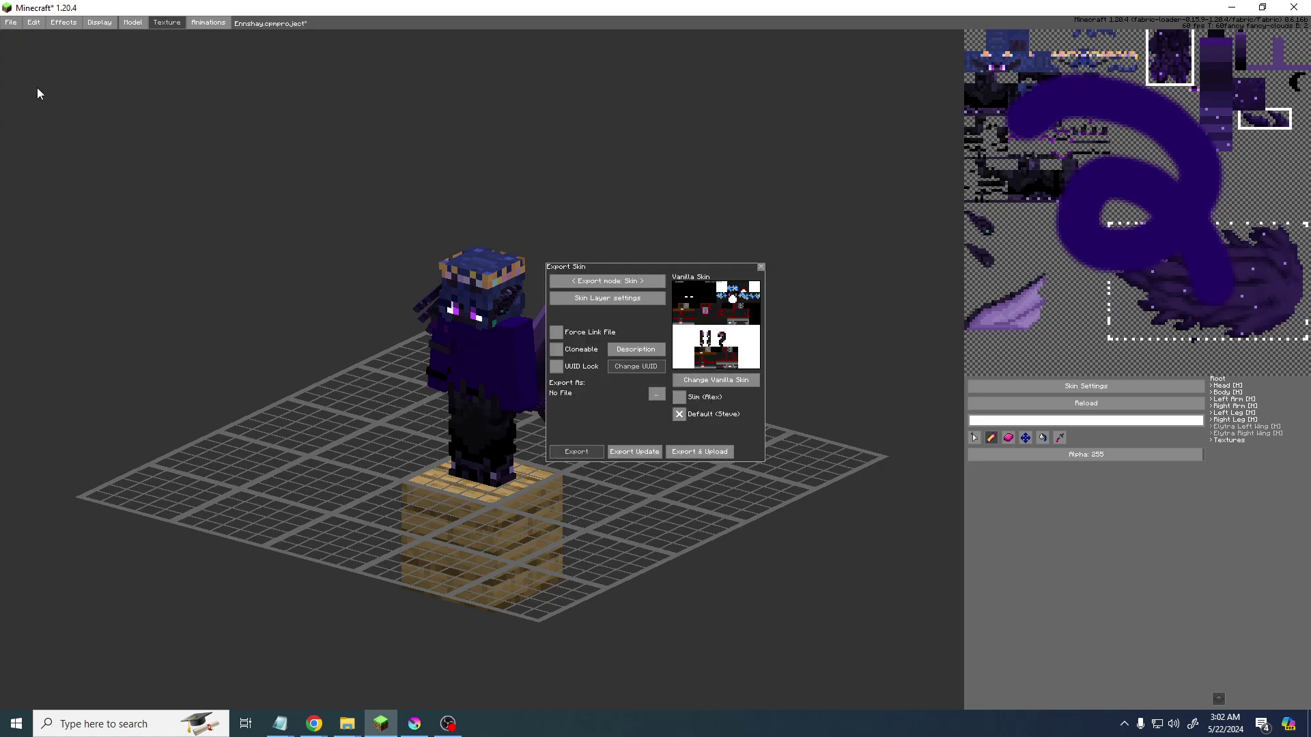
{"action": "left_click", "coordinate": [729, 381]}
{"action": "left_click", "coordinate": [588, 285]}
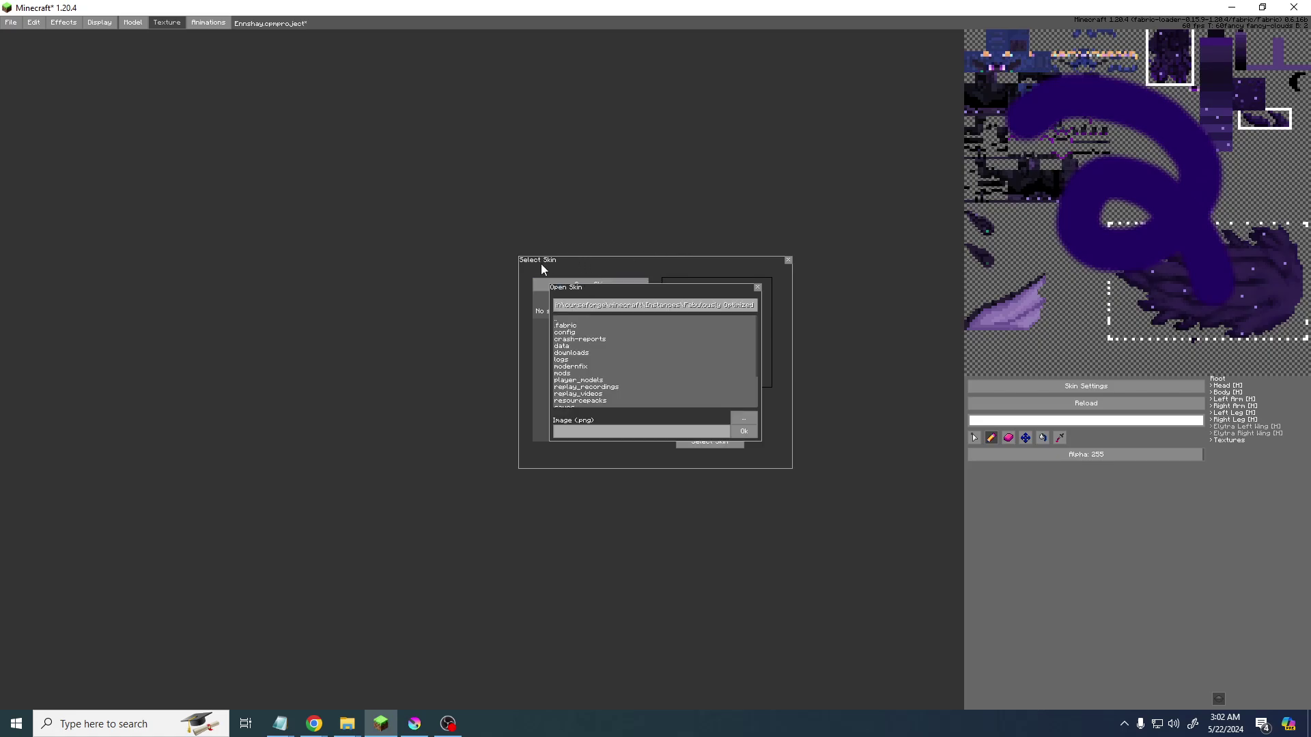
{"action": "left_click", "coordinate": [757, 287]}
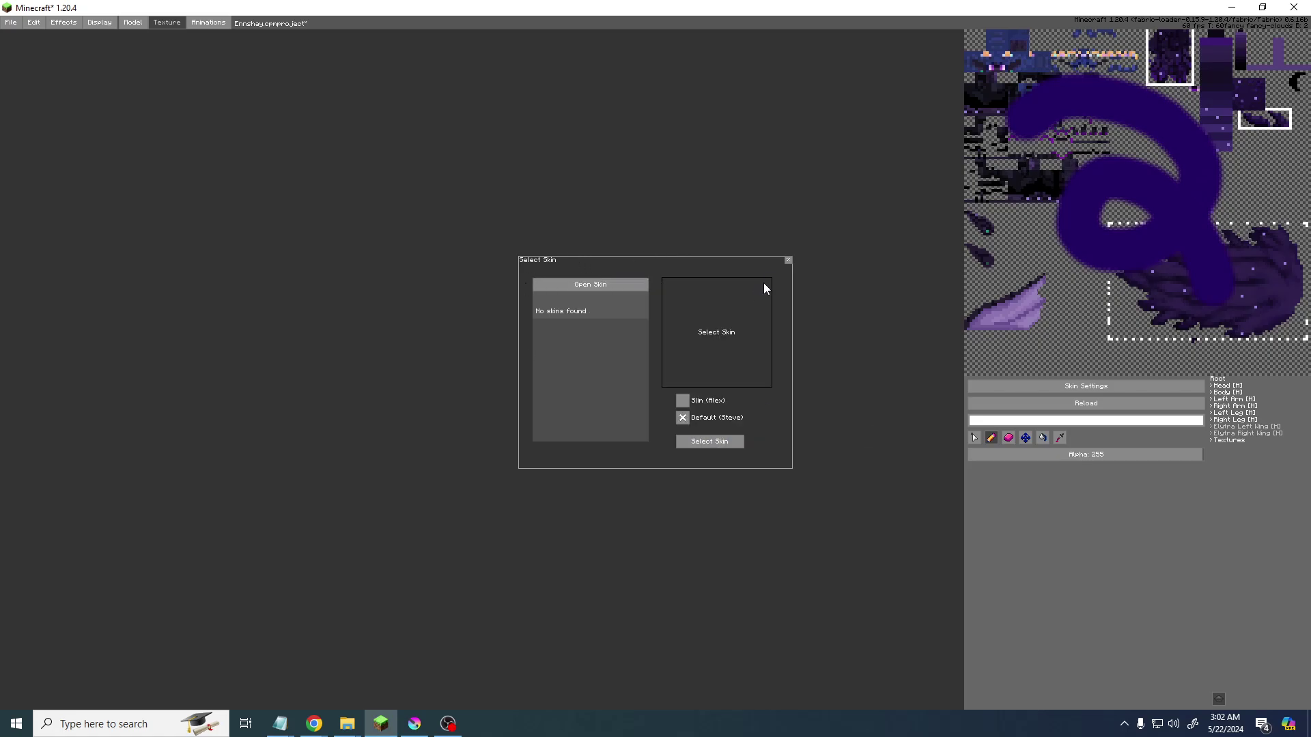
{"action": "left_click", "coordinate": [788, 261]}
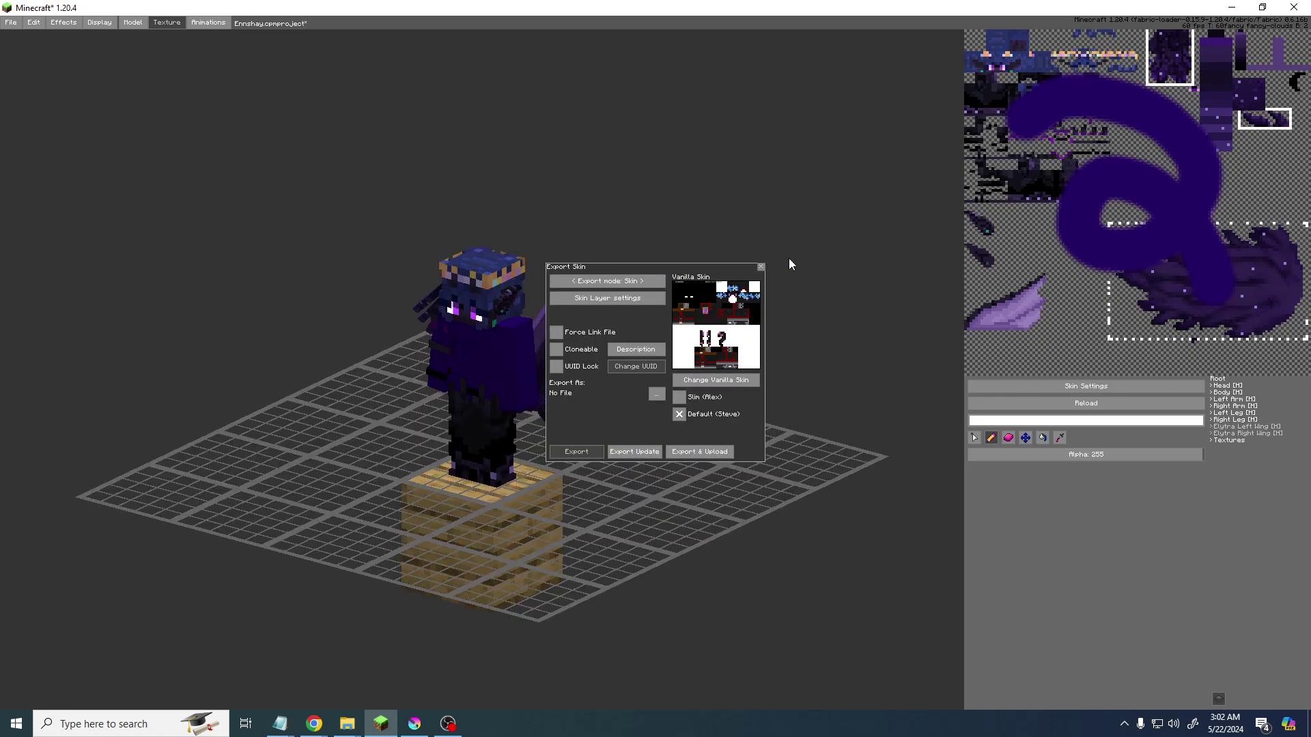
- Set the vanilla skin to the PNG from Downloads without adding it to the skin list
{"action": "left_click", "coordinate": [737, 381]}
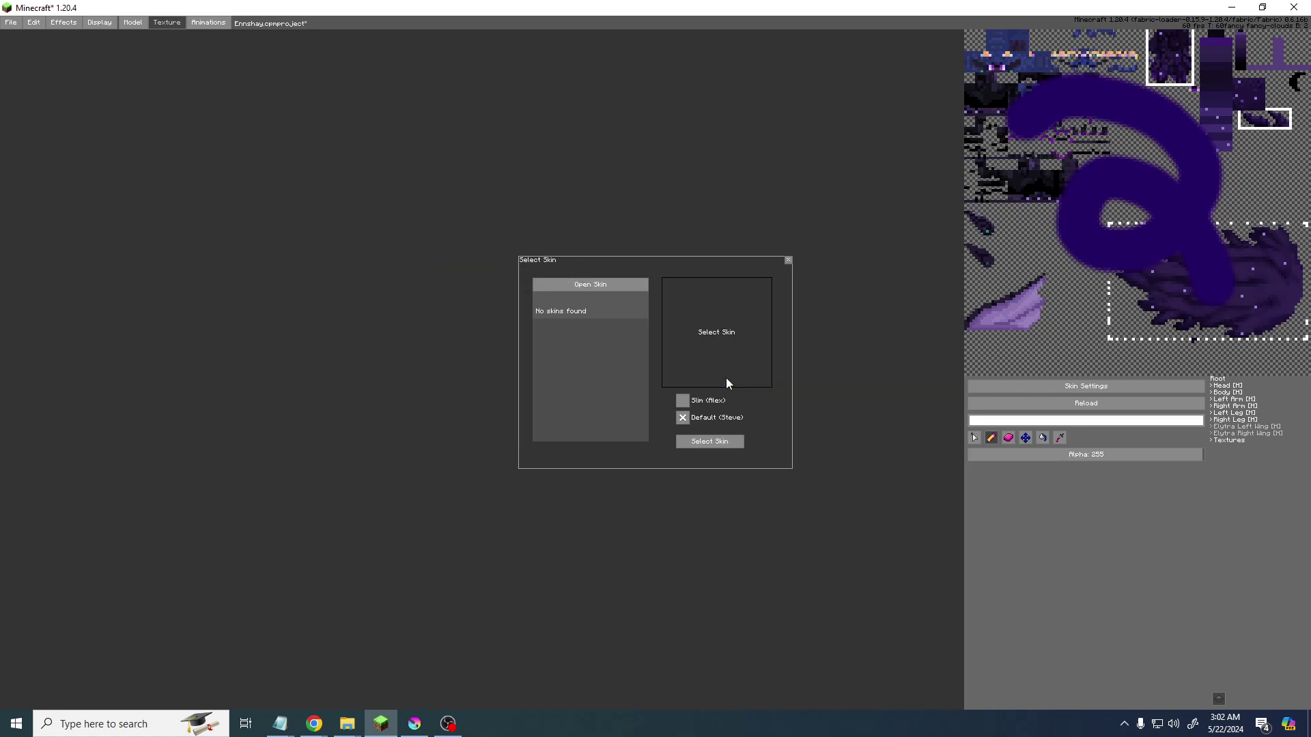
{"action": "left_click", "coordinate": [610, 286]}
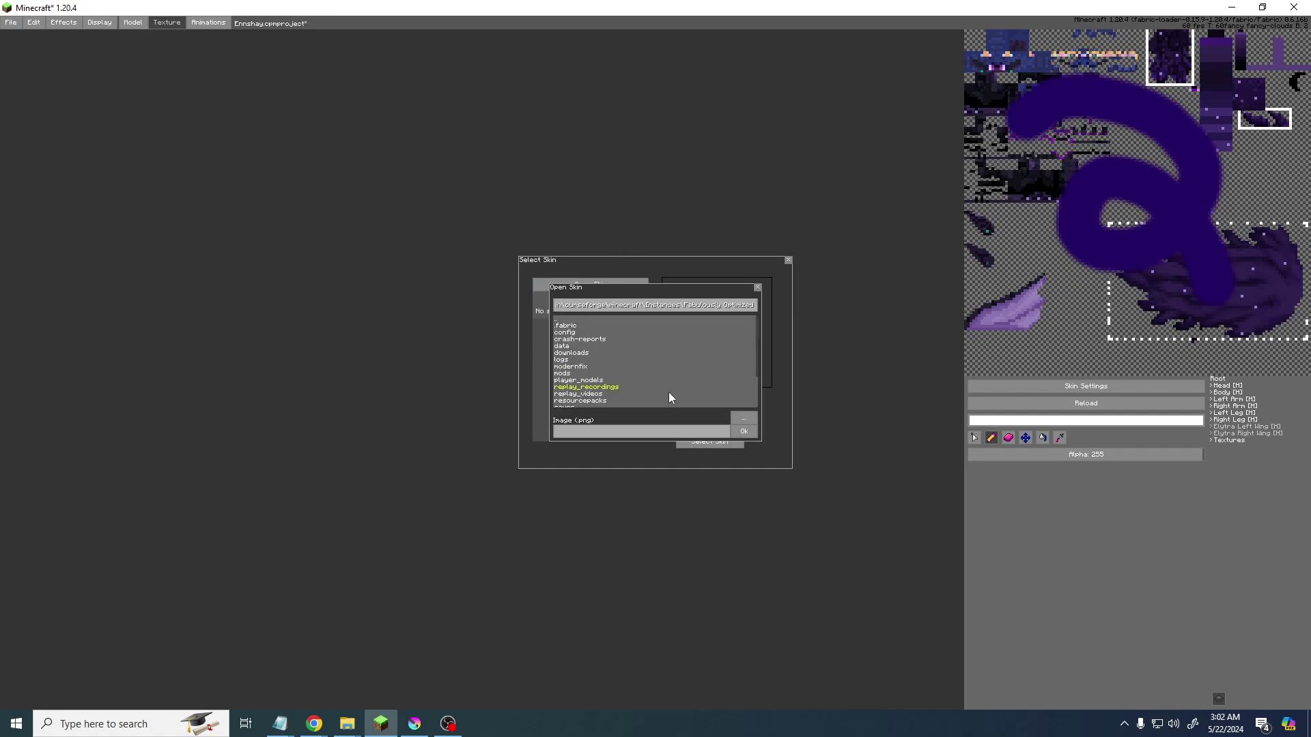
{"action": "left_click", "coordinate": [748, 417]}
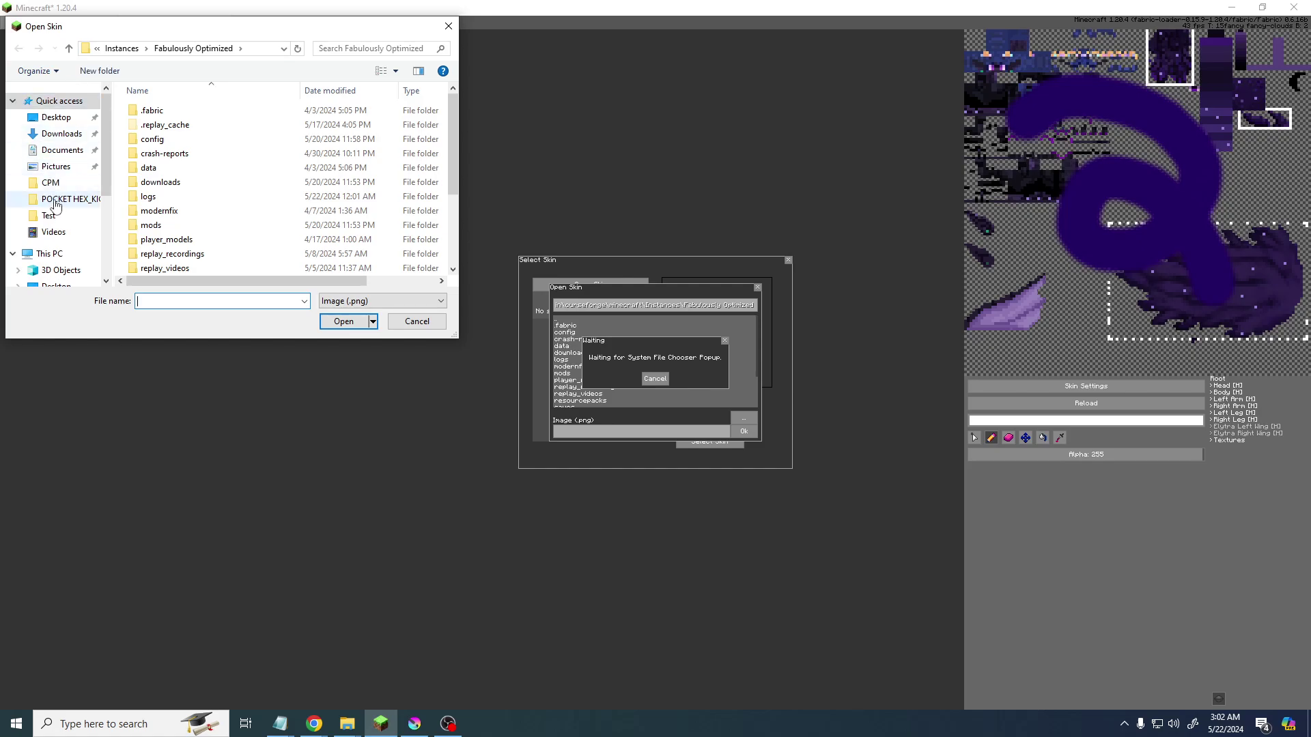
{"action": "left_click", "coordinate": [62, 133]}
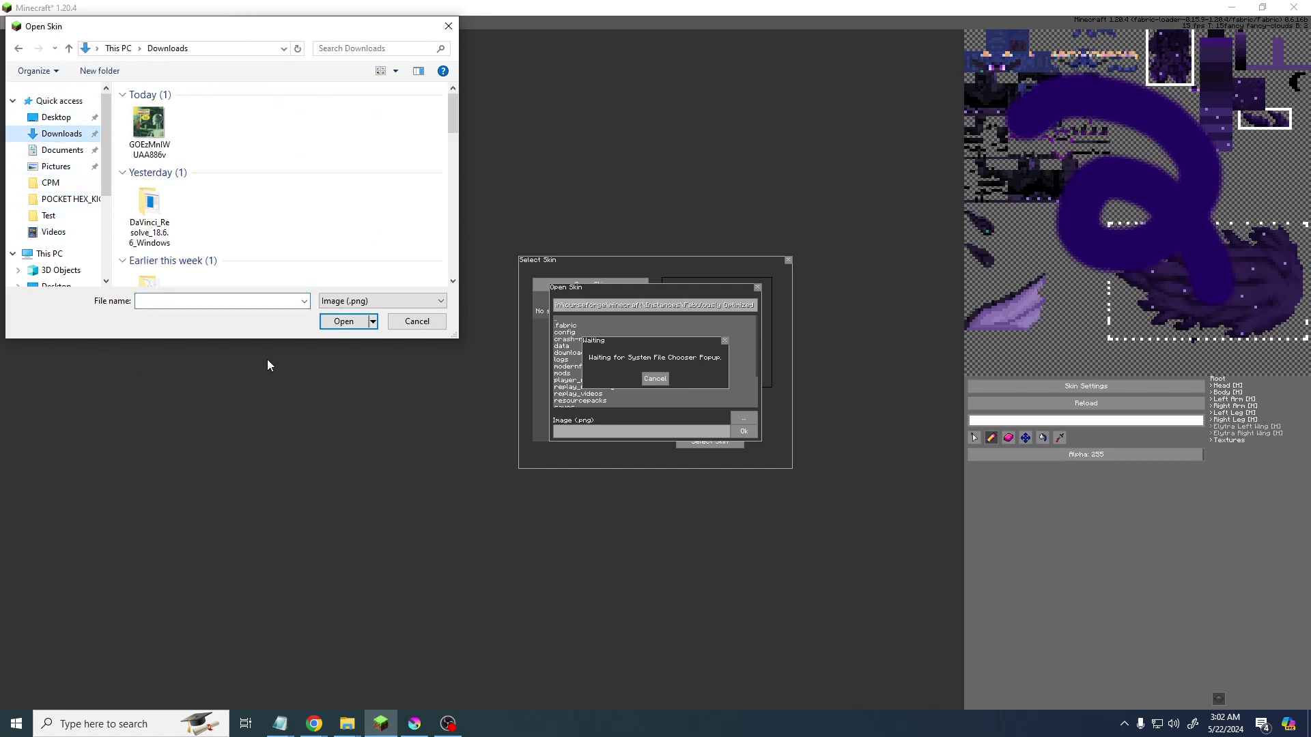
{"action": "scroll", "coordinate": [366, 127], "scroll_direction": "down", "scroll_amount": 3}
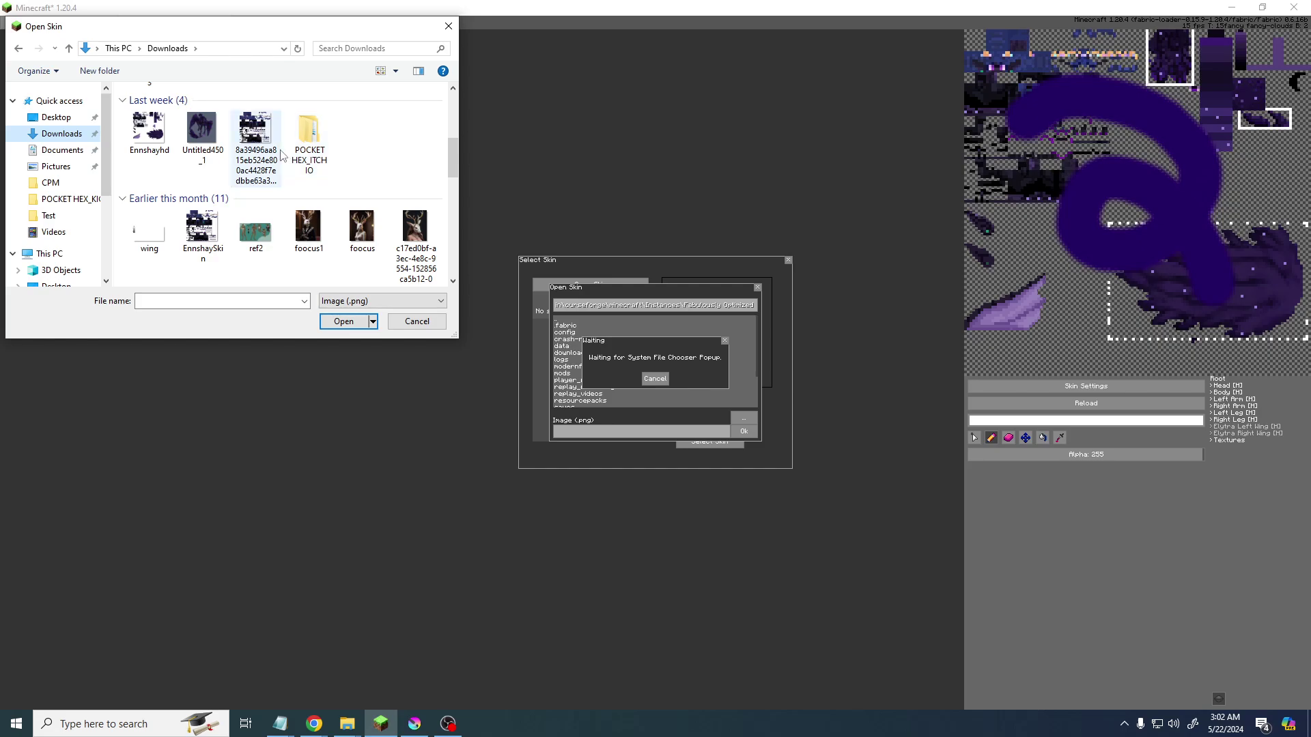
{"action": "left_click", "coordinate": [252, 136]}
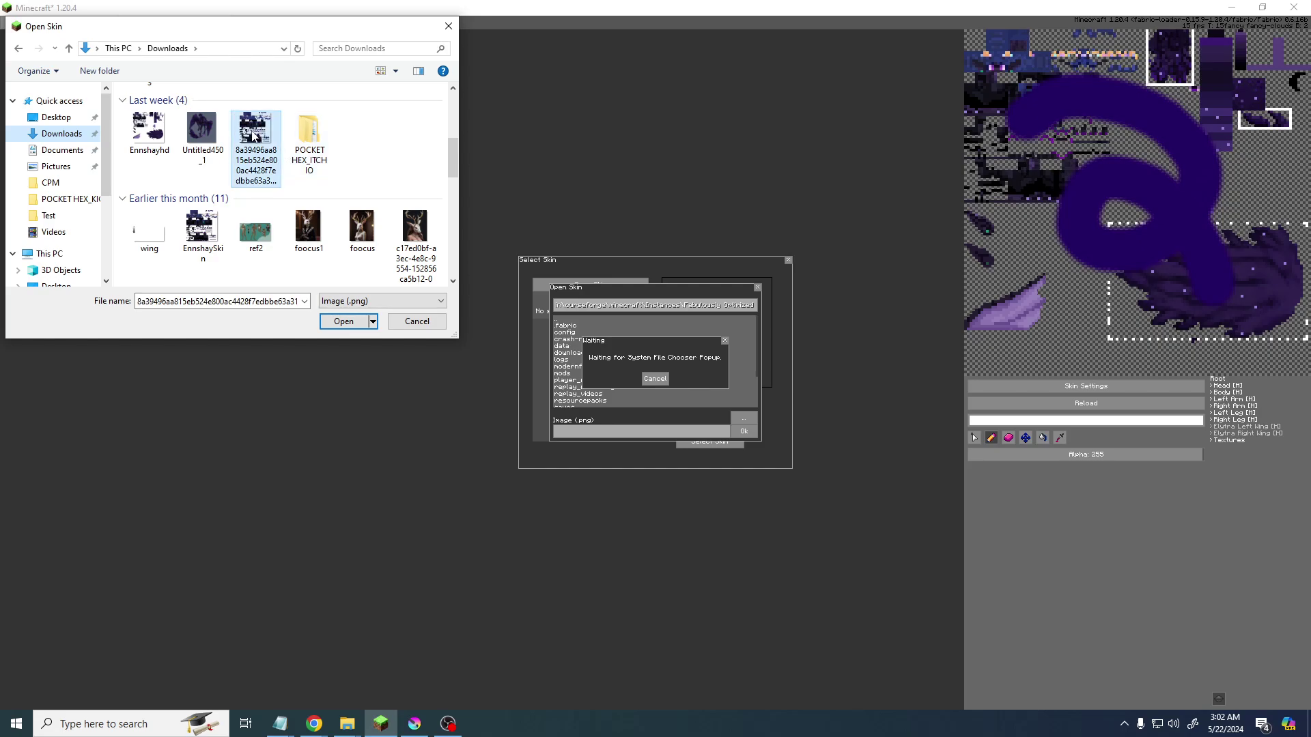
{"action": "left_click", "coordinate": [345, 326]}
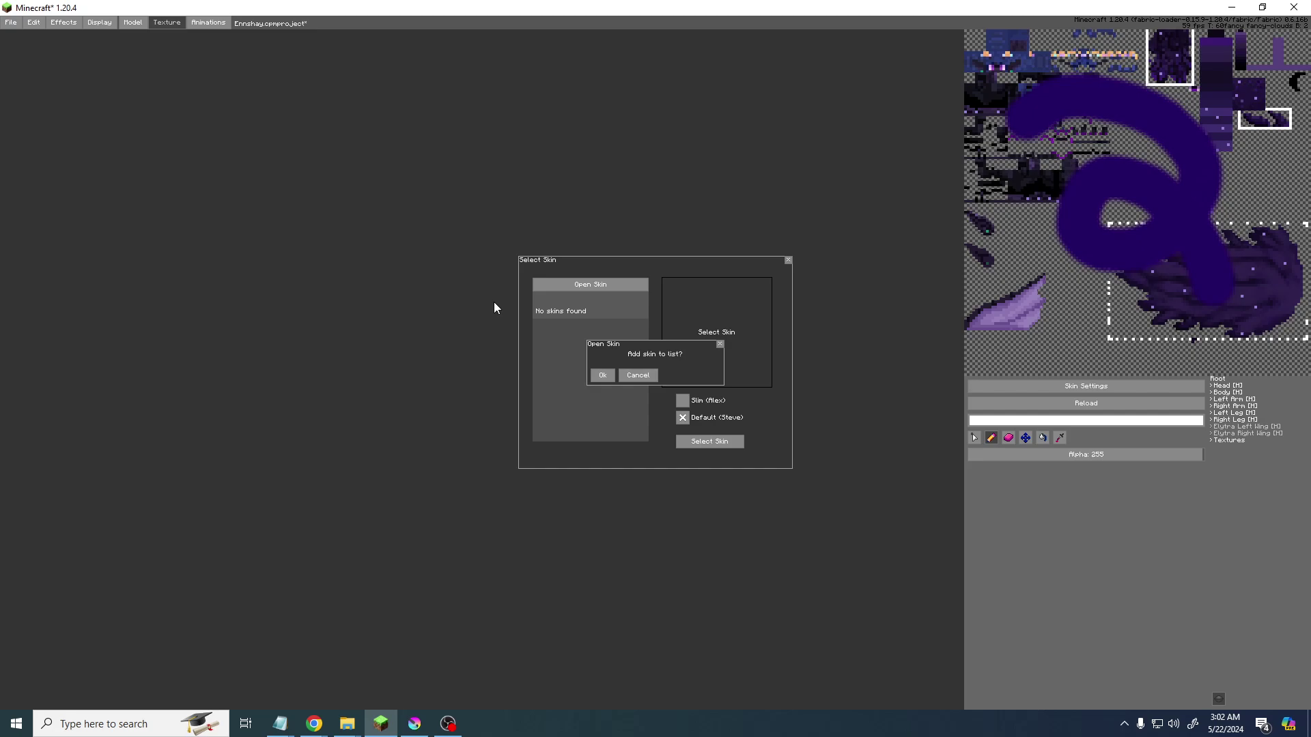
{"action": "left_click", "coordinate": [638, 375]}
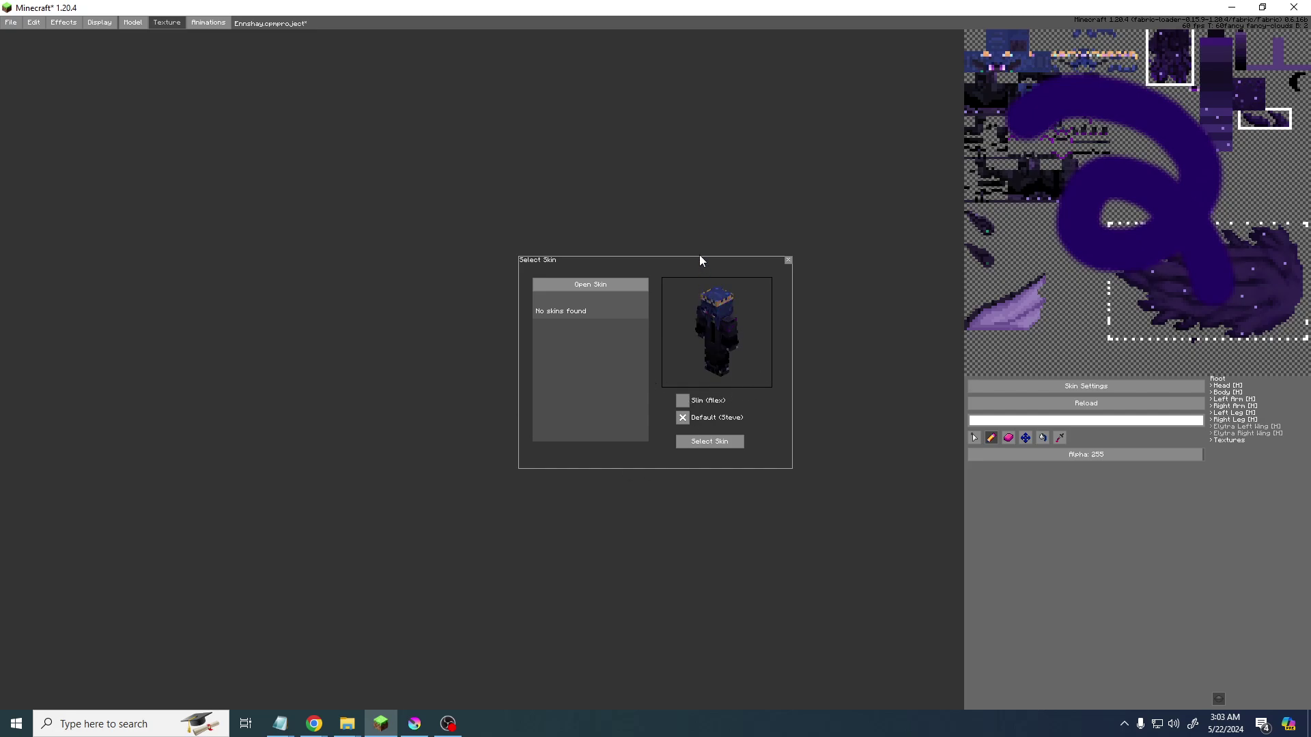
- Confirm the vanilla skin and point the exported PNG to Documents\CPM\Test, starting the file name
{"action": "left_click", "coordinate": [710, 441]}
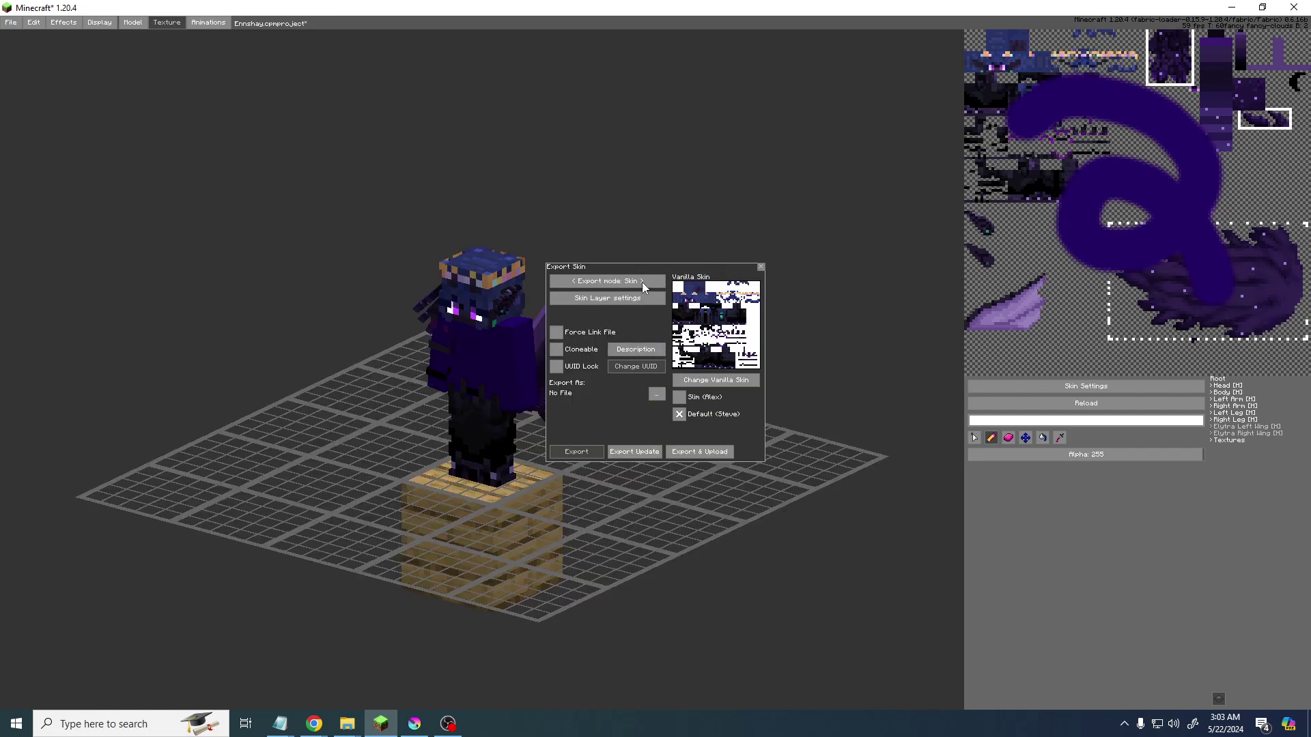
{"action": "left_click", "coordinate": [656, 395]}
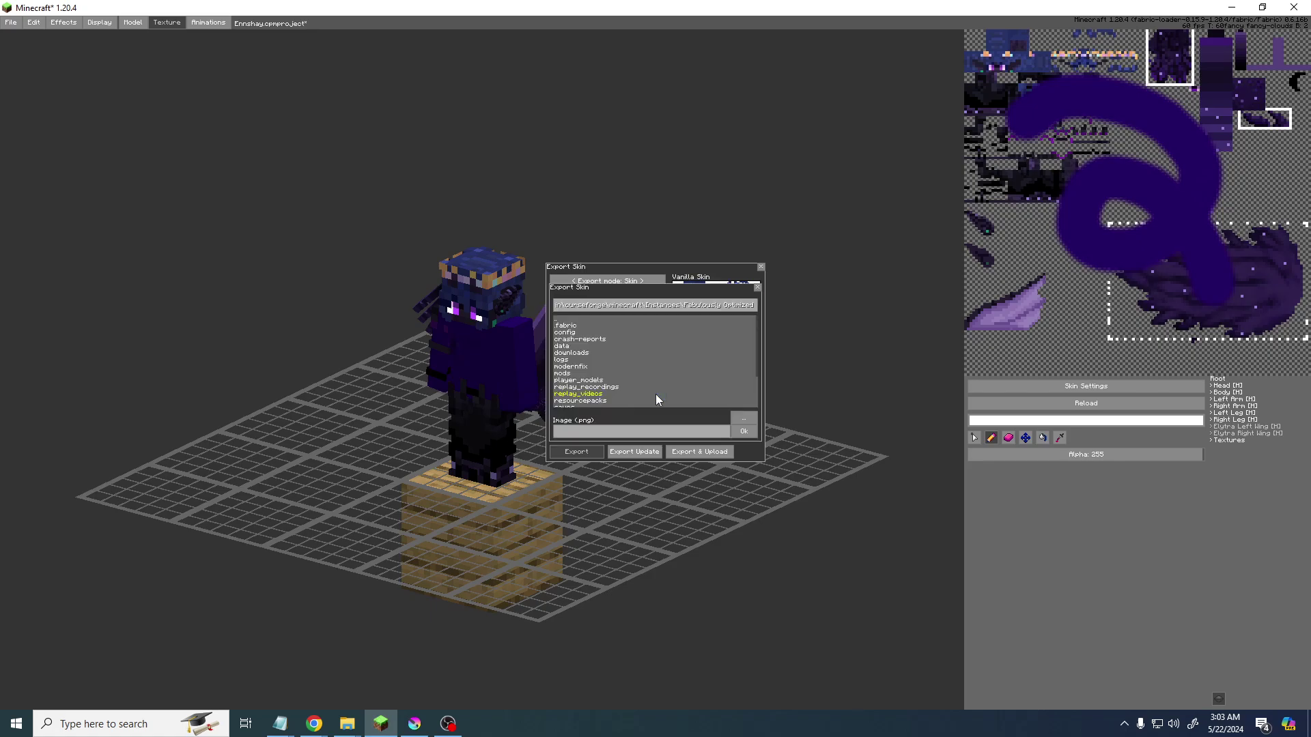
{"action": "left_click", "coordinate": [744, 422]}
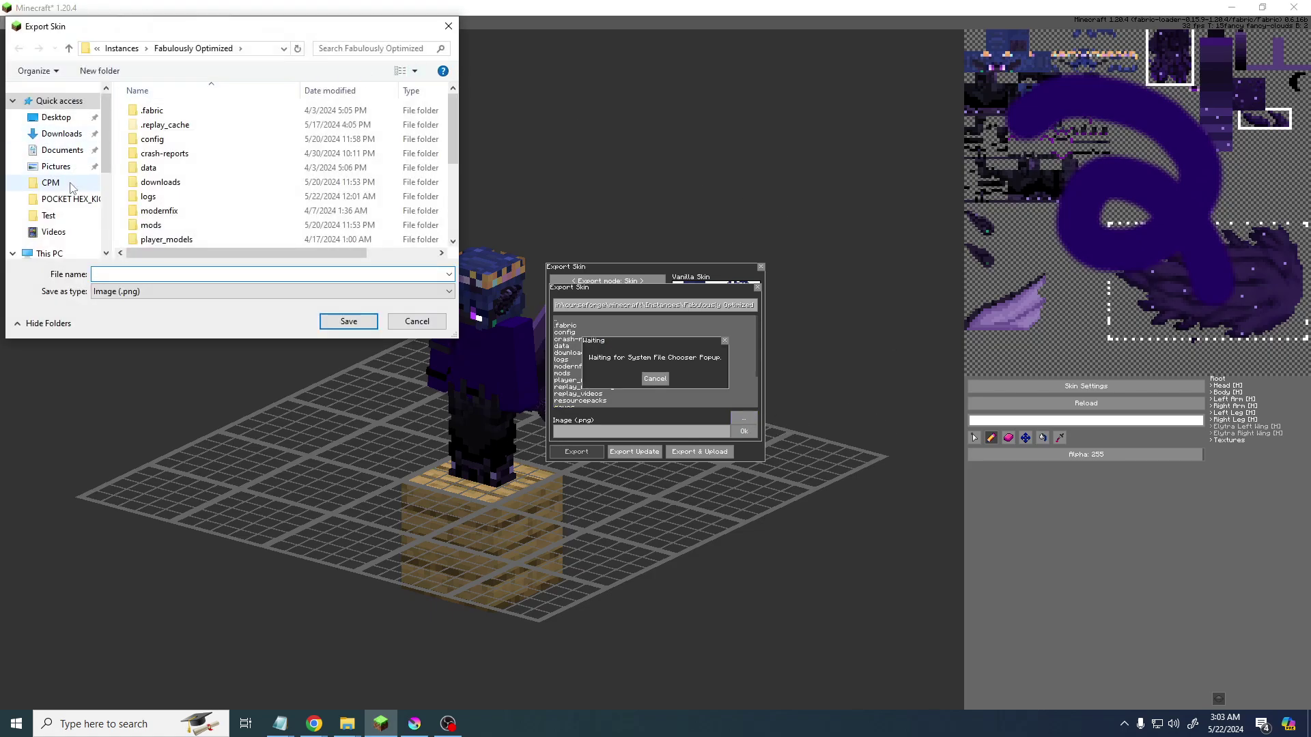
{"action": "left_click", "coordinate": [71, 185]}
{"action": "left_click", "coordinate": [156, 115]}
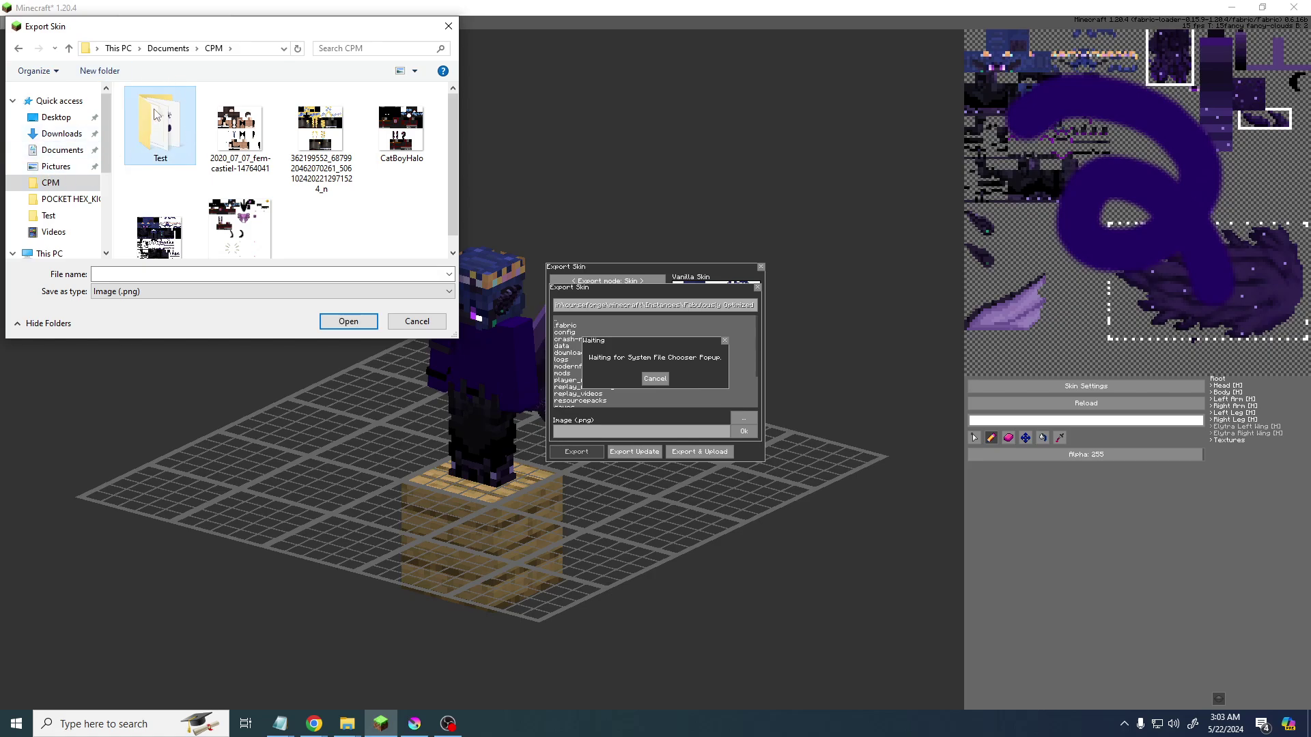
{"action": "double_click", "coordinate": [155, 115]}
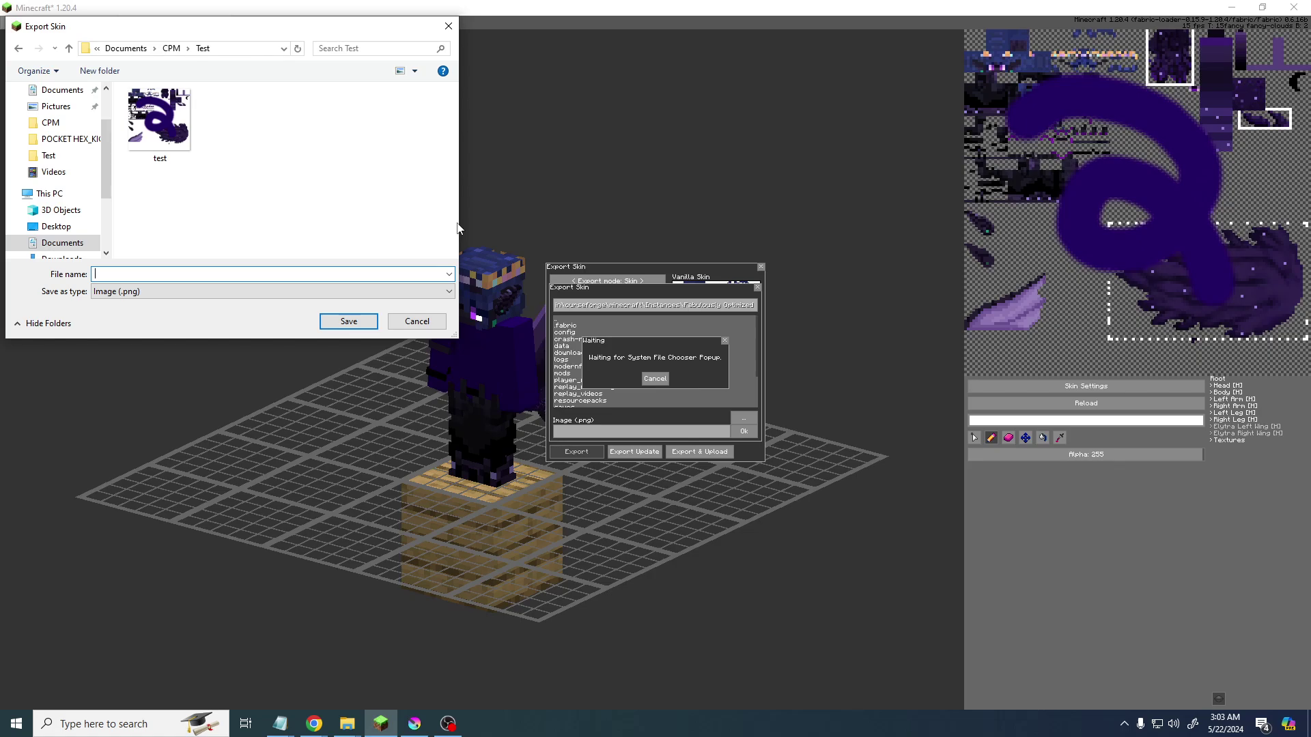
{"action": "type", "text": "tes"}
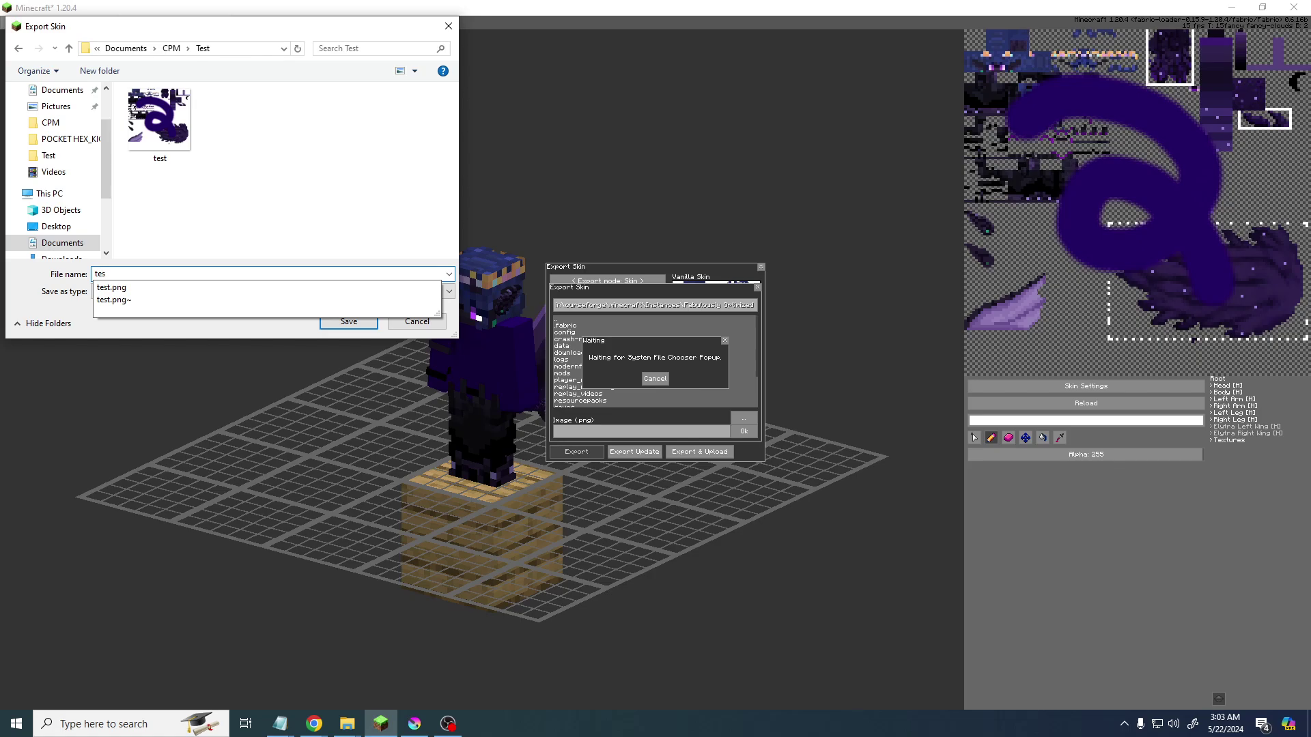
{"action": "key", "text": "BackSpace"}
{"action": "key", "text": "BackSpace"}
{"action": "key", "text": "BackSpace"}
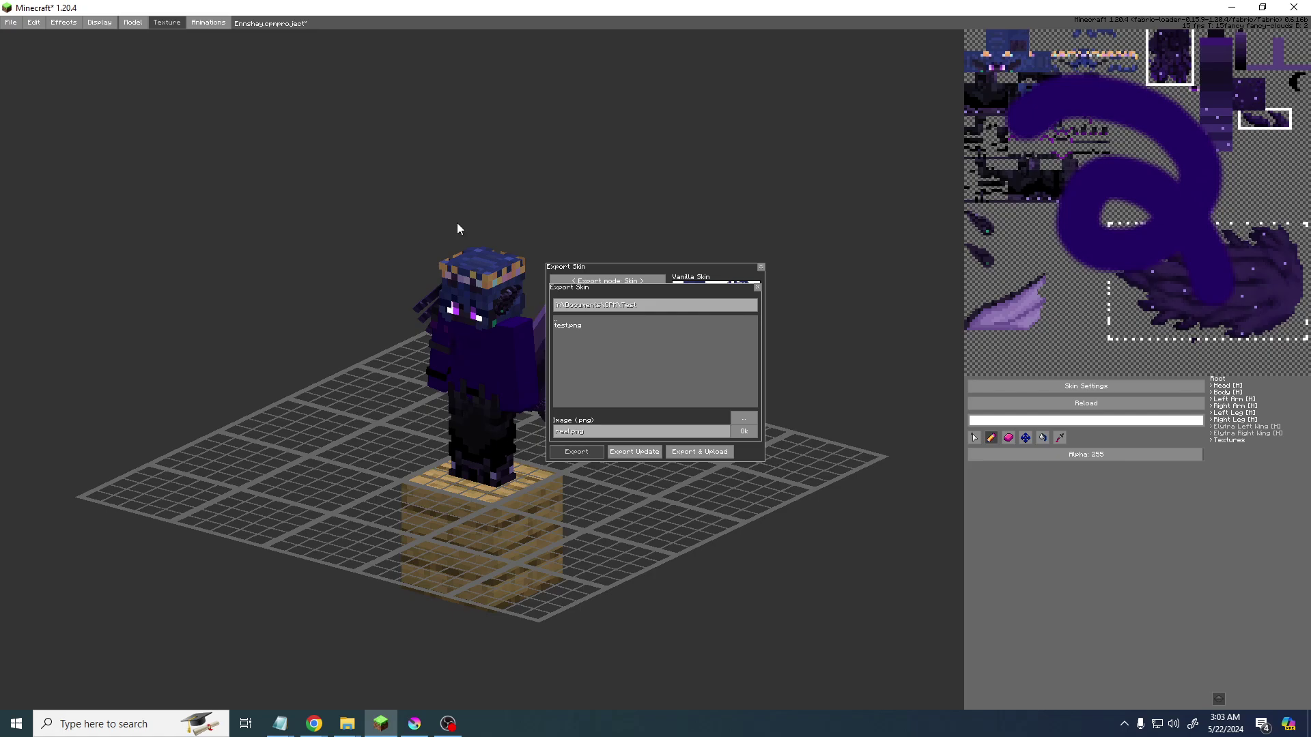
- Confirm the export location, export with model data, and try uploading the overflow to the paste site
{"action": "left_click", "coordinate": [742, 435]}
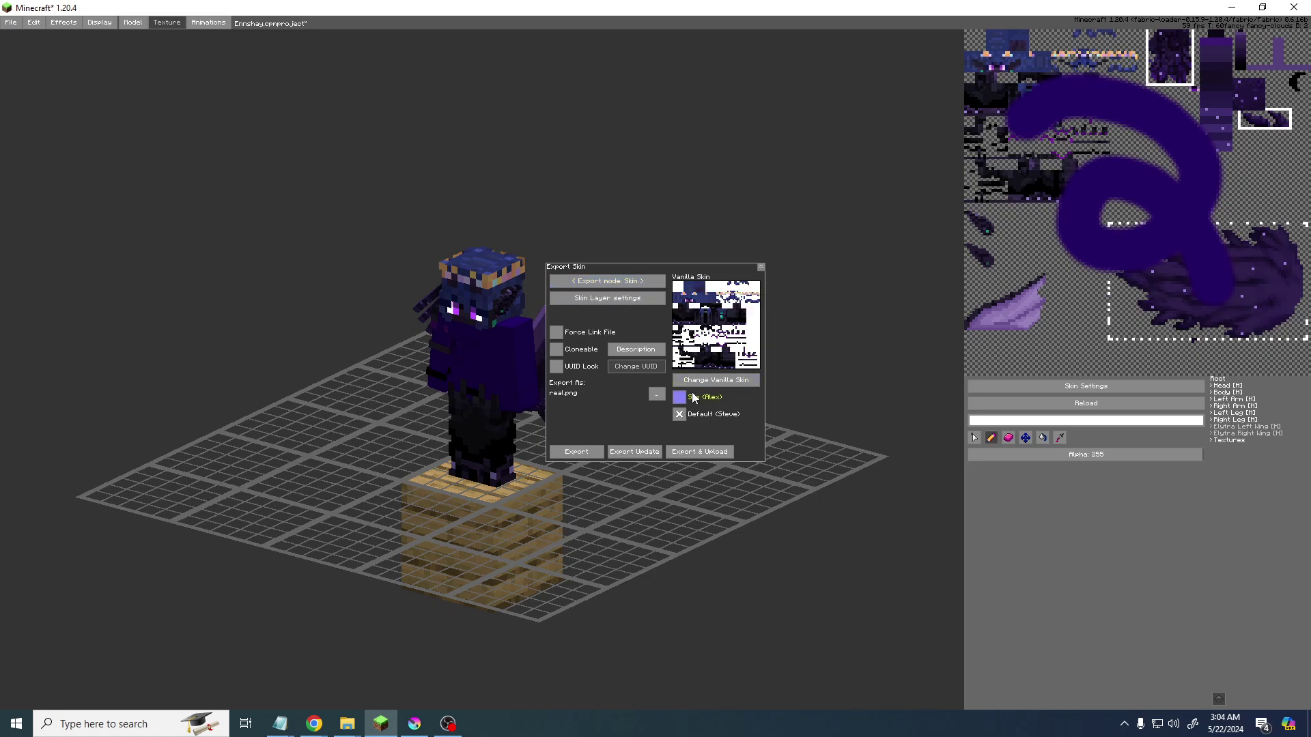
{"action": "left_click", "coordinate": [576, 452]}
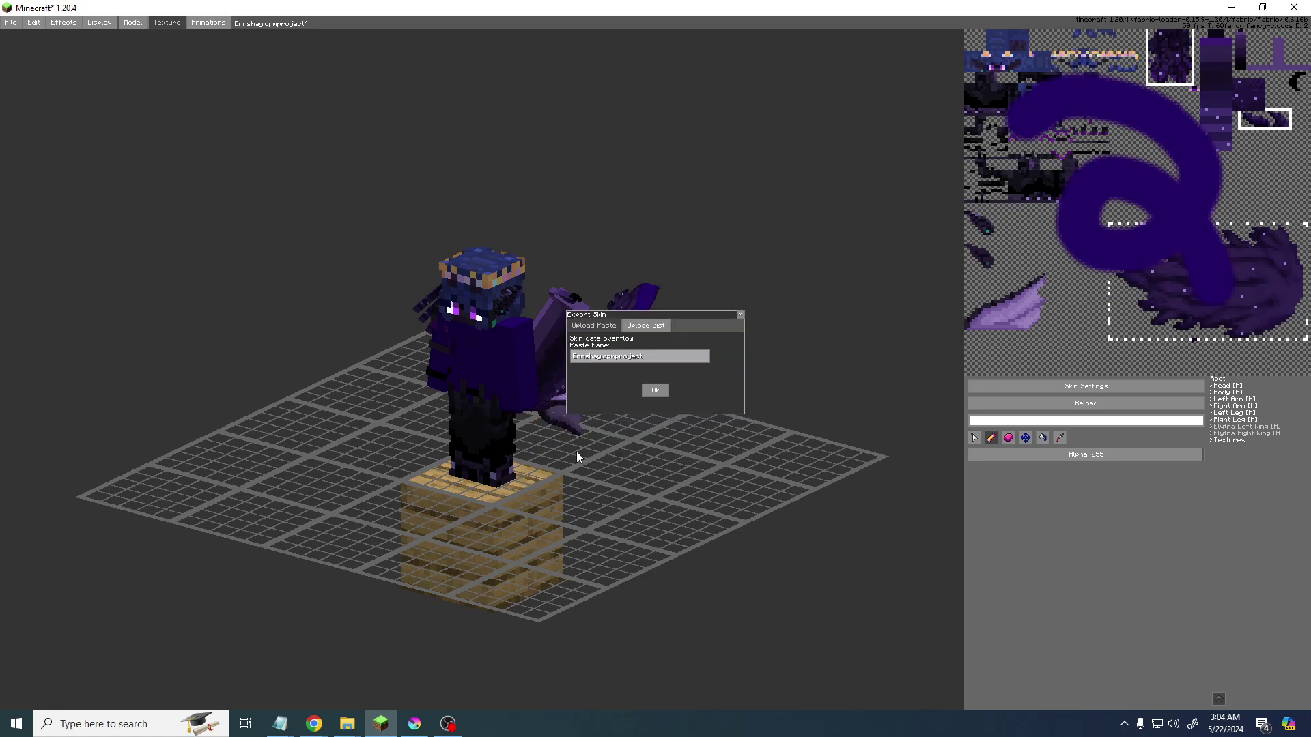
{"action": "left_click", "coordinate": [654, 326]}
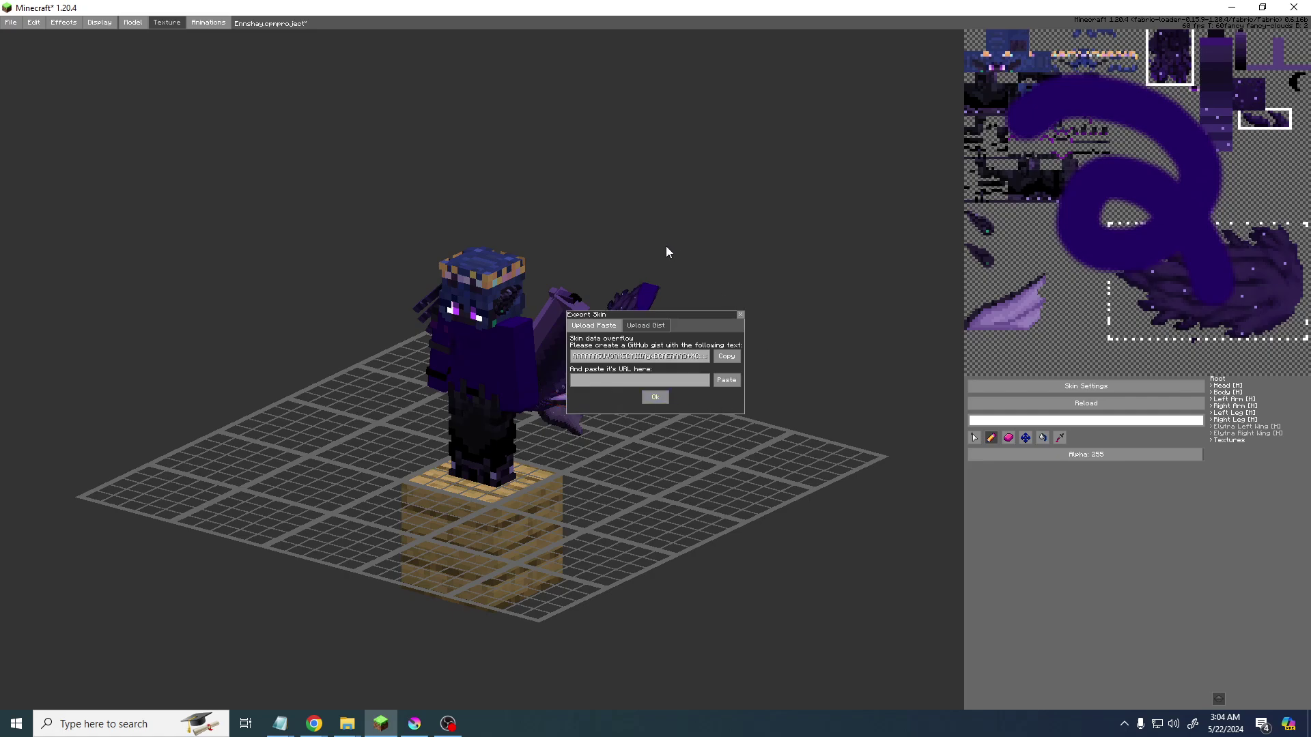
{"action": "left_click", "coordinate": [650, 326]}
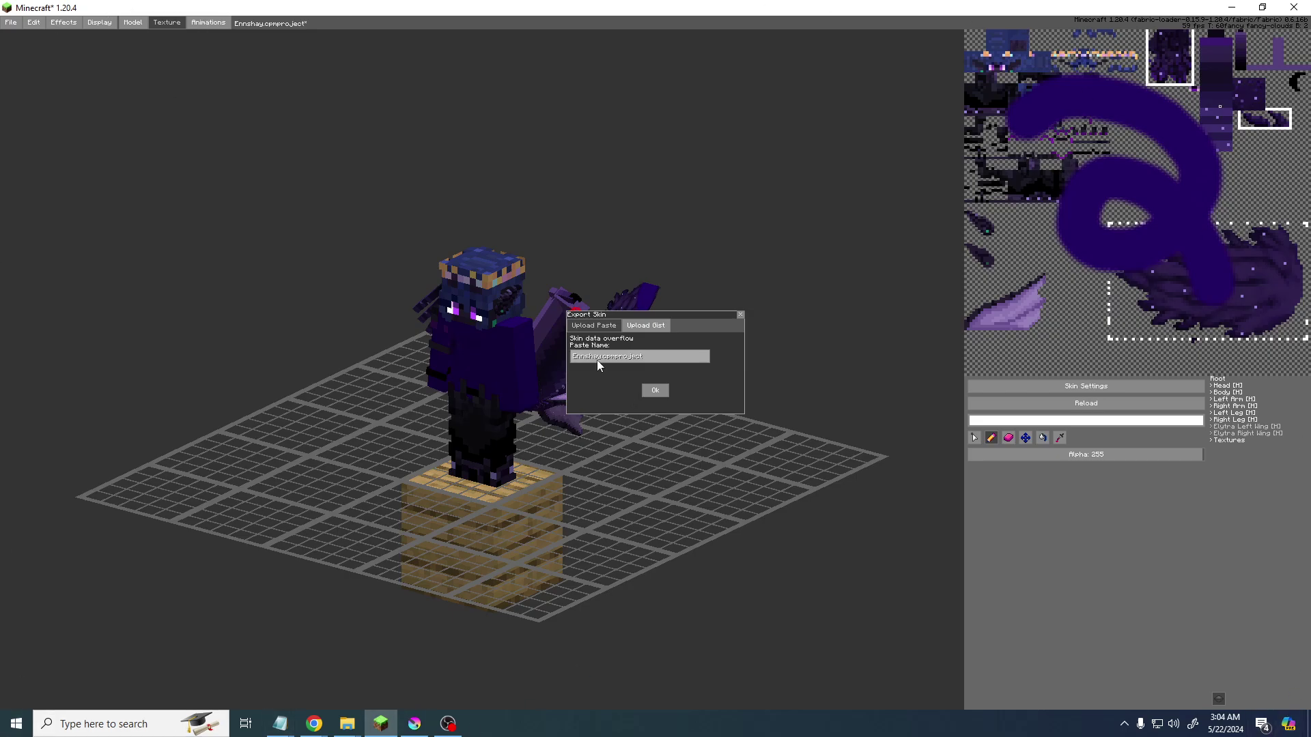
{"action": "left_click", "coordinate": [653, 391]}
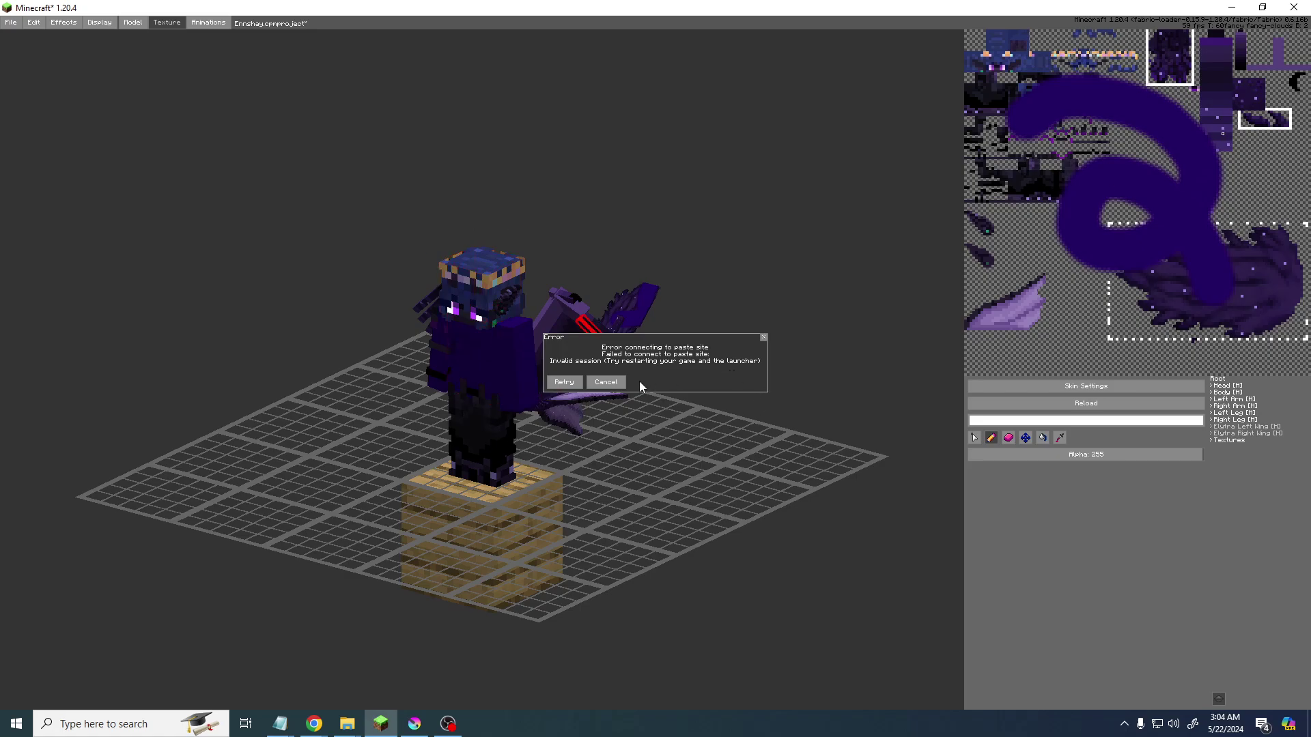
- Dismiss the connection error, retry Export & Upload, and upload the paste named test
{"action": "left_click", "coordinate": [592, 381]}
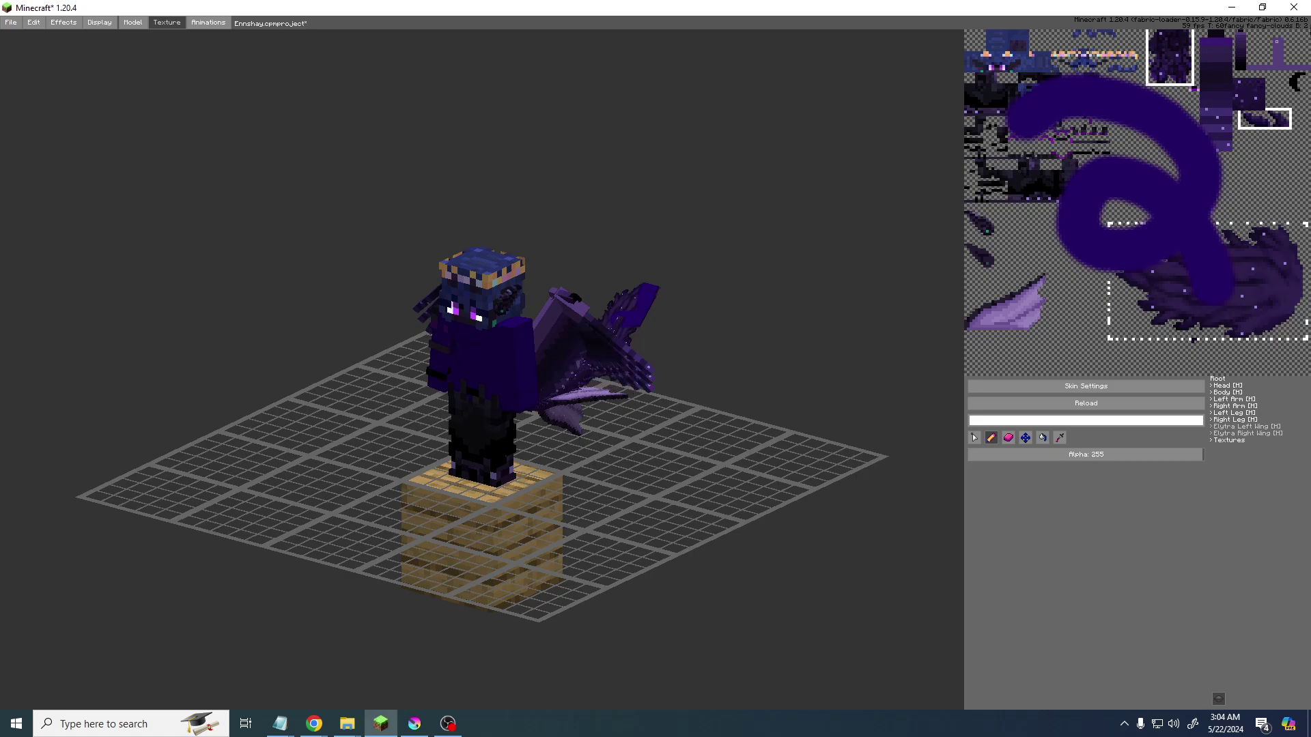
{"action": "left_click", "coordinate": [1303, 6]}
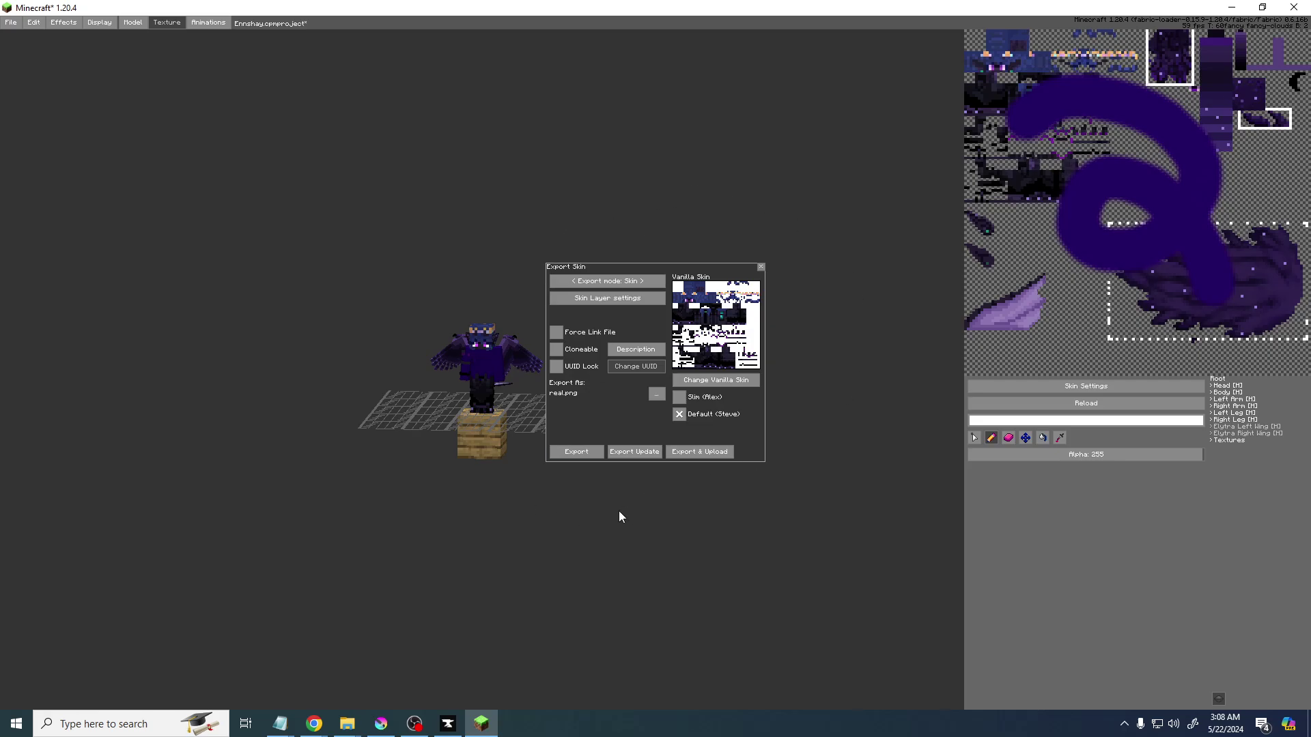
{"action": "left_click", "coordinate": [577, 451]}
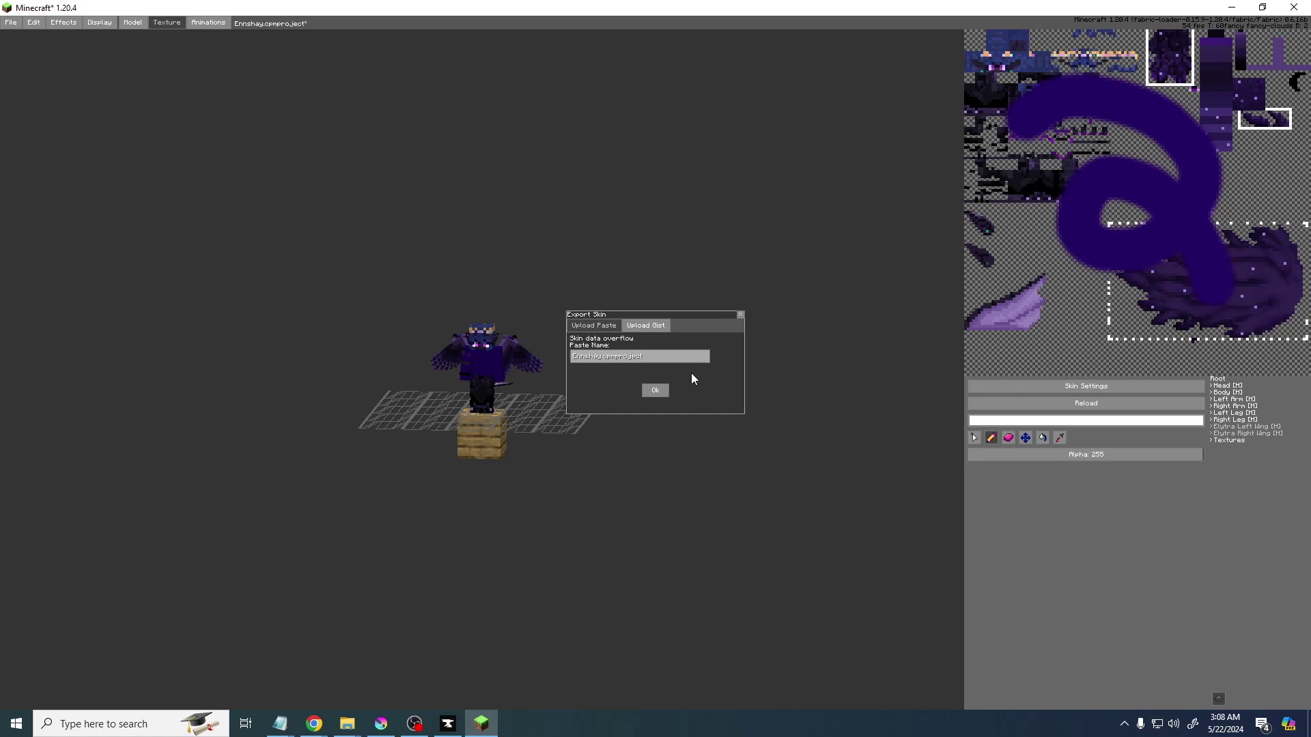
{"action": "left_click", "coordinate": [641, 326]}
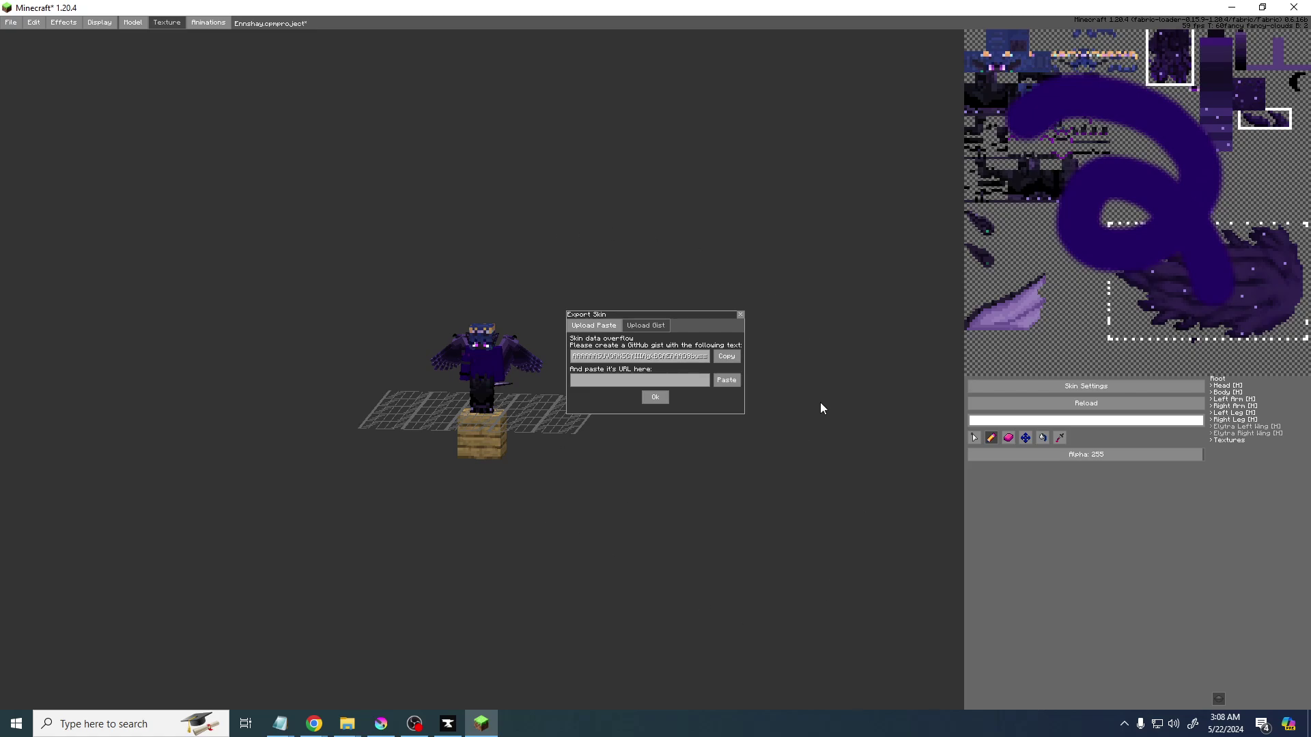
{"action": "left_click", "coordinate": [604, 328]}
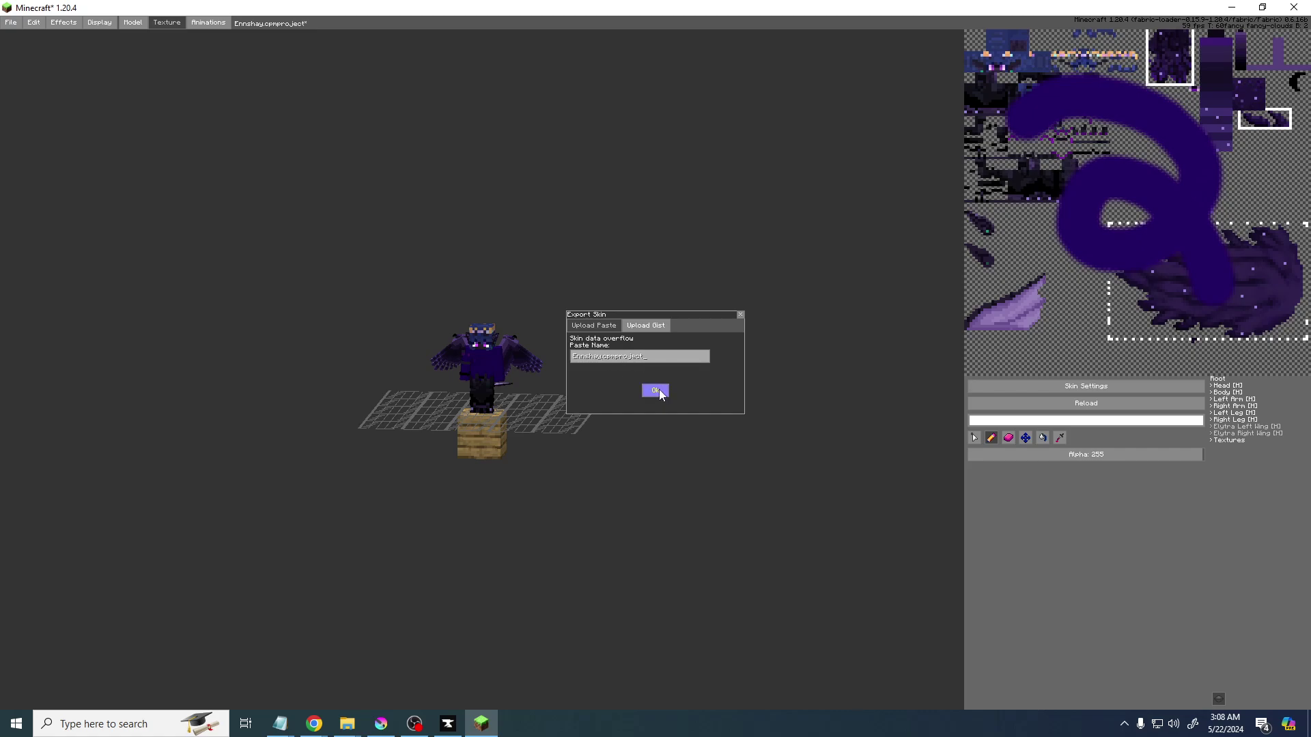
{"action": "key", "text": "ctrl+a"}
{"action": "type", "text": "test"}
{"action": "left_click", "coordinate": [653, 393]}
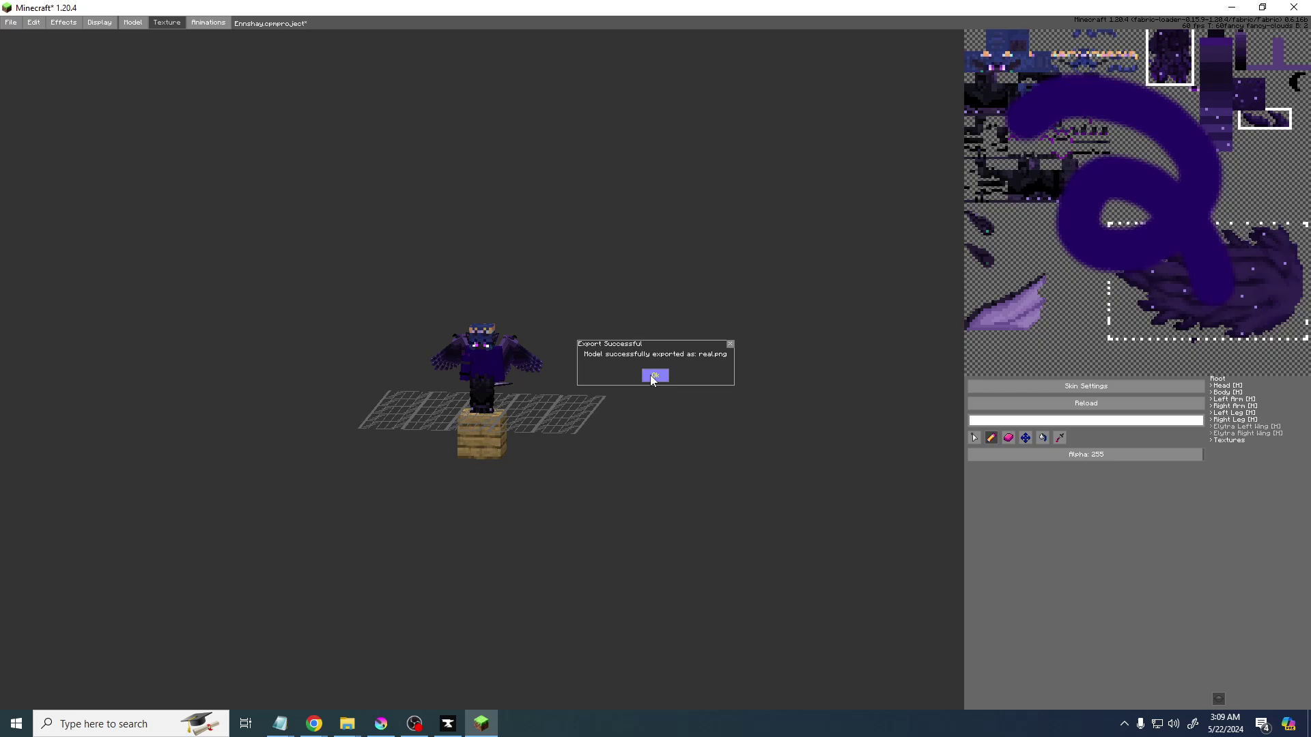
{"action": "left_click", "coordinate": [653, 375]}
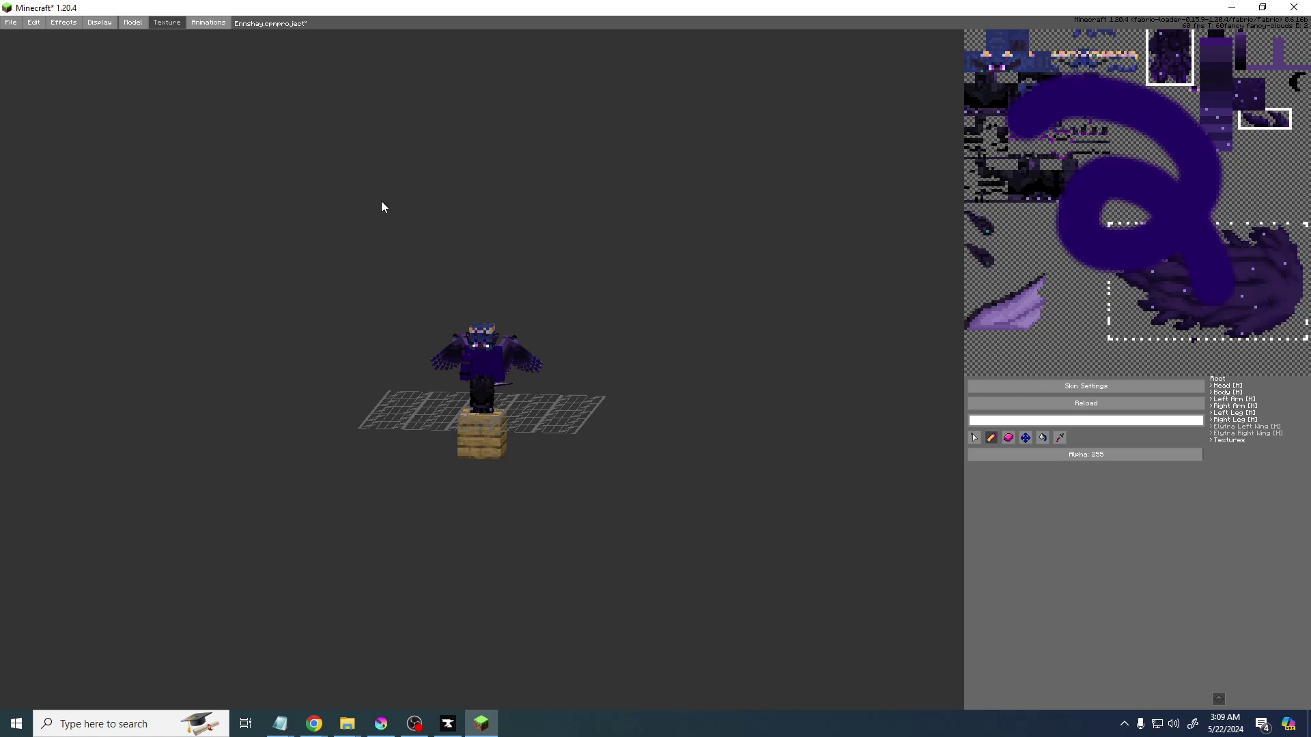
{"action": "left_click", "coordinate": [36, 27]}
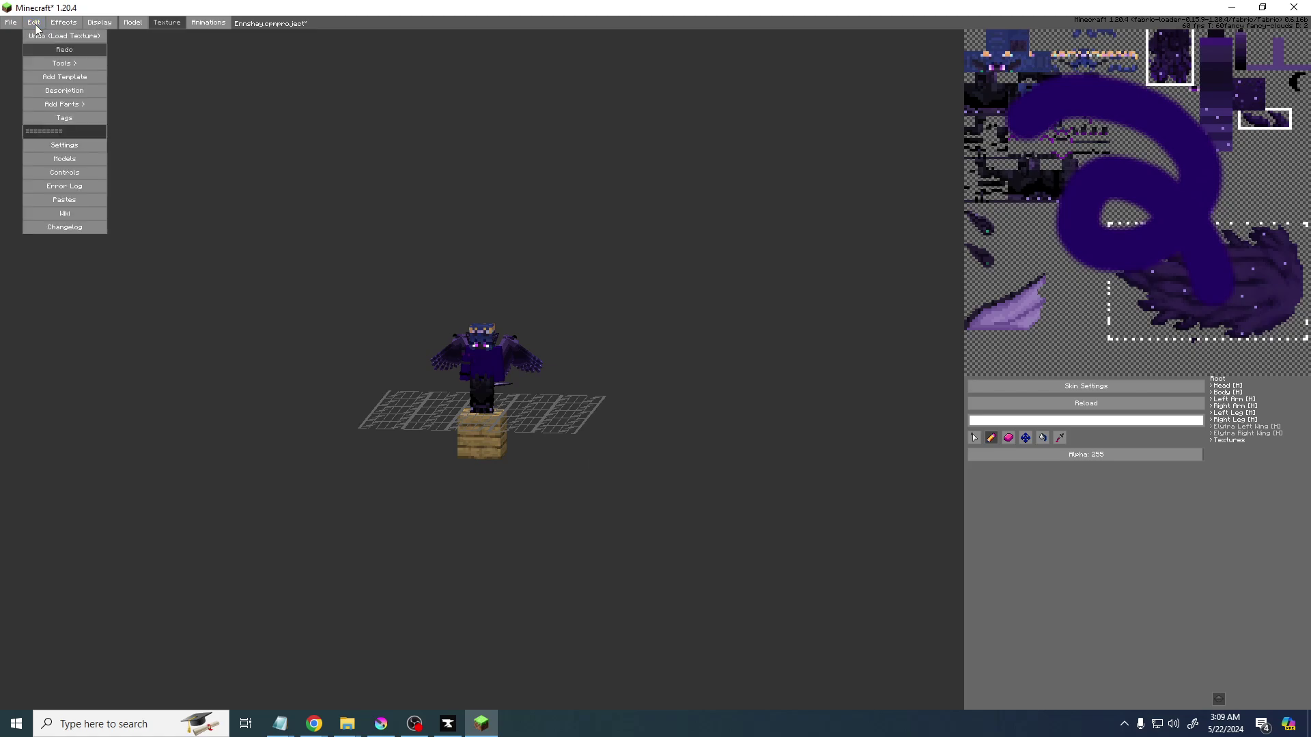
{"action": "left_click", "coordinate": [79, 202]}
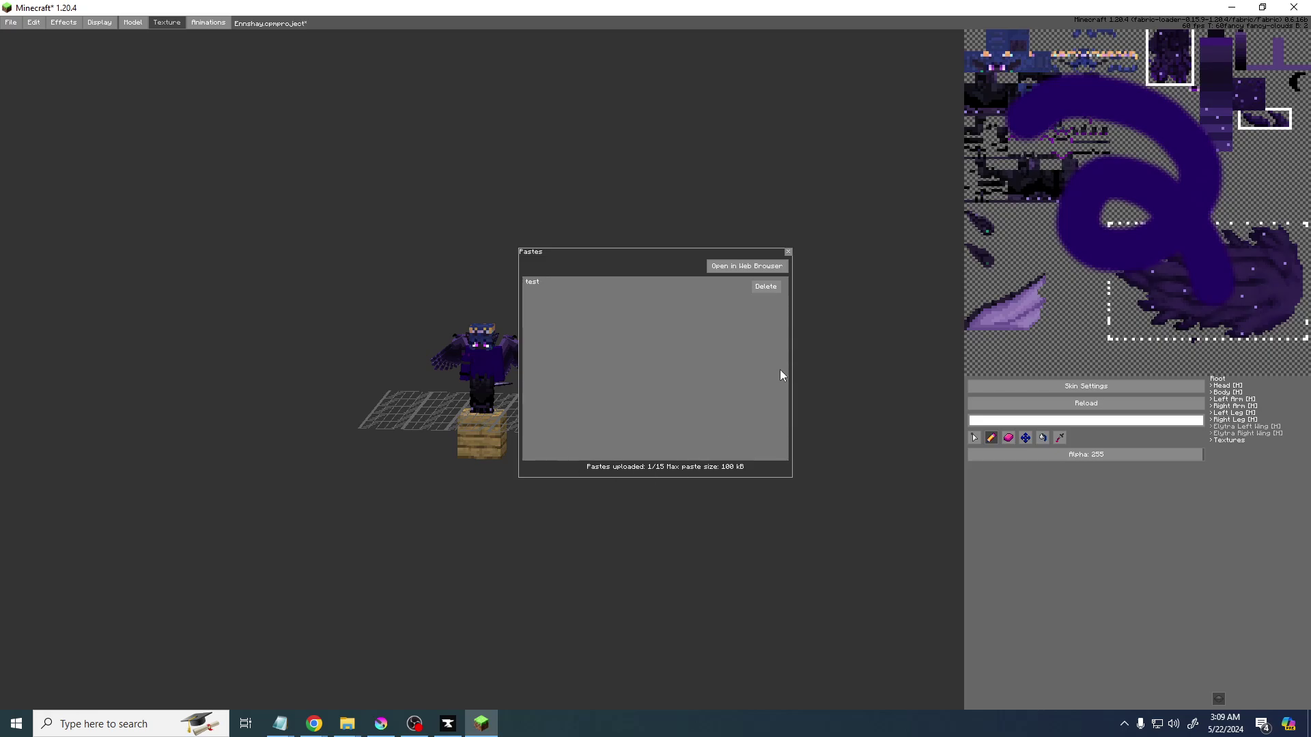
{"action": "left_click", "coordinate": [788, 253]}
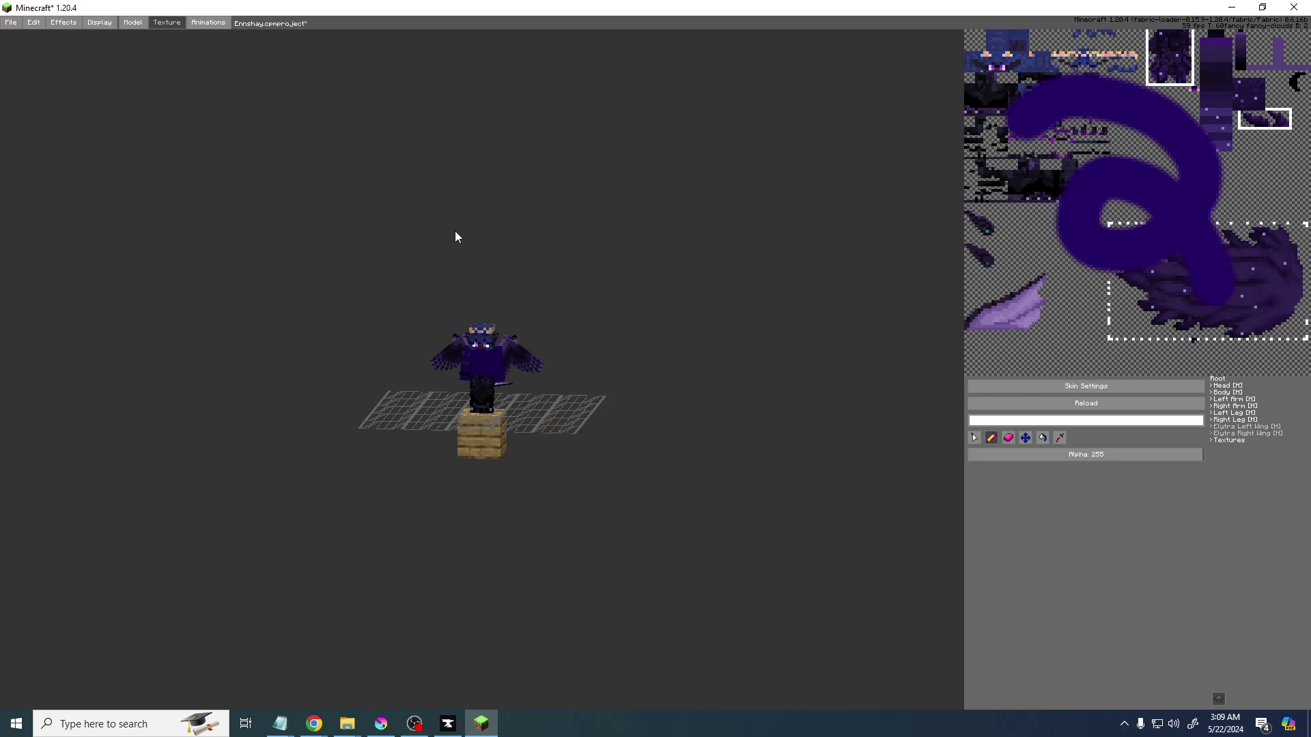
- Undo the purple stroke in Krita, re-save test.png, and reload the clean texture in CPM
{"action": "left_click", "coordinate": [11, 22]}
{"action": "left_click", "coordinate": [381, 723]}
{"action": "key", "text": "ctrl+z"}
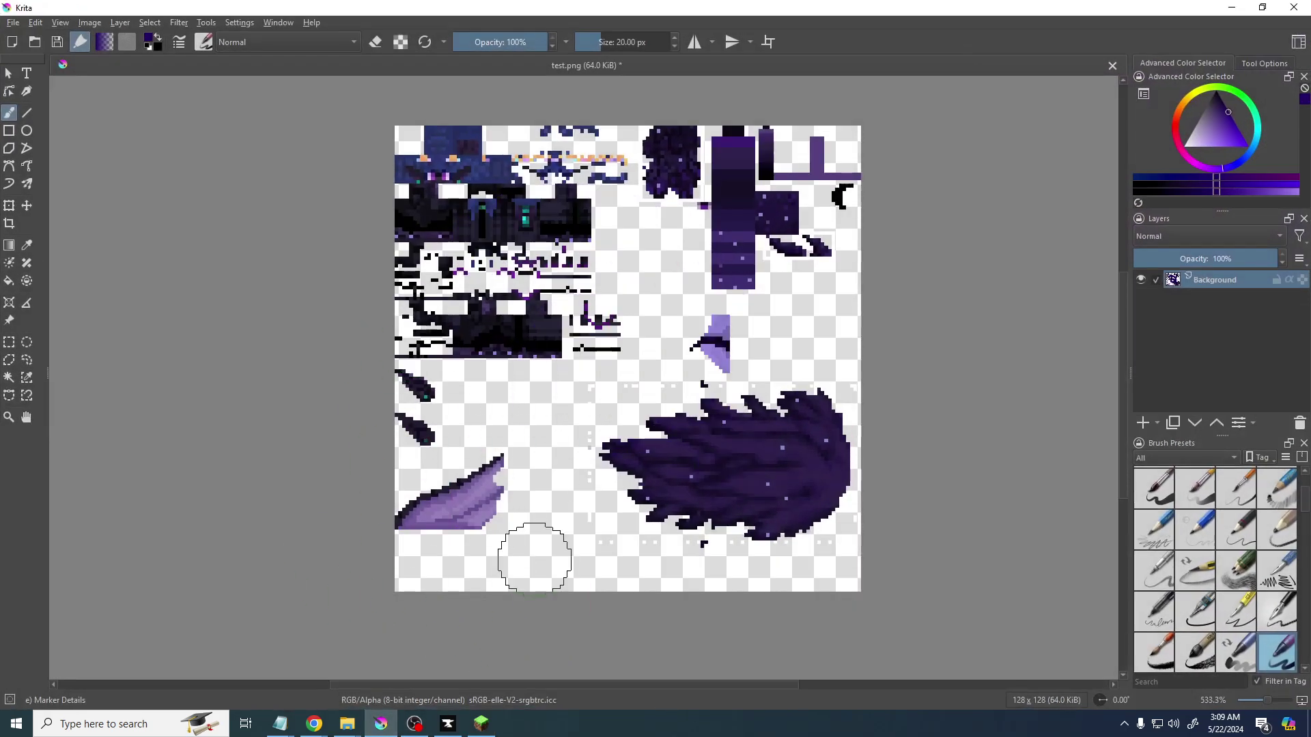
{"action": "key", "text": "ctrl+s"}
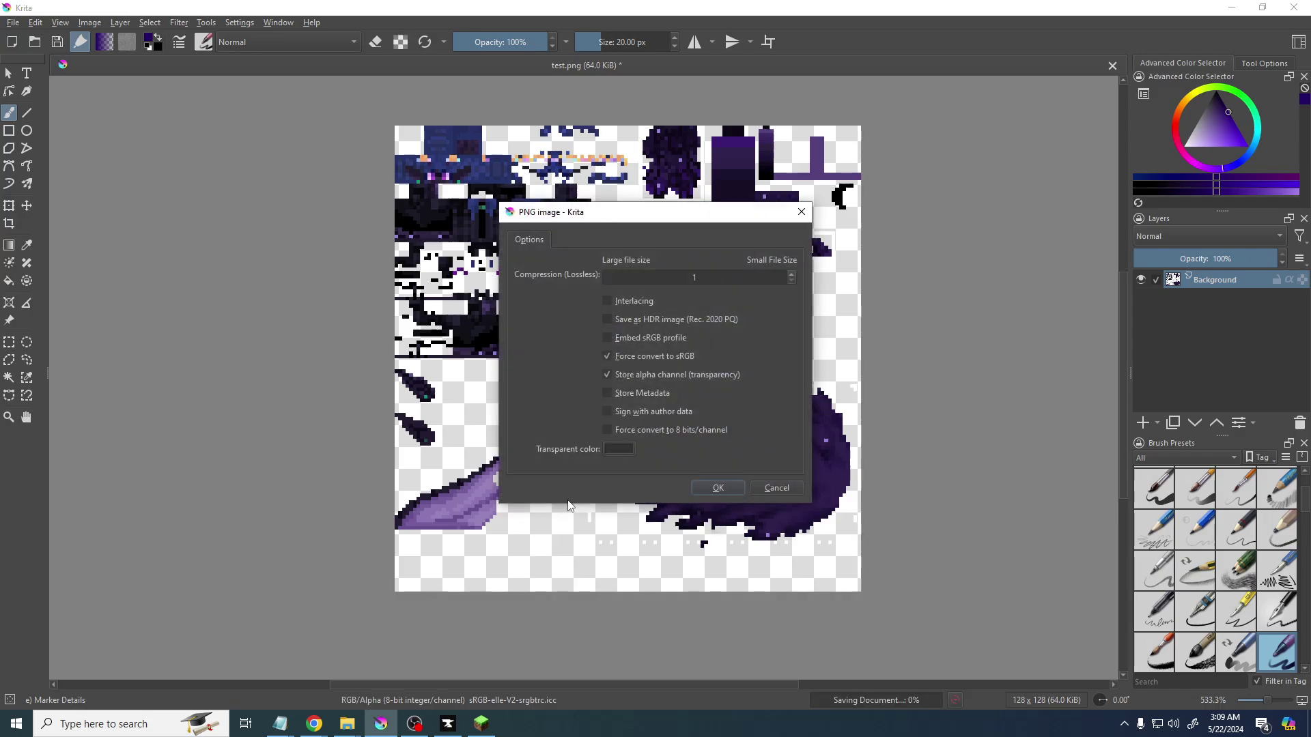
{"action": "left_click", "coordinate": [717, 488]}
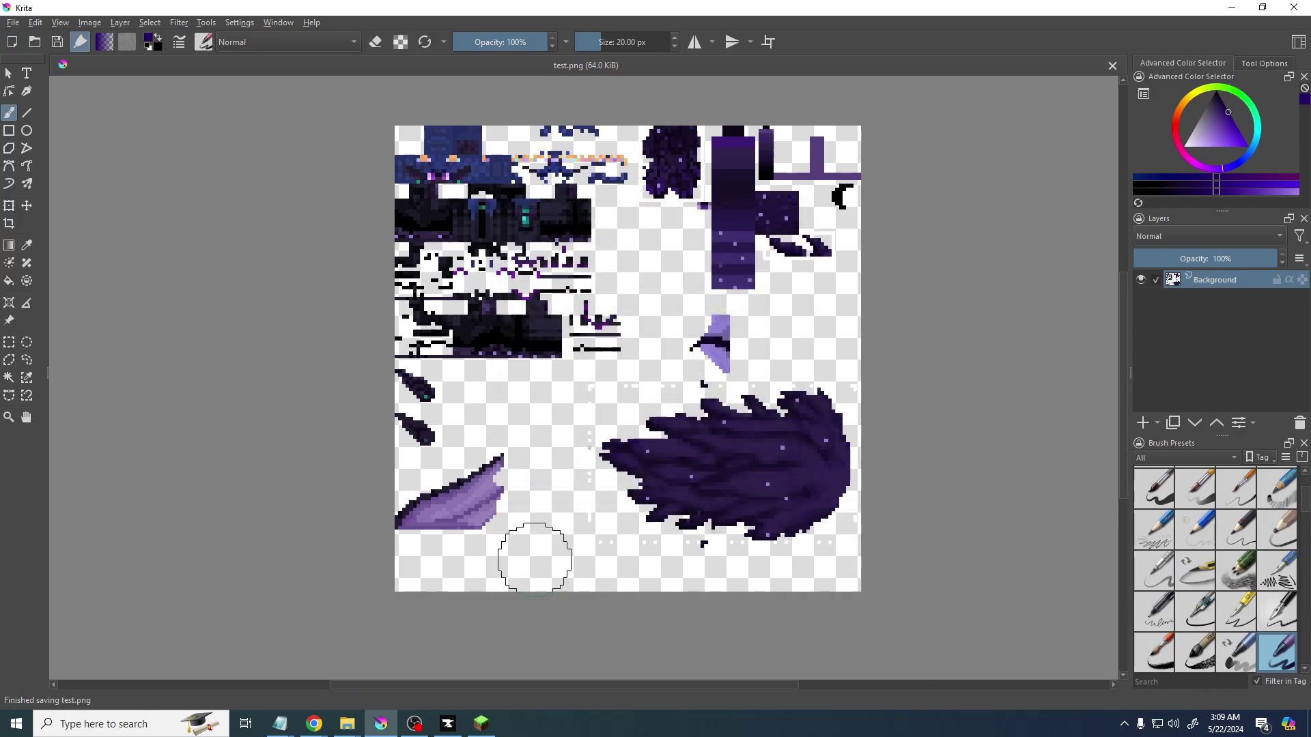
{"action": "left_click", "coordinate": [1230, 8]}
{"action": "left_click", "coordinate": [1086, 403]}
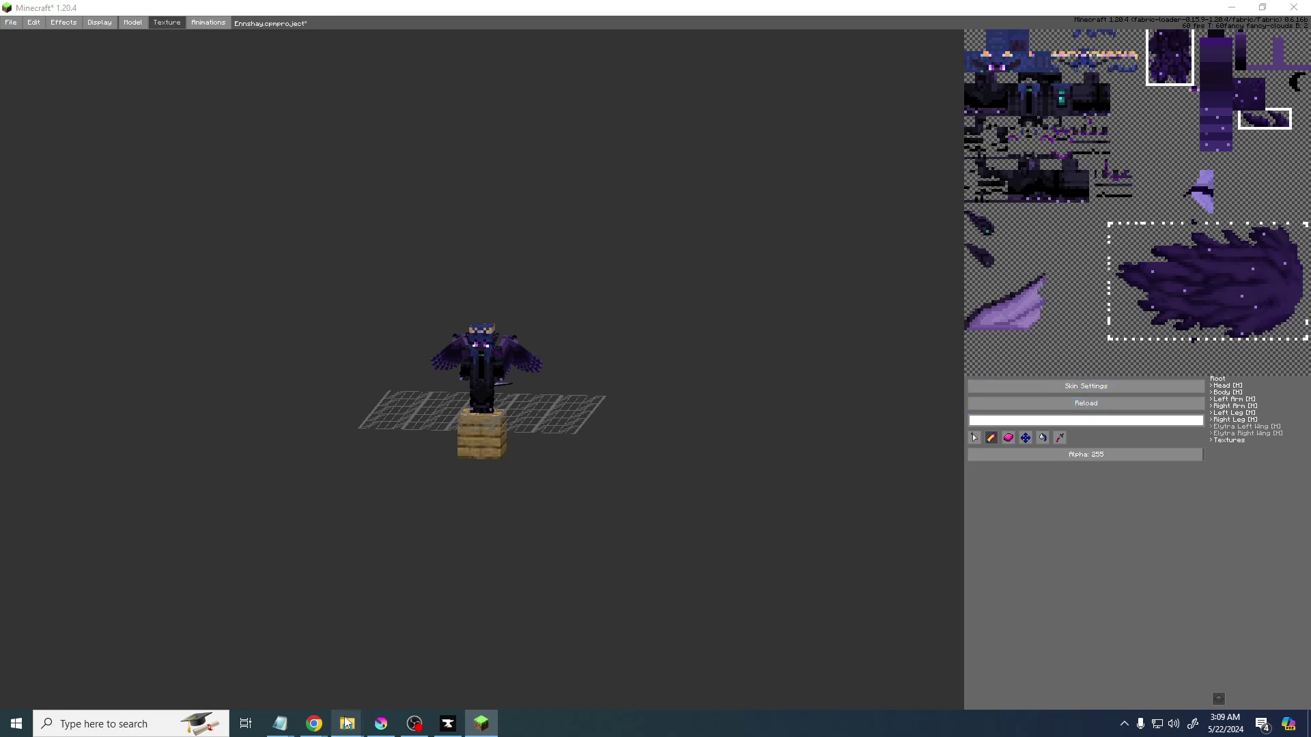
- Open real.png from the CPM Test folder in Photos, zoom in on the skin, then close Photos
{"action": "mouse_move", "coordinate": [347, 721]}
{"action": "left_click", "coordinate": [300, 655]}
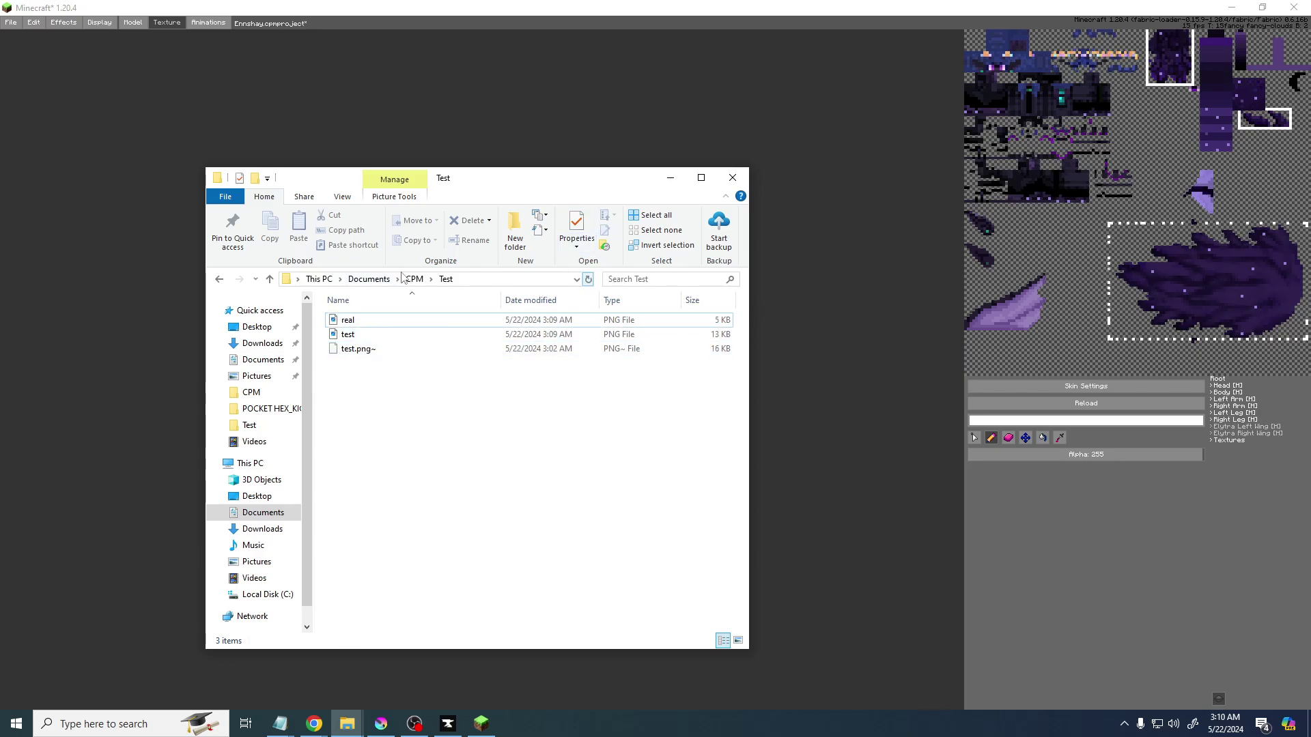
{"action": "double_click", "coordinate": [366, 321]}
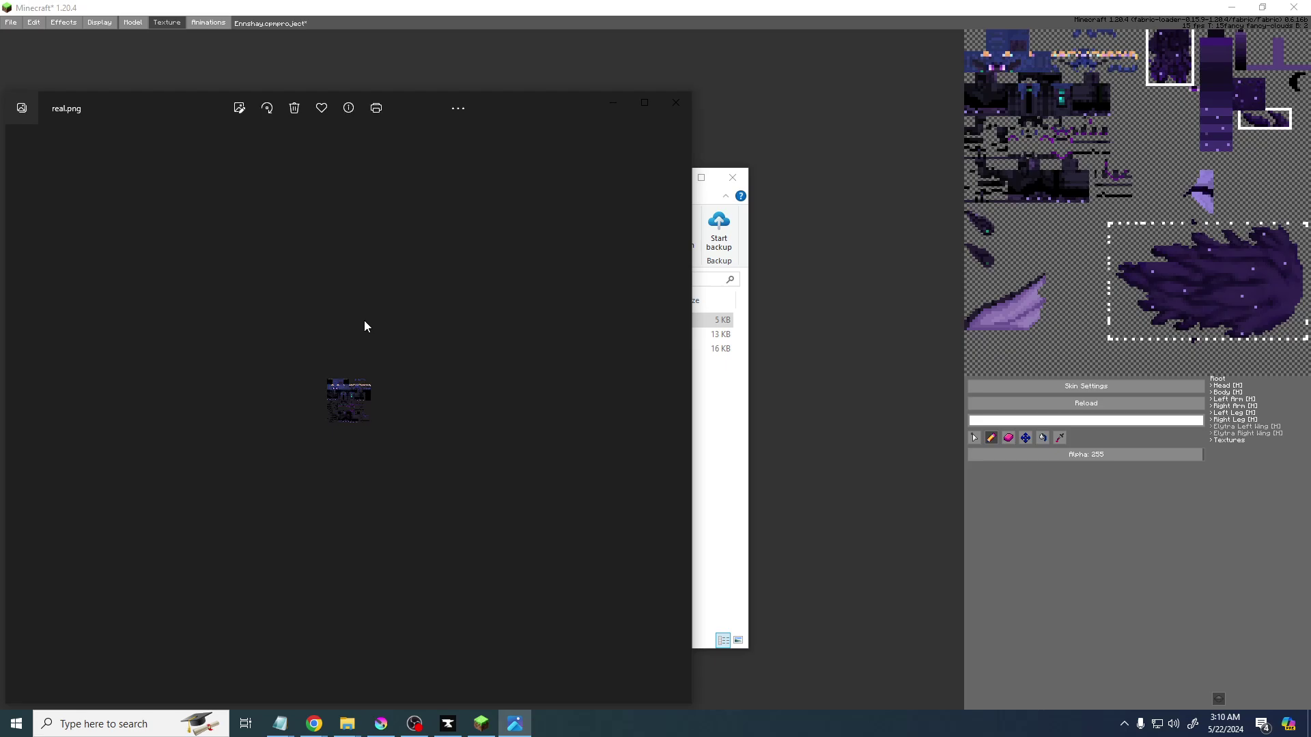
{"action": "scroll", "coordinate": [341, 359], "scroll_direction": "up", "scroll_amount": 5}
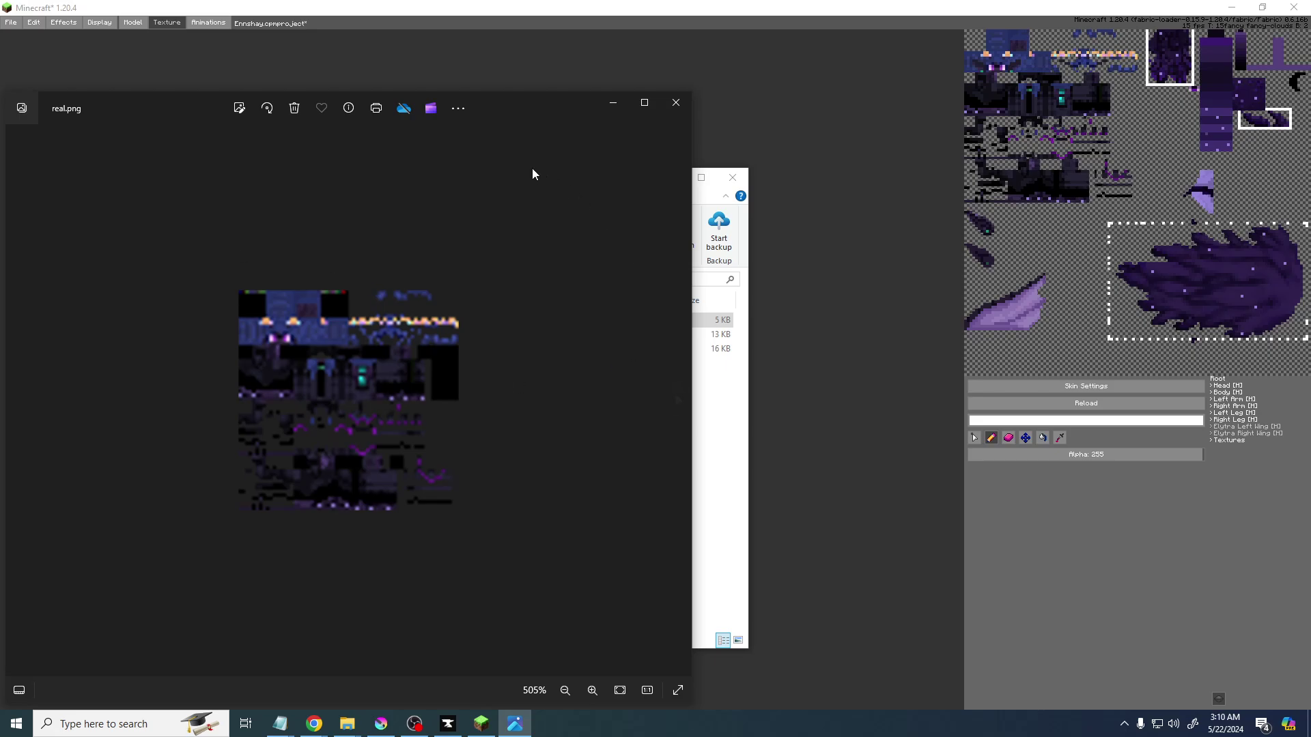
{"action": "left_click", "coordinate": [683, 103]}
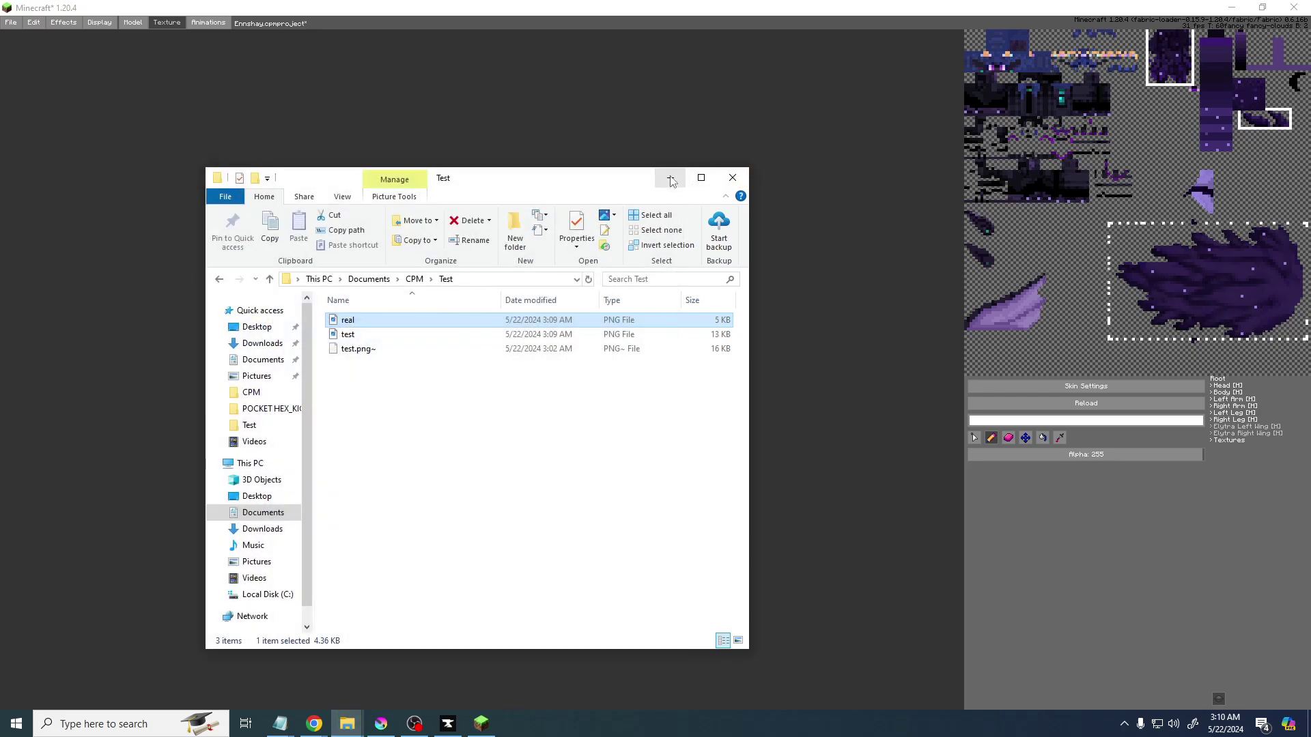
- Minimize File Explorer and reopen the Export Skin dialog with File > Export
{"action": "left_click", "coordinate": [670, 179]}
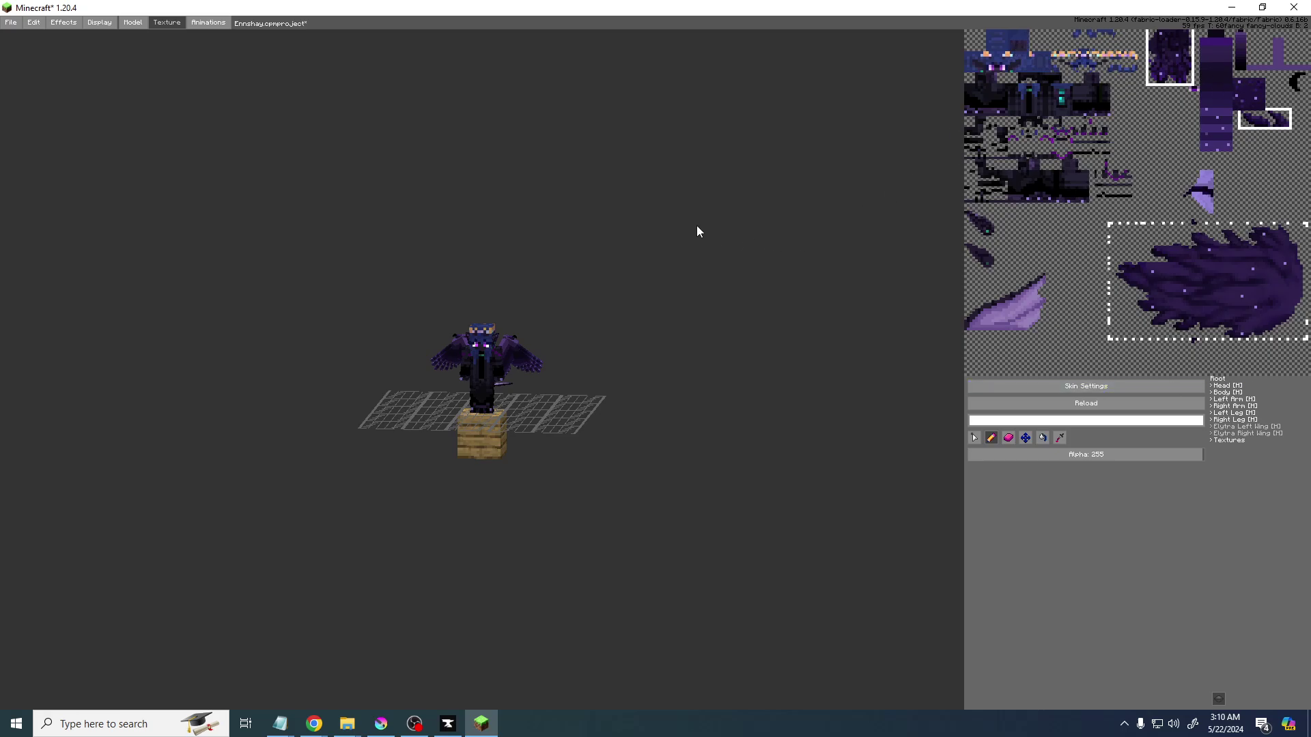
{"action": "left_click", "coordinate": [11, 23]}
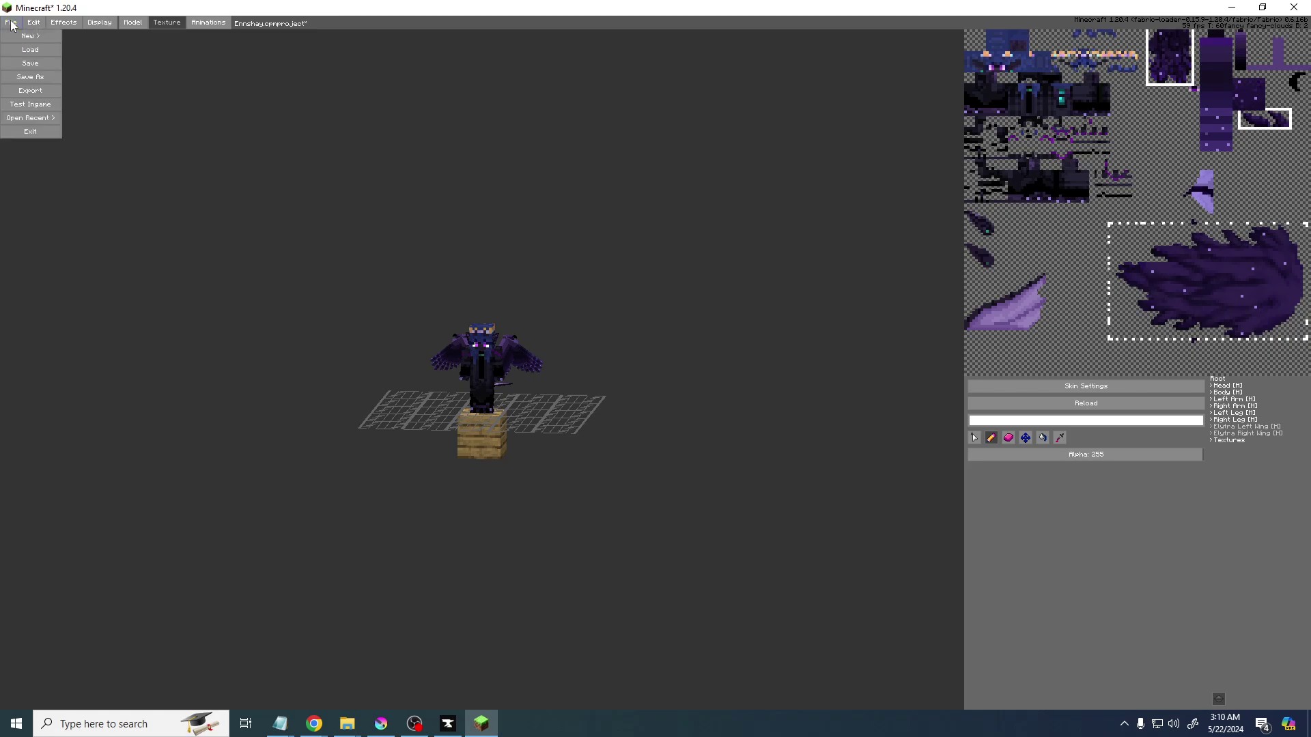
{"action": "left_click", "coordinate": [34, 91]}
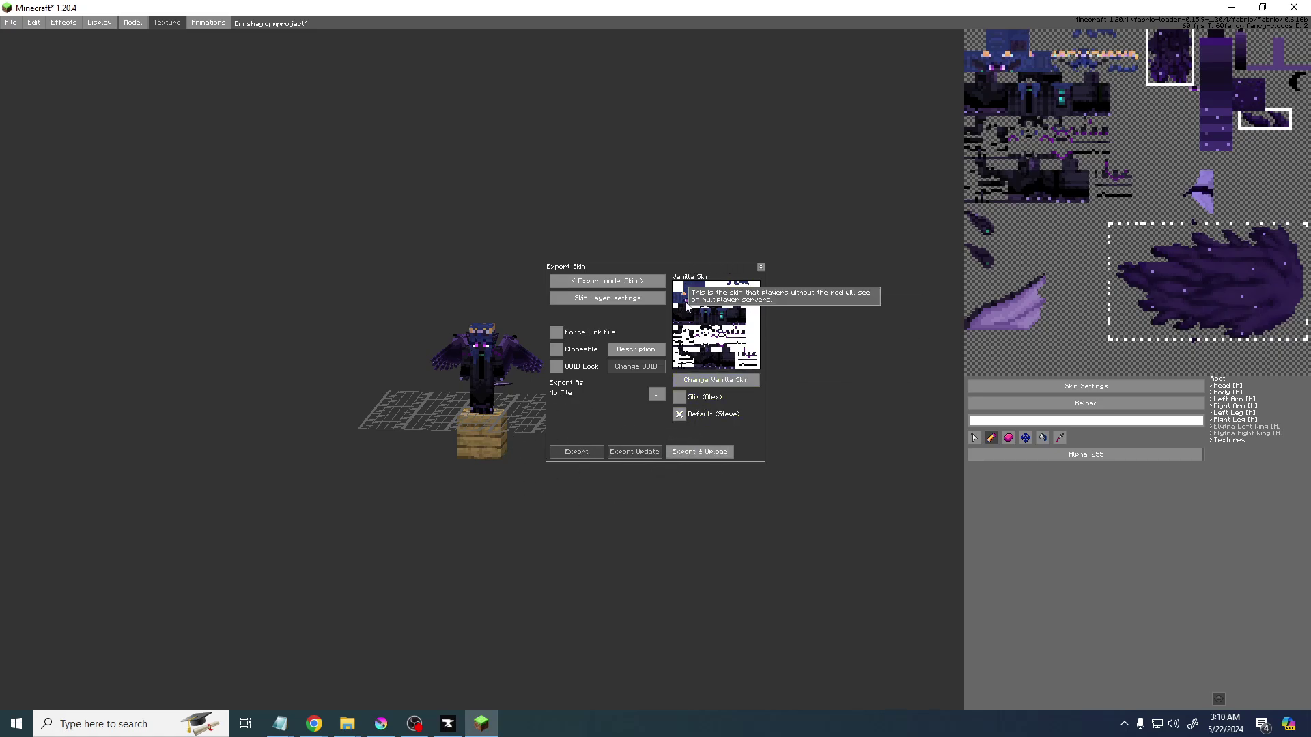
- Pick real.png from Documents\CPM\Test, add it to the skin list, and select it as vanilla skin
{"action": "left_click", "coordinate": [722, 380]}
{"action": "left_click", "coordinate": [617, 286]}
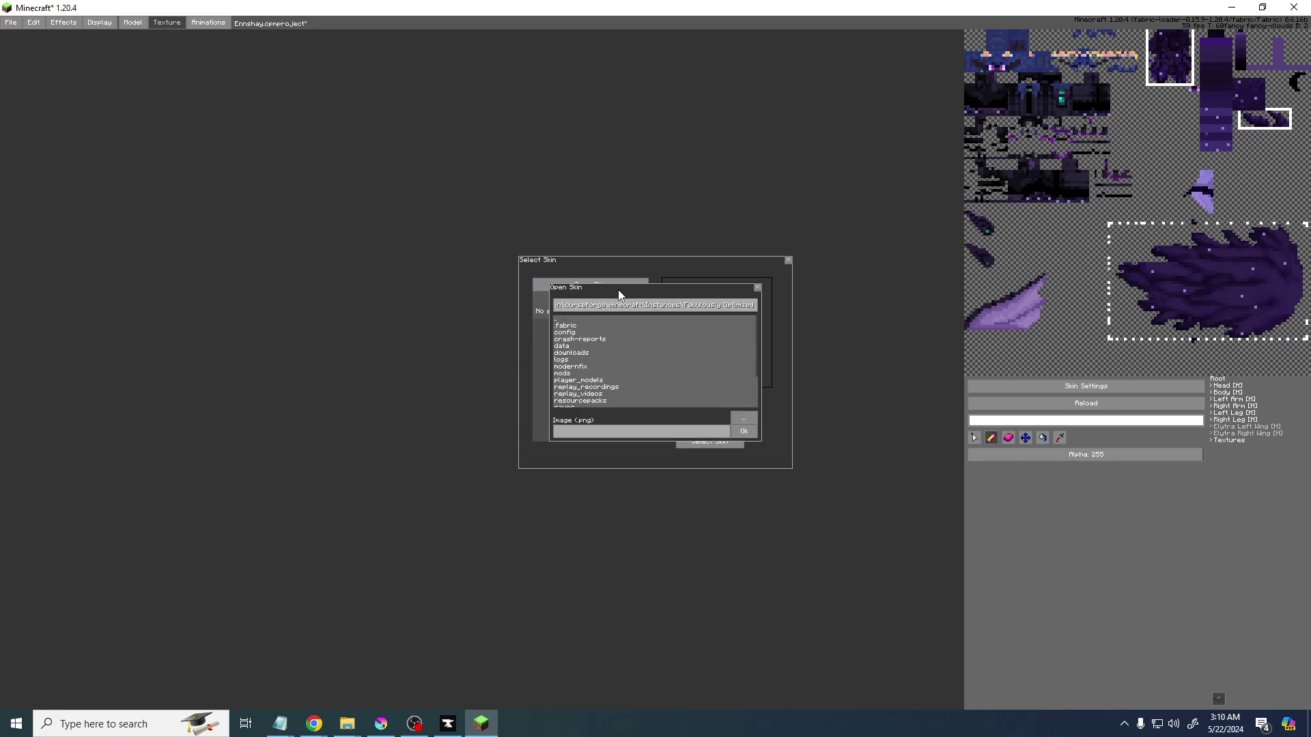
{"action": "left_click", "coordinate": [744, 418]}
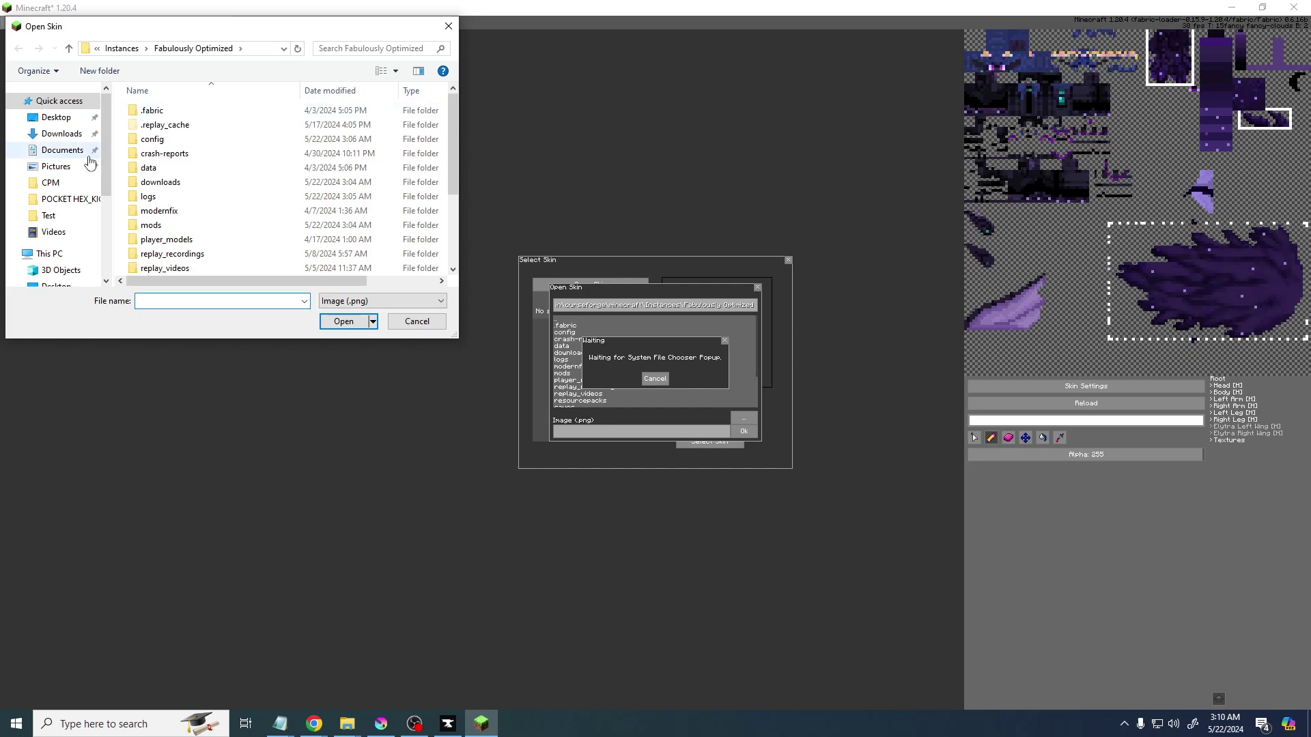
{"action": "left_click", "coordinate": [50, 182]}
{"action": "double_click", "coordinate": [176, 131]}
{"action": "left_click", "coordinate": [243, 122]}
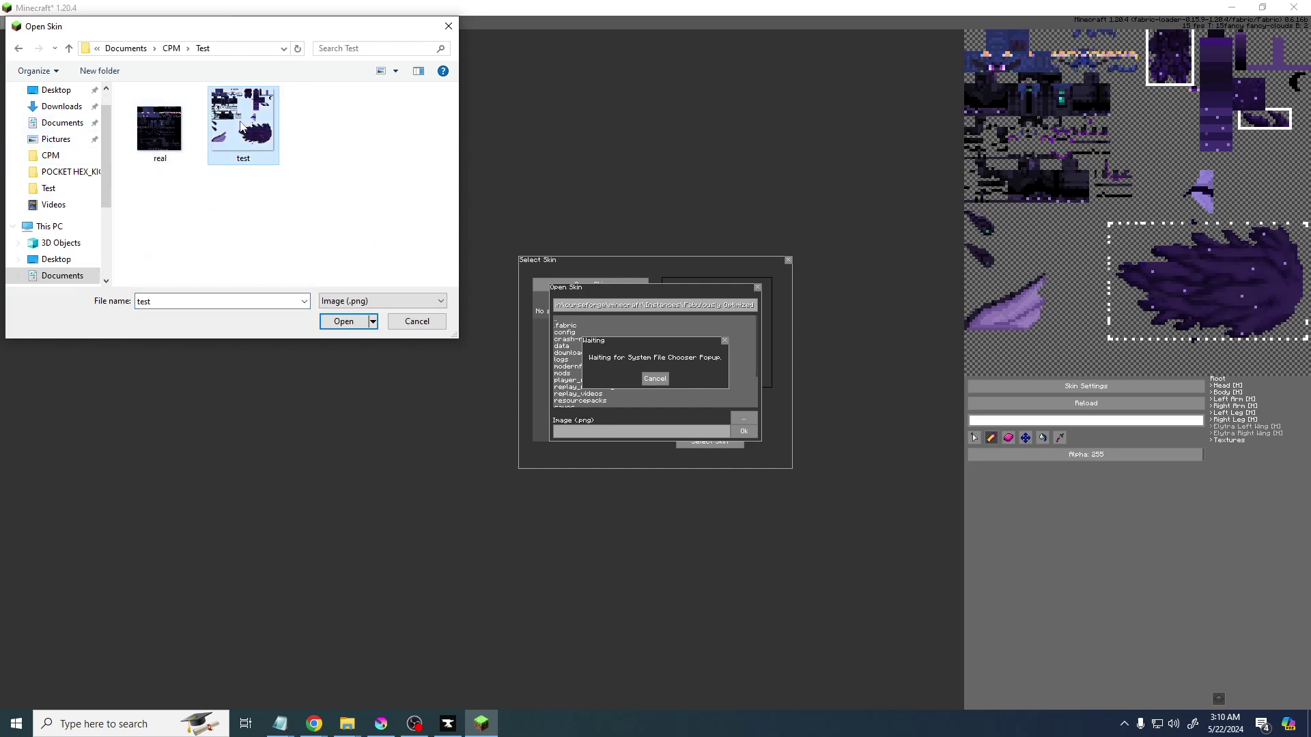
{"action": "left_click", "coordinate": [160, 128]}
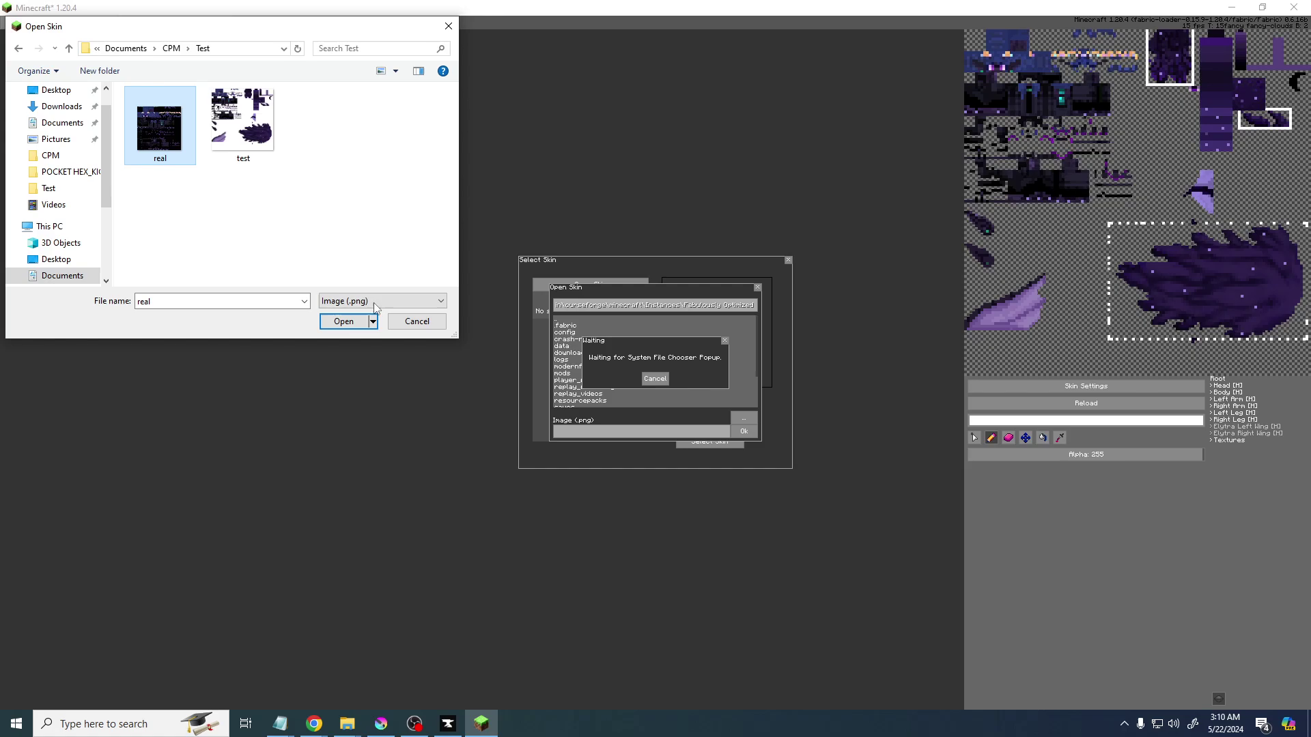
{"action": "left_click", "coordinate": [352, 320]}
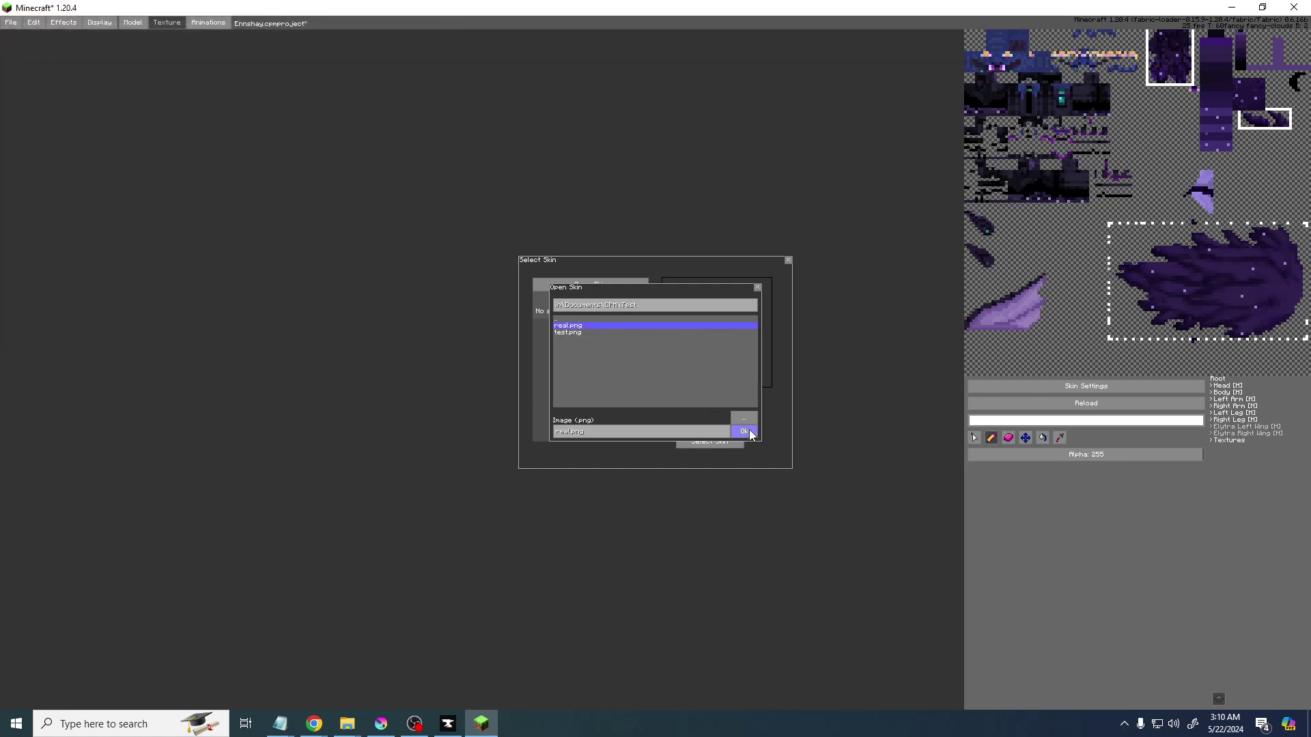
{"action": "left_click", "coordinate": [746, 431]}
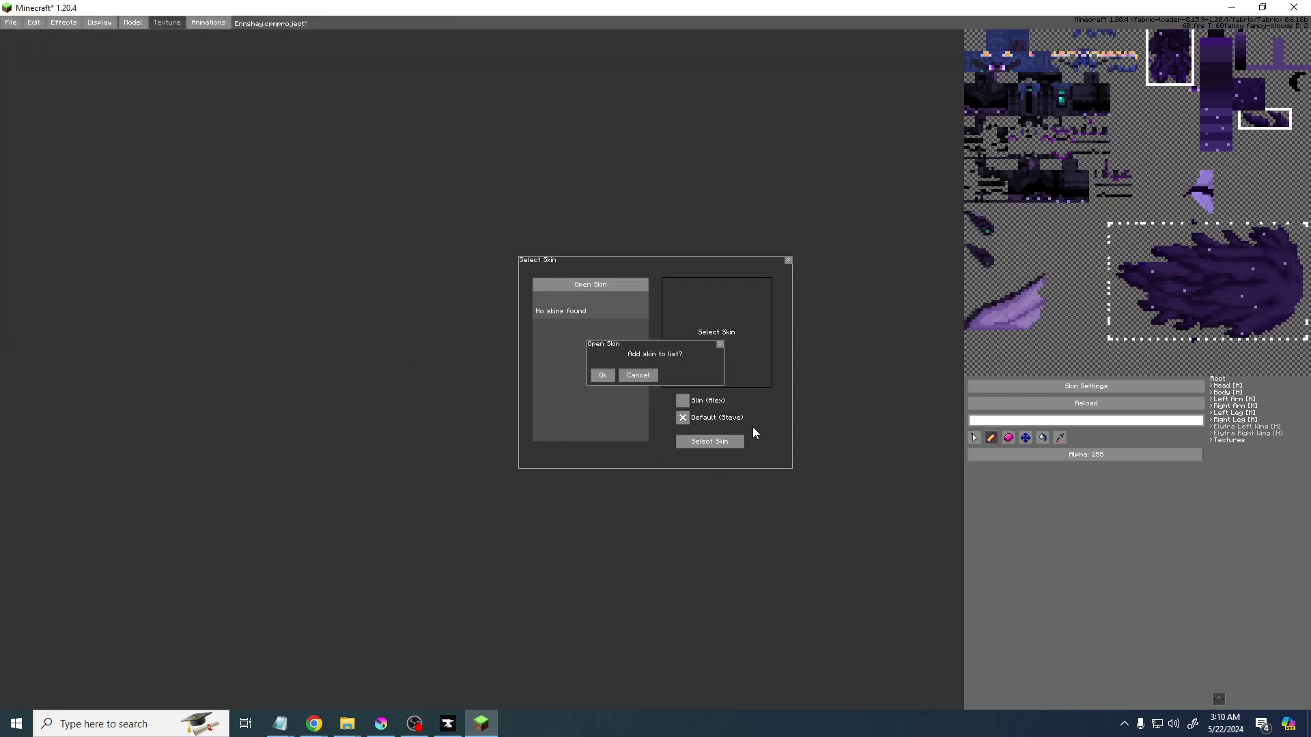
{"action": "left_click", "coordinate": [600, 375]}
{"action": "left_click", "coordinate": [714, 442]}
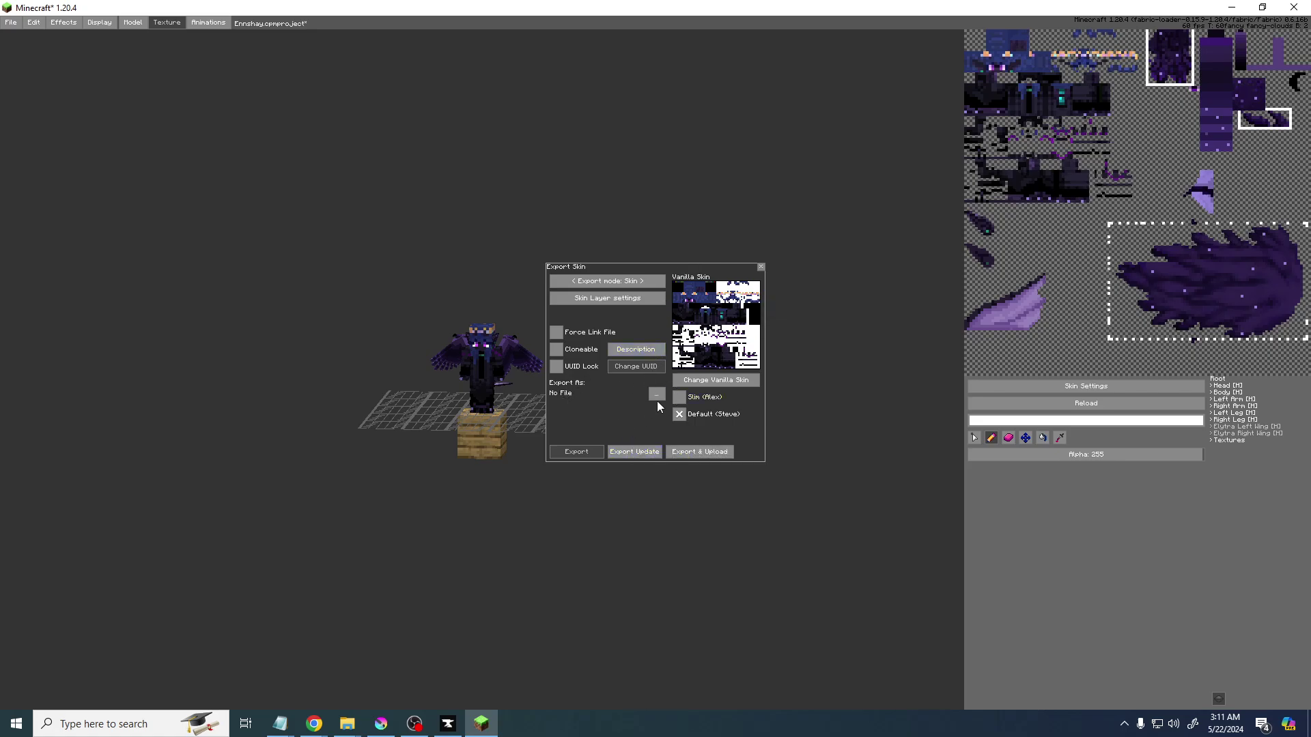
- Run Export Update with the real.png skin and acknowledge the Export Successful message
{"action": "left_click", "coordinate": [647, 451]}
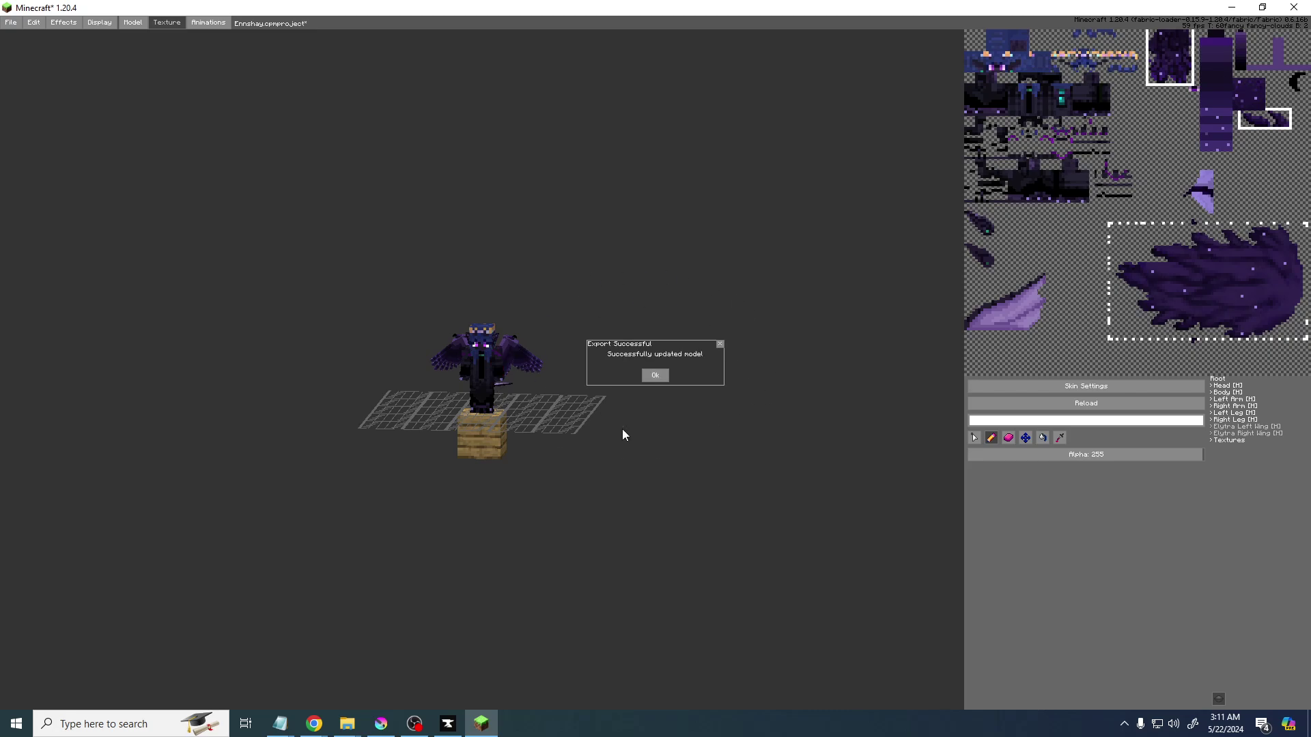
{"action": "left_click", "coordinate": [656, 376]}
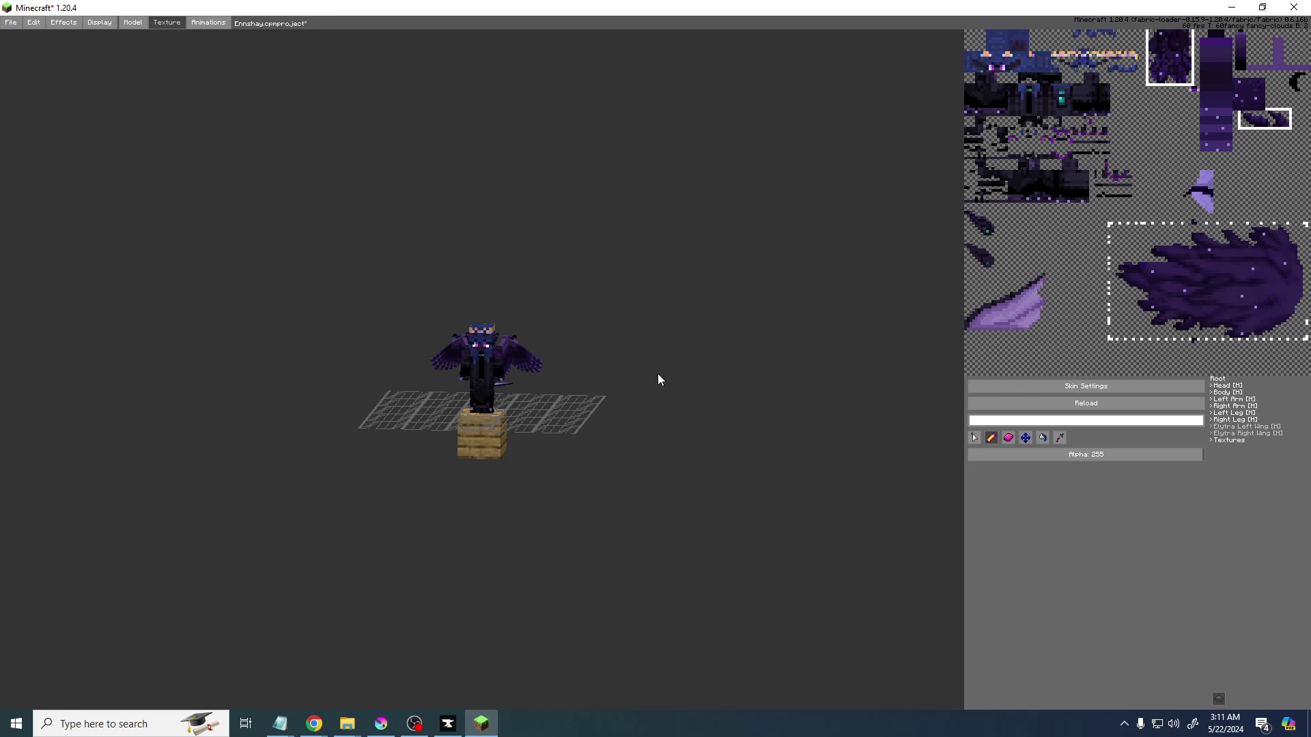
{"action": "left_click", "coordinate": [21, 28]}
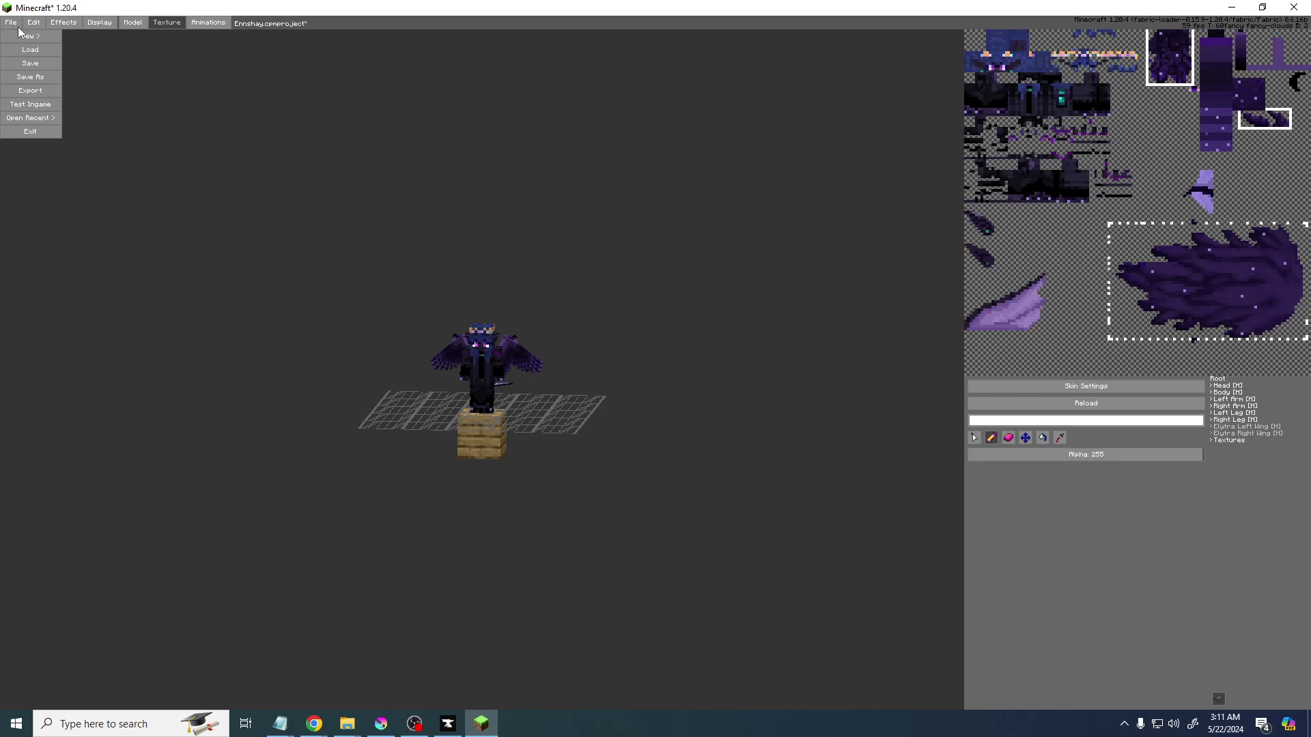
{"action": "left_click", "coordinate": [31, 93]}
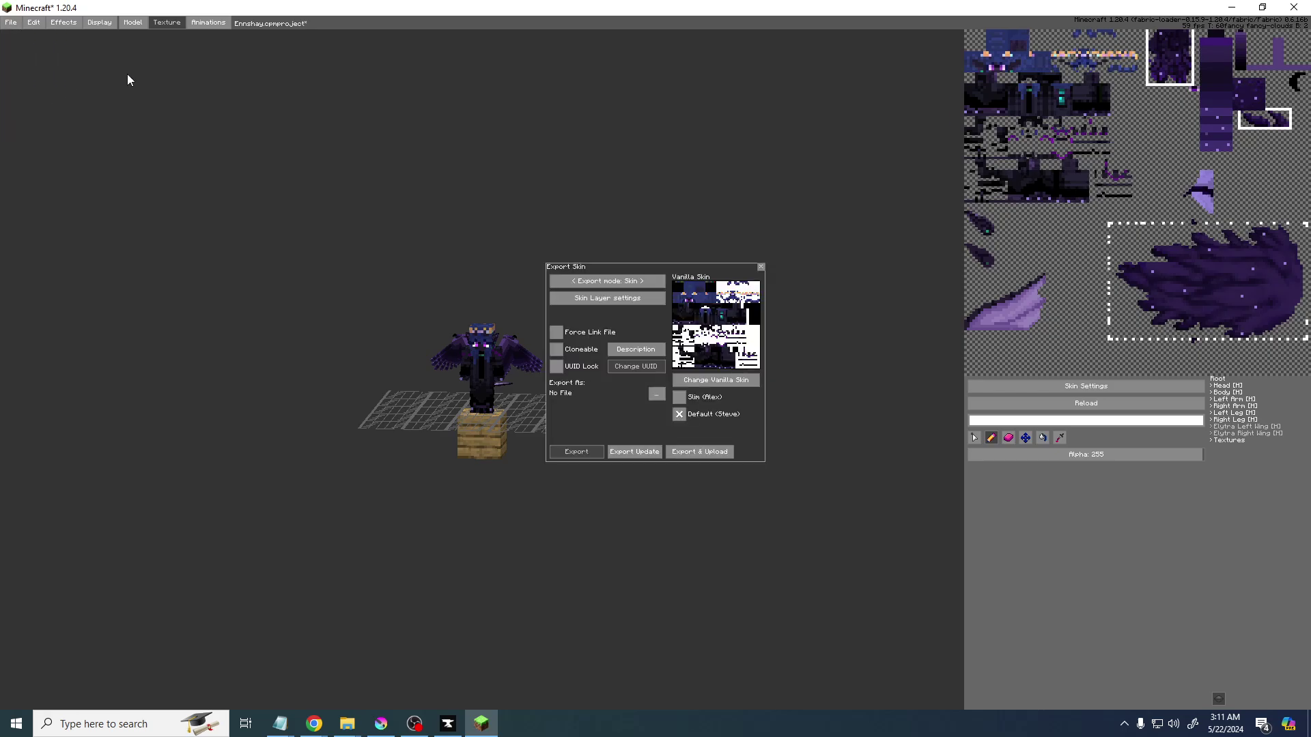
{"action": "left_click", "coordinate": [687, 454]}
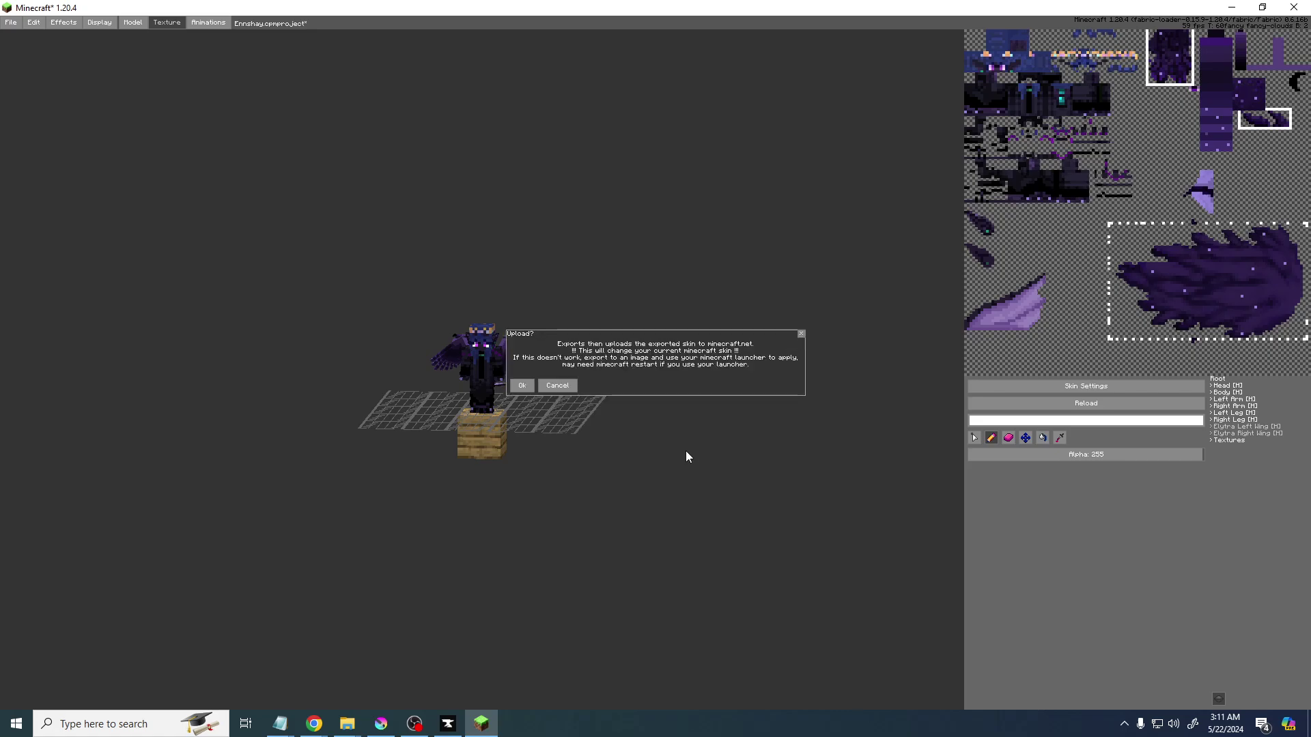
{"action": "left_click", "coordinate": [573, 386]}
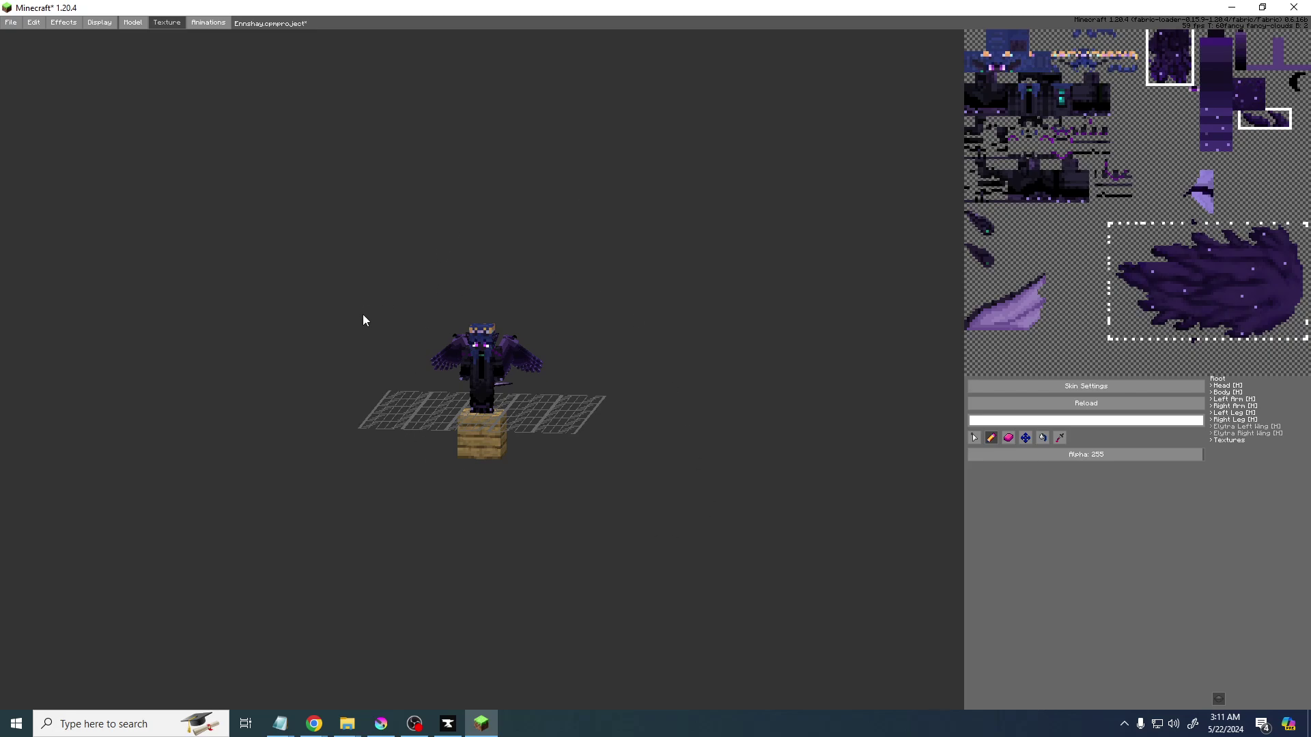
{"action": "left_click", "coordinate": [347, 724]}
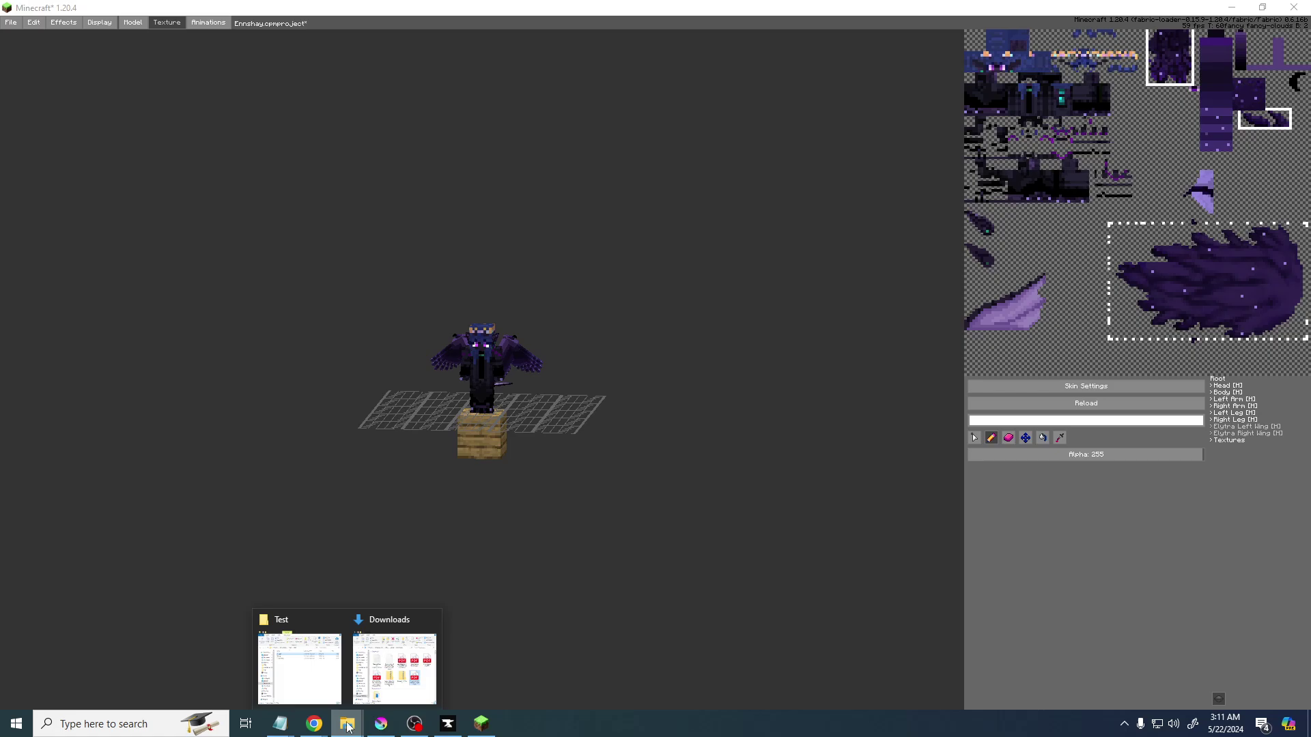
{"action": "left_click", "coordinate": [298, 656]}
{"action": "double_click", "coordinate": [372, 323]}
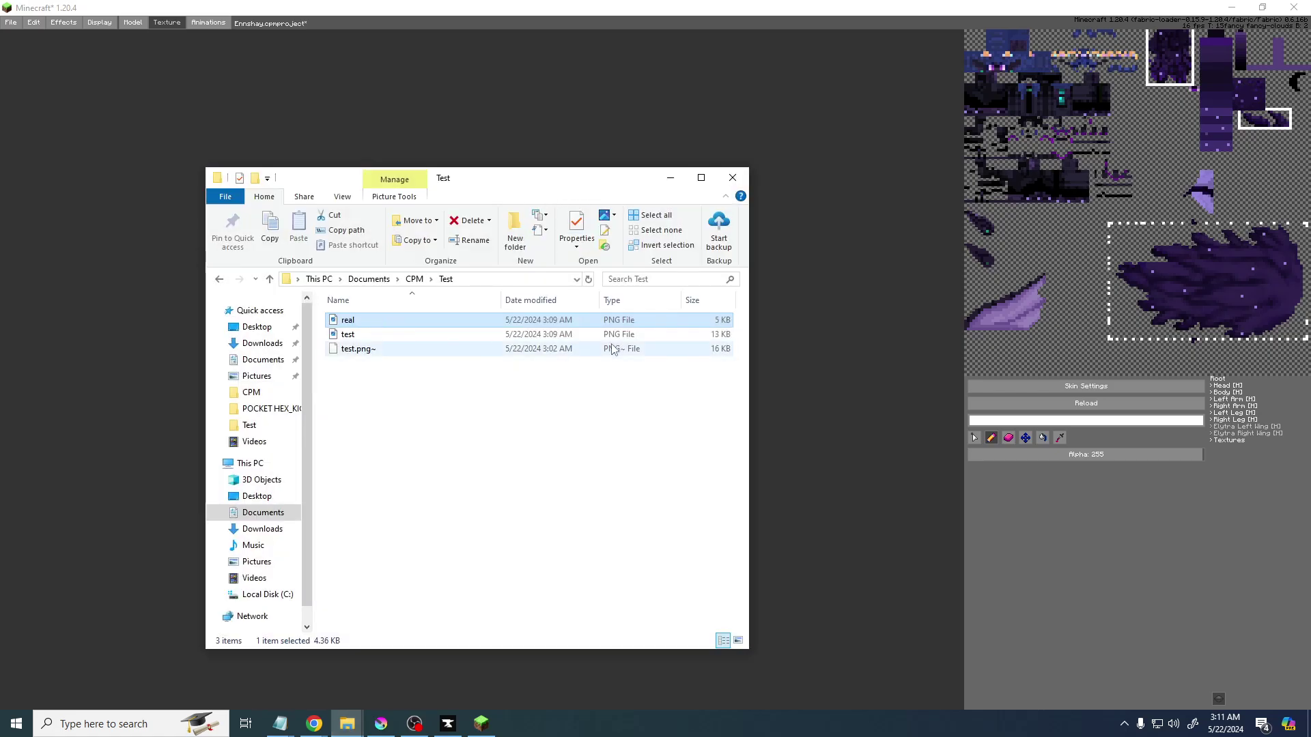
{"action": "scroll", "coordinate": [317, 404], "scroll_direction": "up", "scroll_amount": 3}
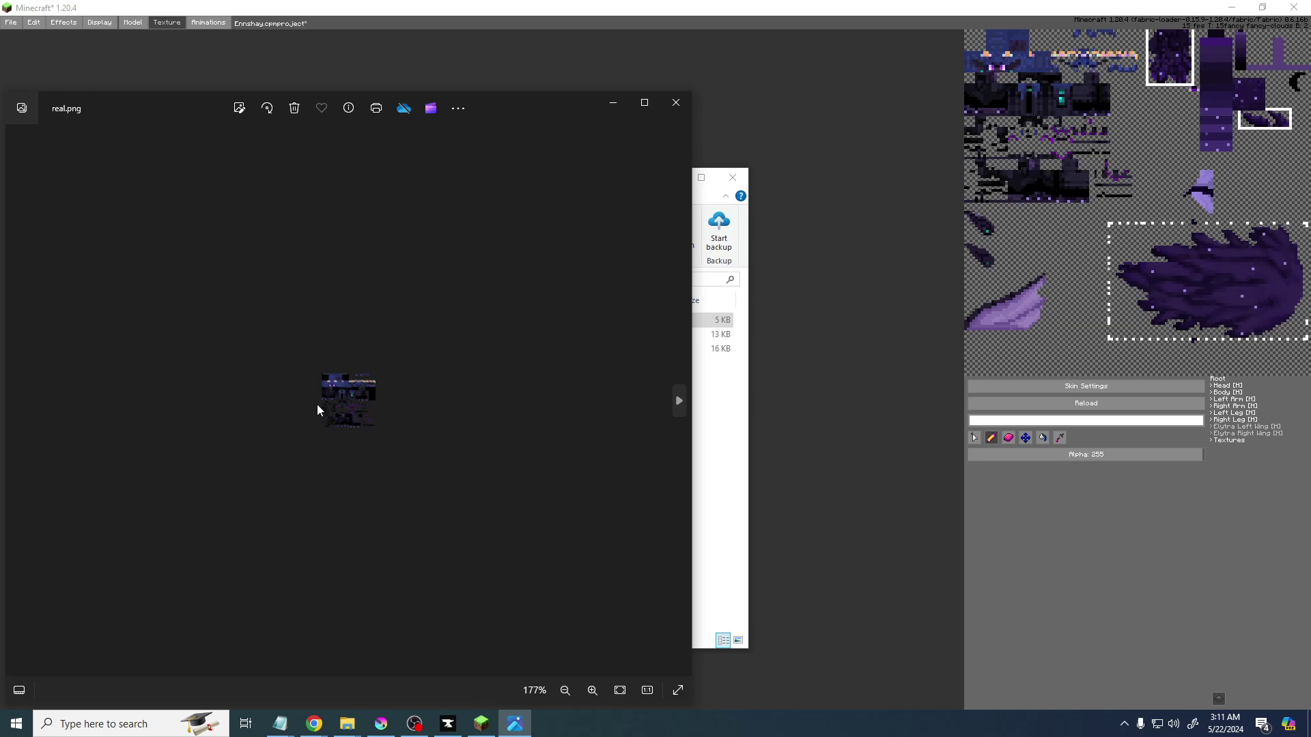
{"action": "left_click", "coordinate": [676, 102]}
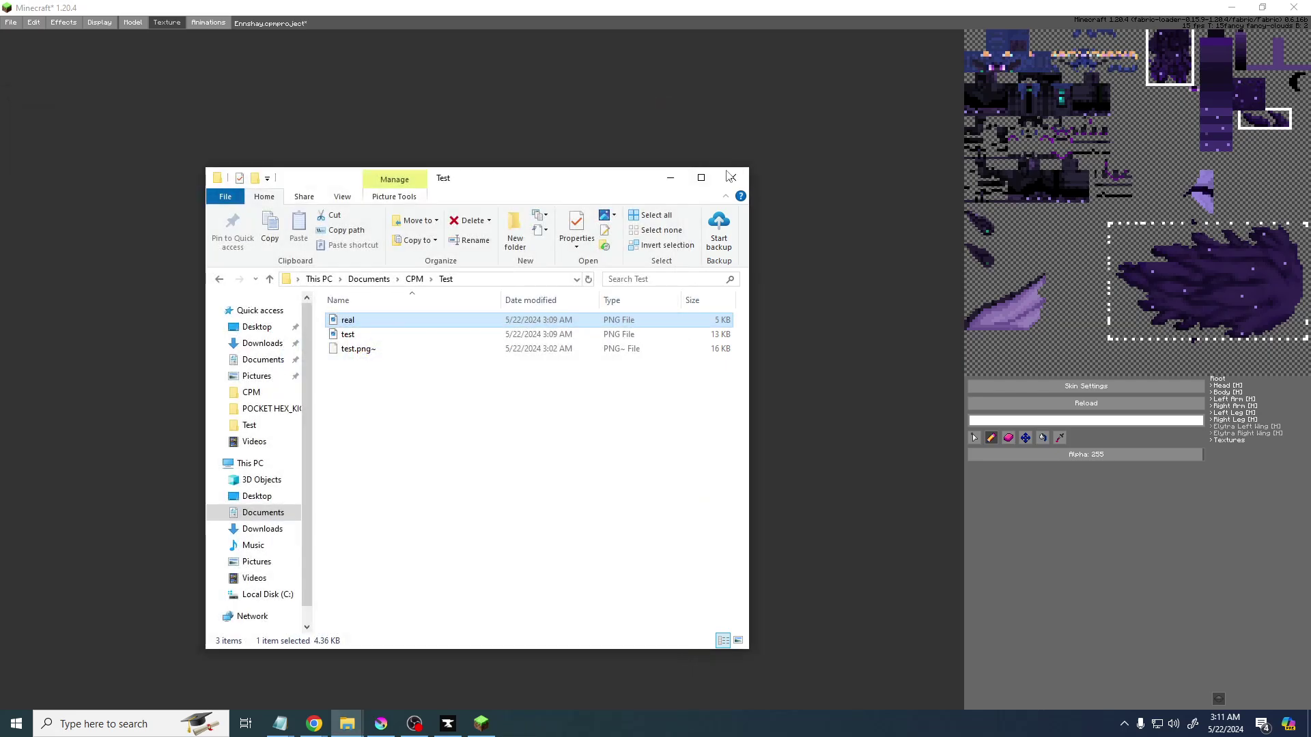
{"action": "left_click", "coordinate": [670, 179]}
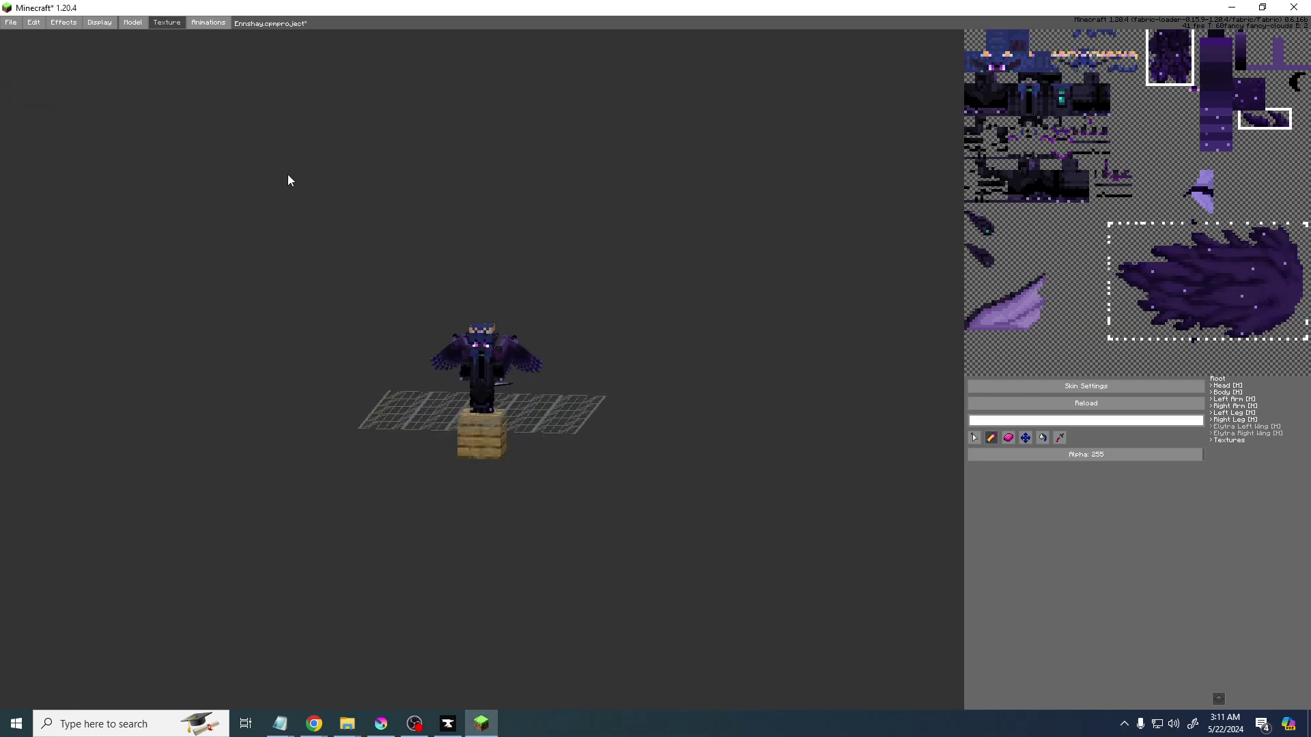
- Enter Animations mode and orbit the winged model to view it from above
{"action": "left_click", "coordinate": [207, 23]}
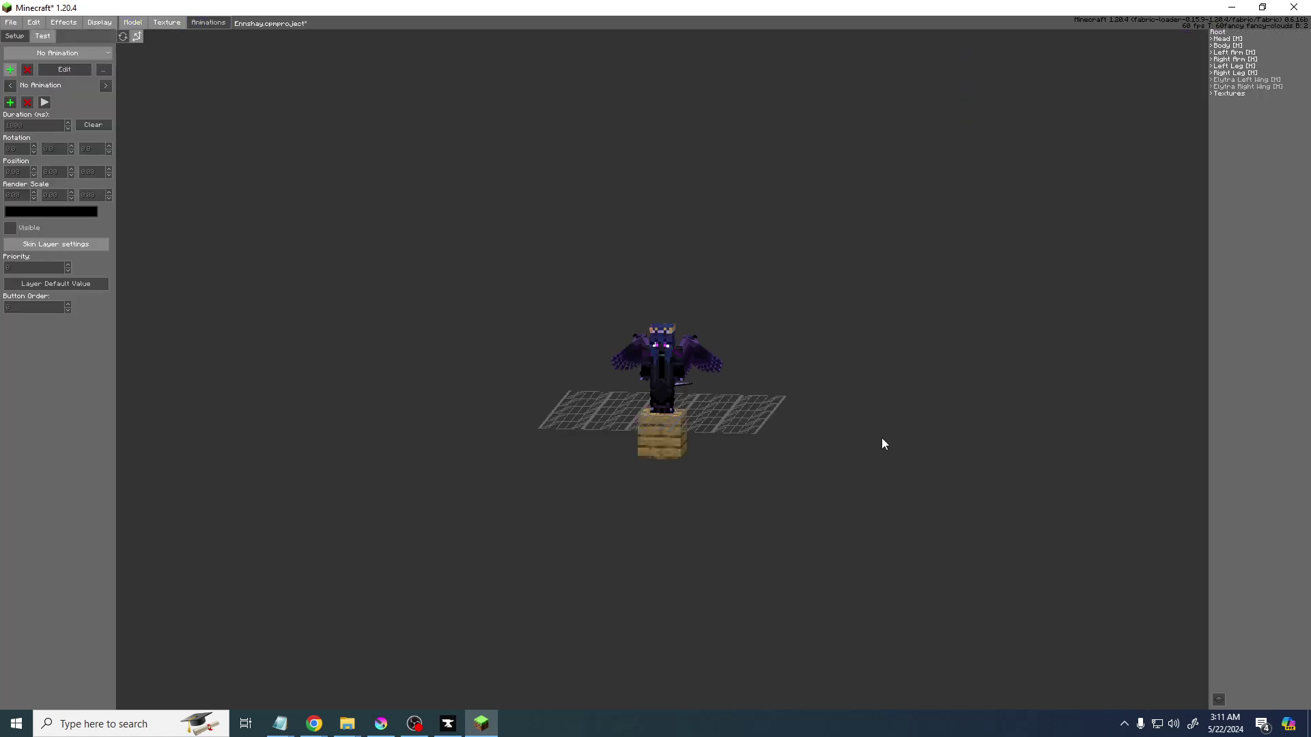
{"action": "middle_click_drag", "start_coordinate": [542, 374], "coordinate": [510, 340]}
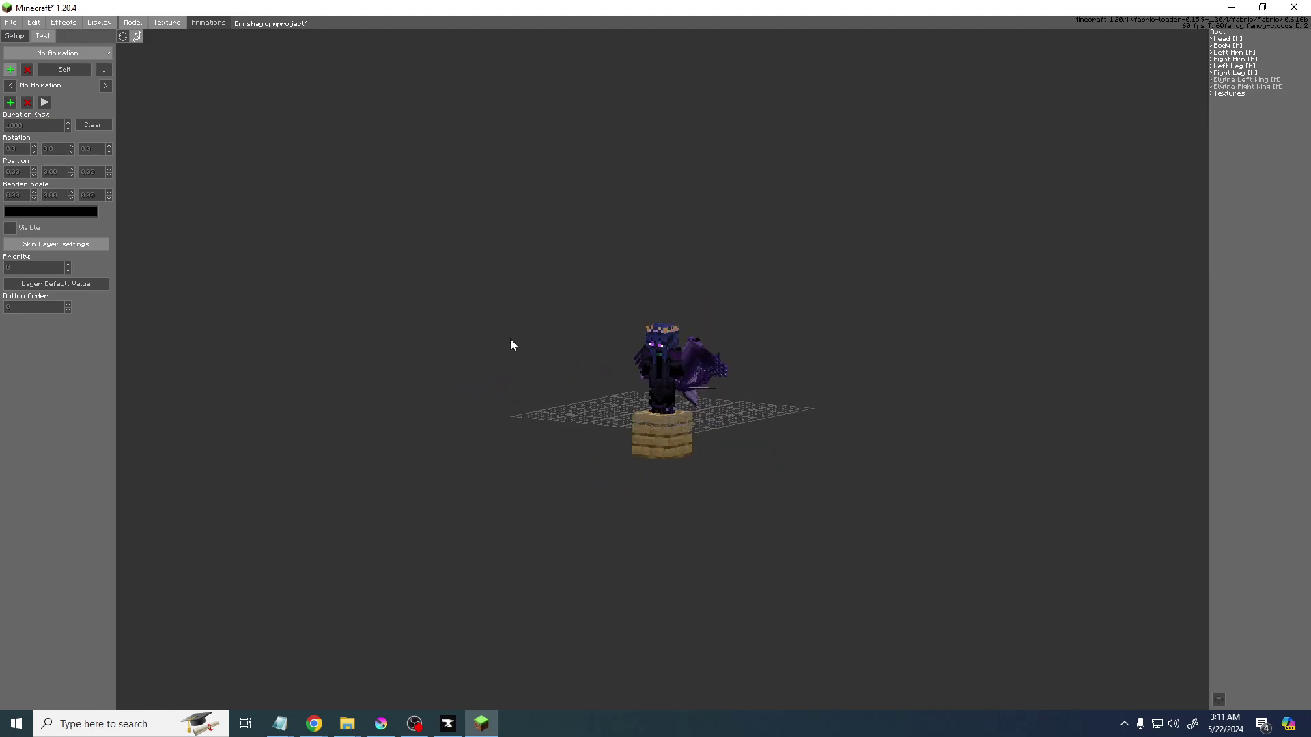
{"action": "left_click", "coordinate": [11, 22]}
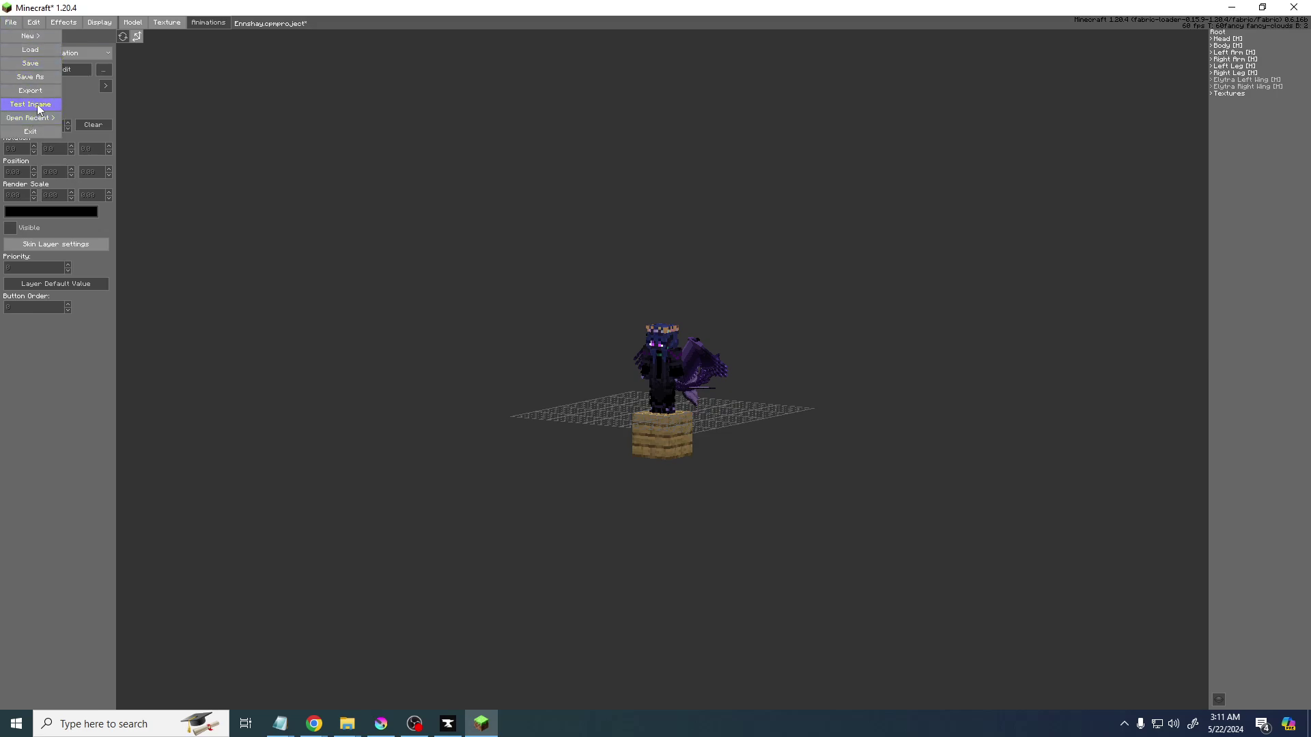
{"action": "left_click", "coordinate": [38, 102]}
{"action": "left_click", "coordinate": [659, 281]}
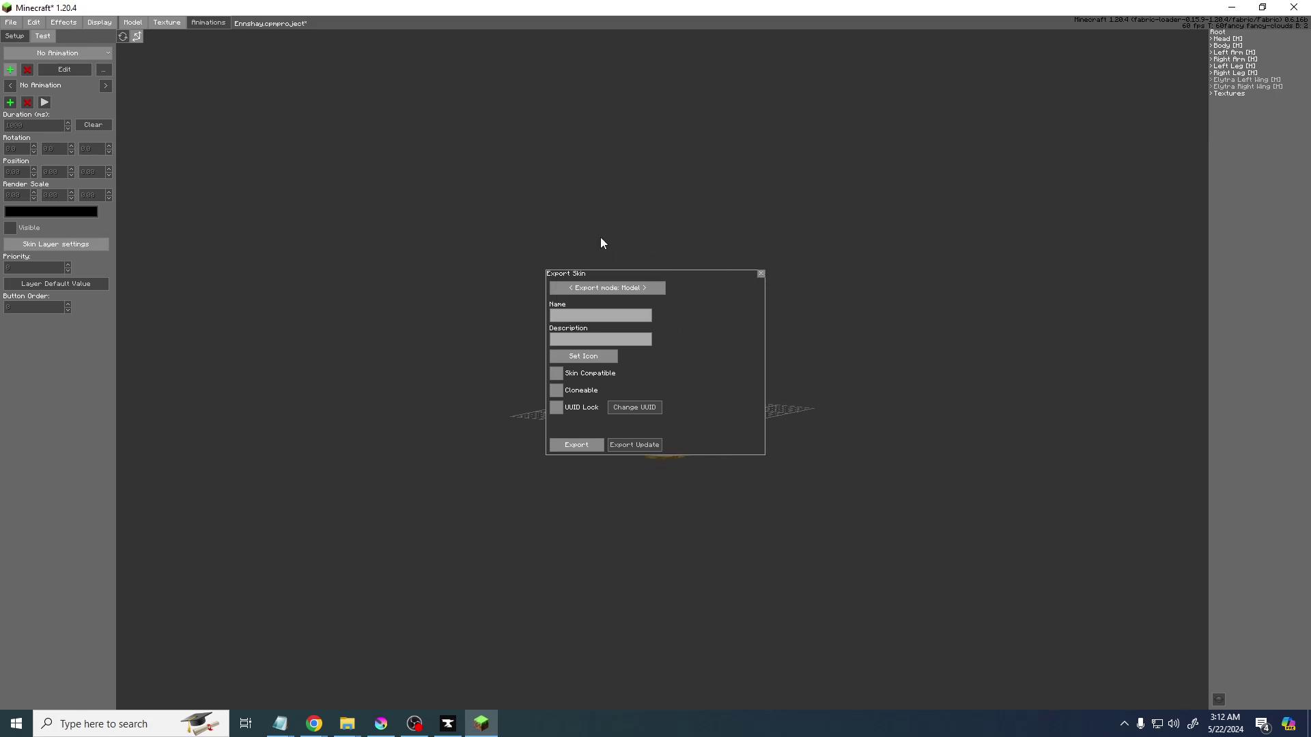
{"action": "left_click", "coordinate": [648, 289]}
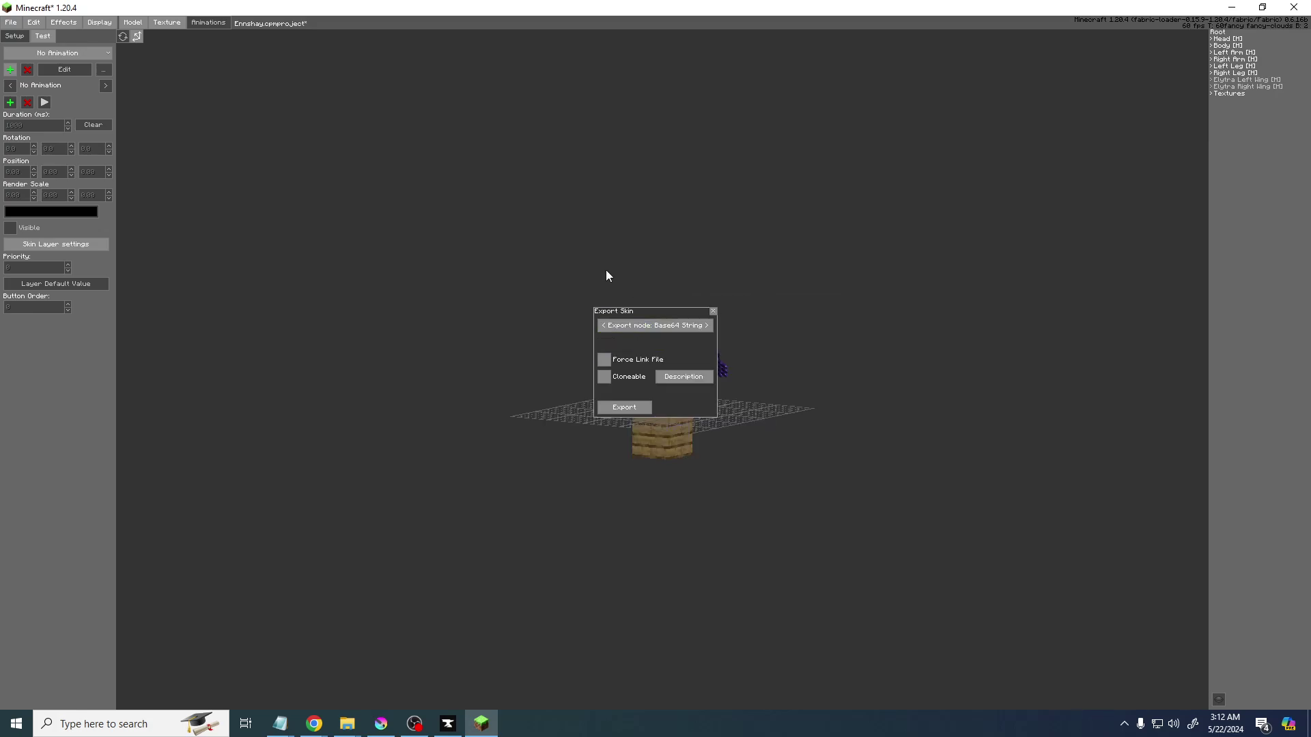
{"action": "left_click", "coordinate": [707, 326]}
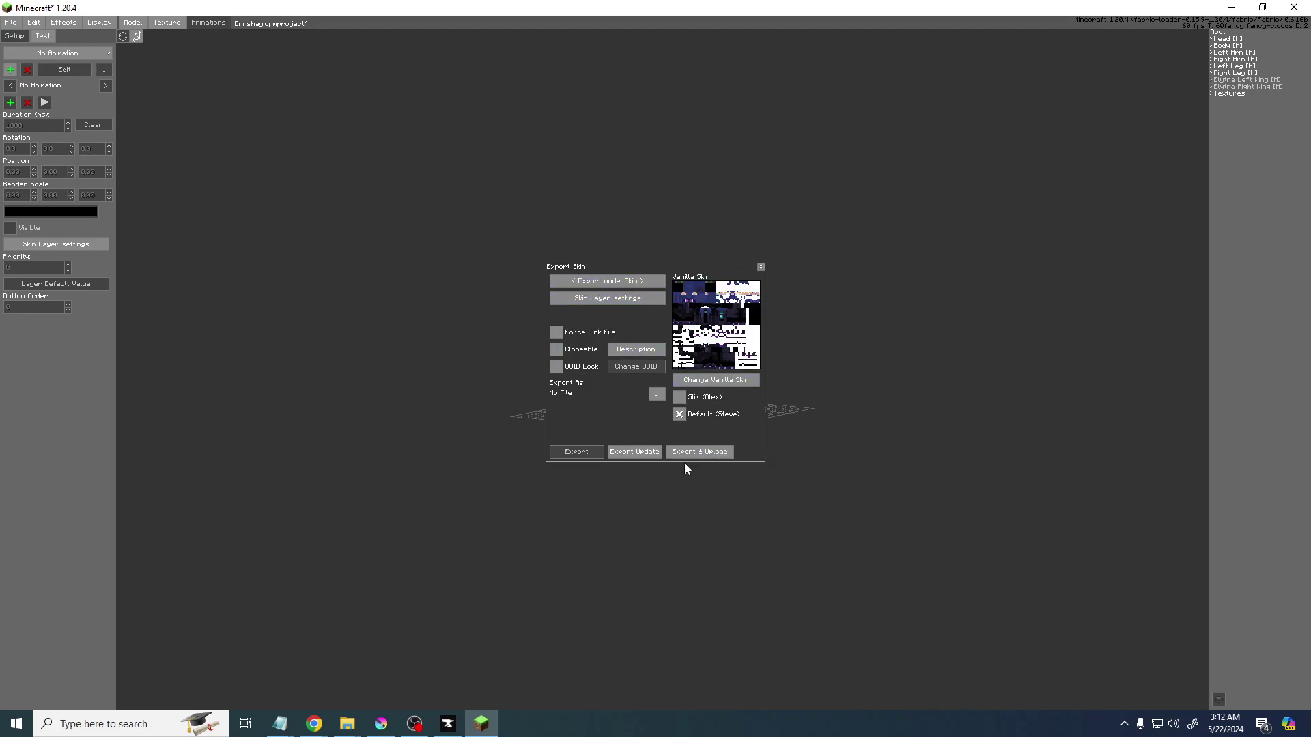
{"action": "left_click", "coordinate": [760, 267]}
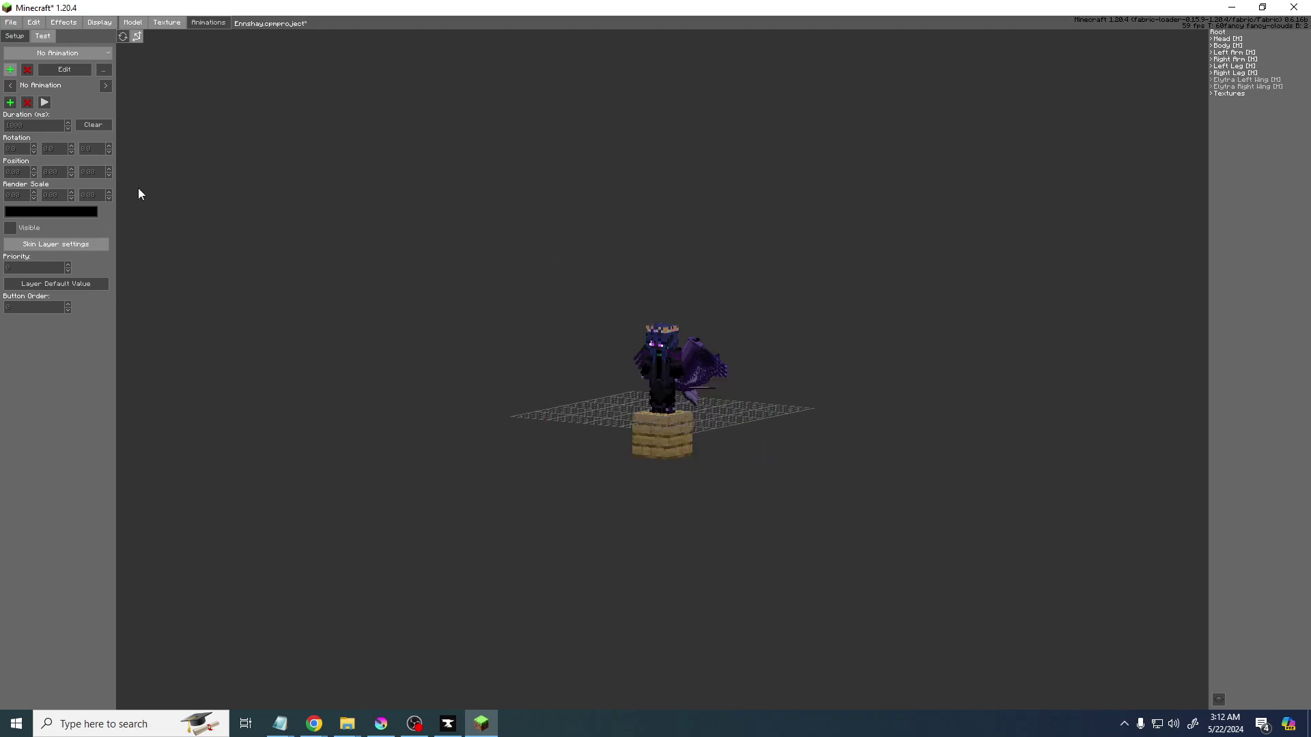